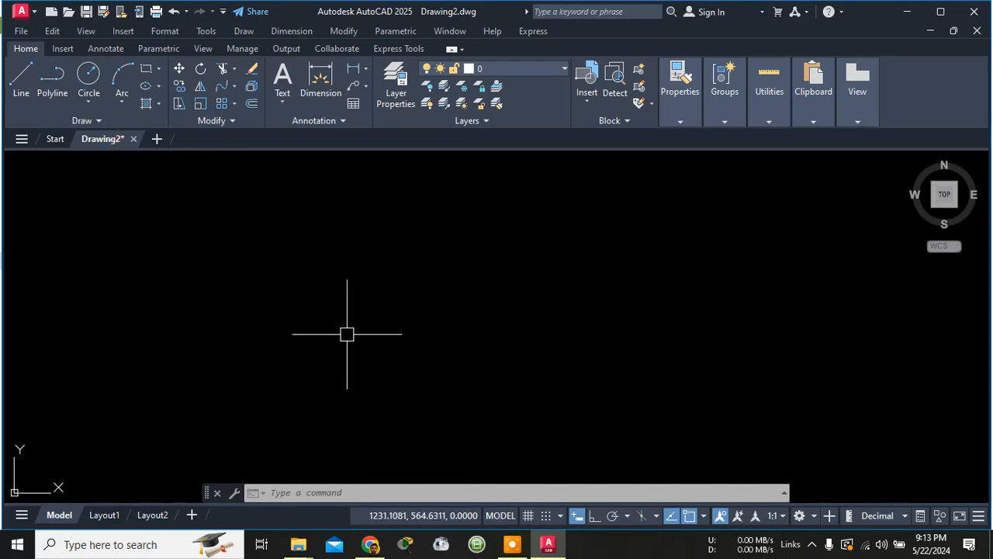
Draw a single, nearly horizontal line across the middle of the empty drawing area.
text(l)
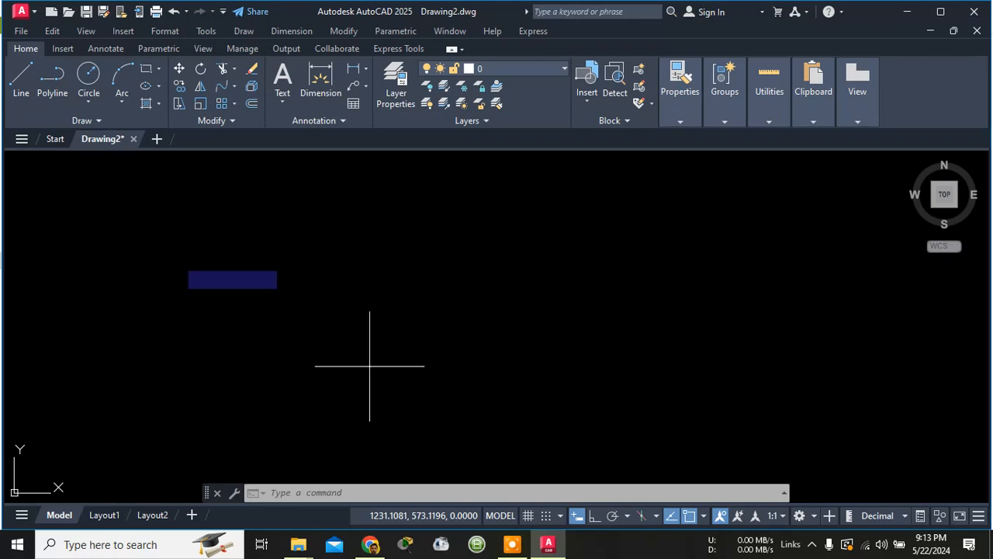
key(Return)
click(177, 292)
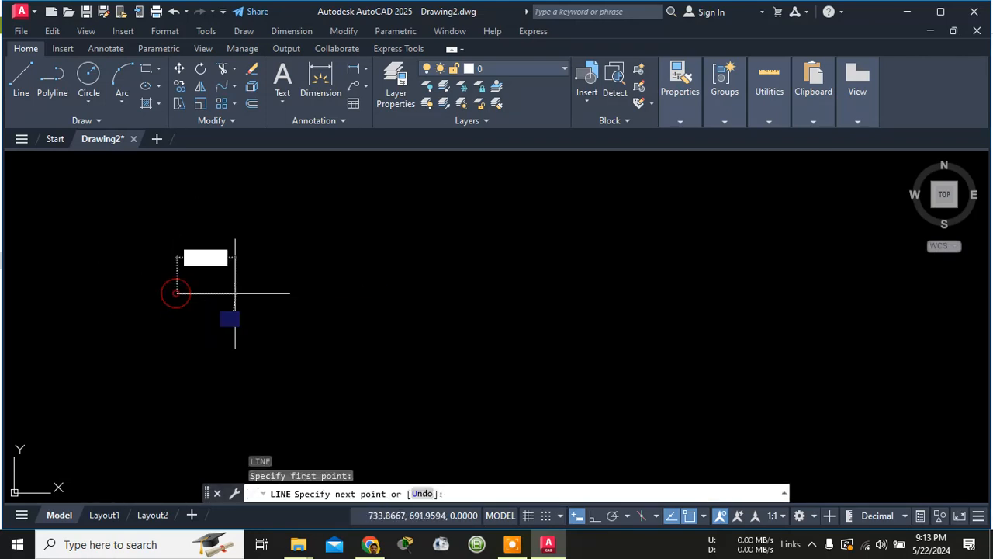
click(538, 296)
key(Escape)
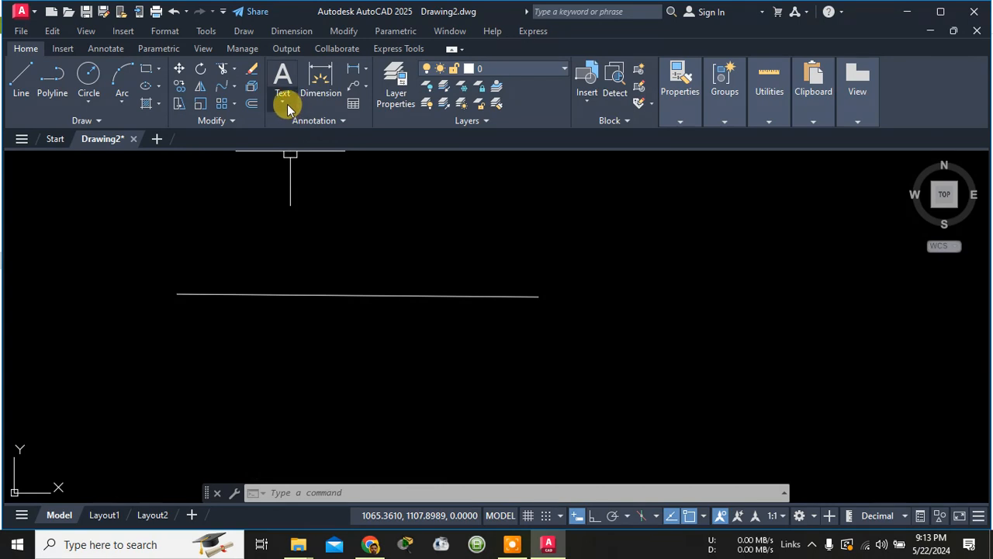
Start a multileader with its arrowhead at the middle of the line and its landing up and to the right of it.
click(365, 86)
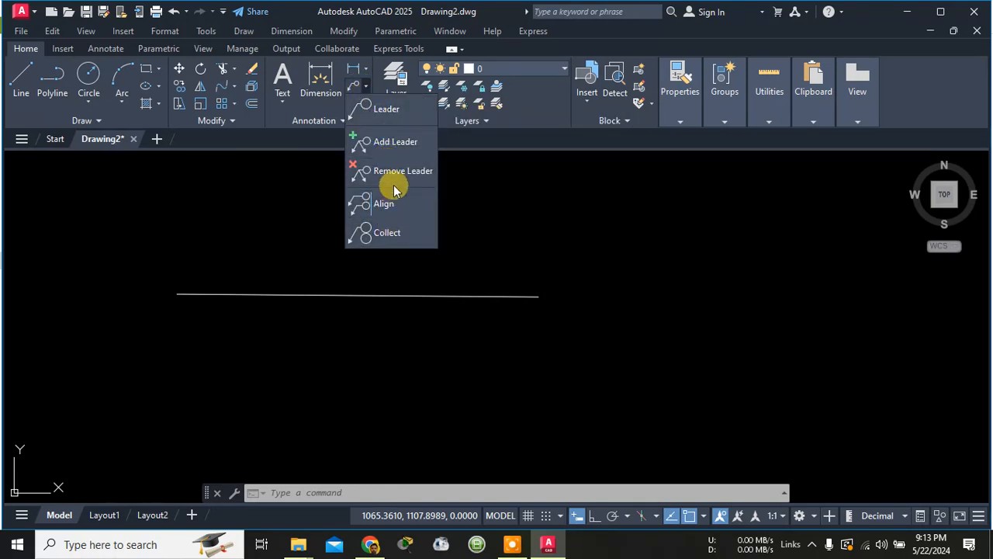
click(385, 111)
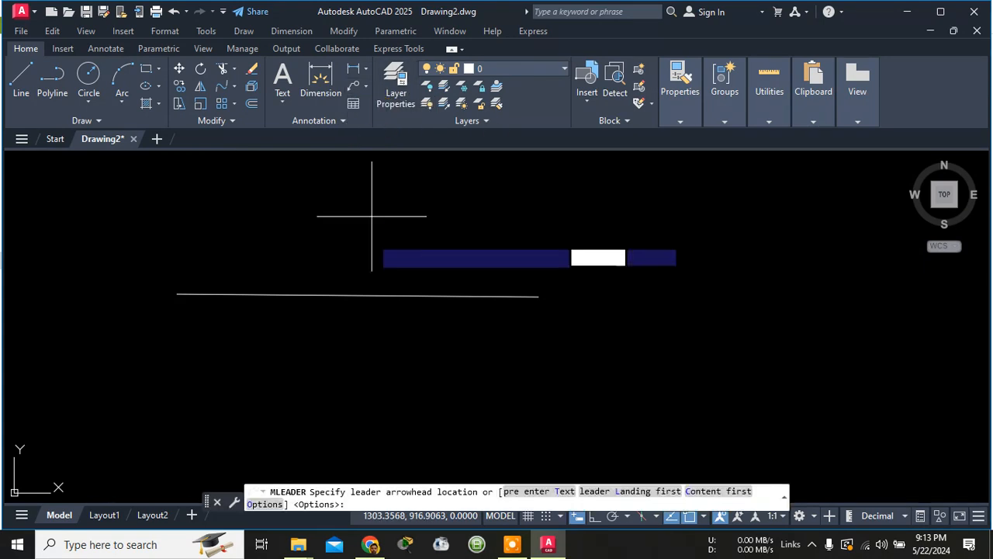
click(352, 292)
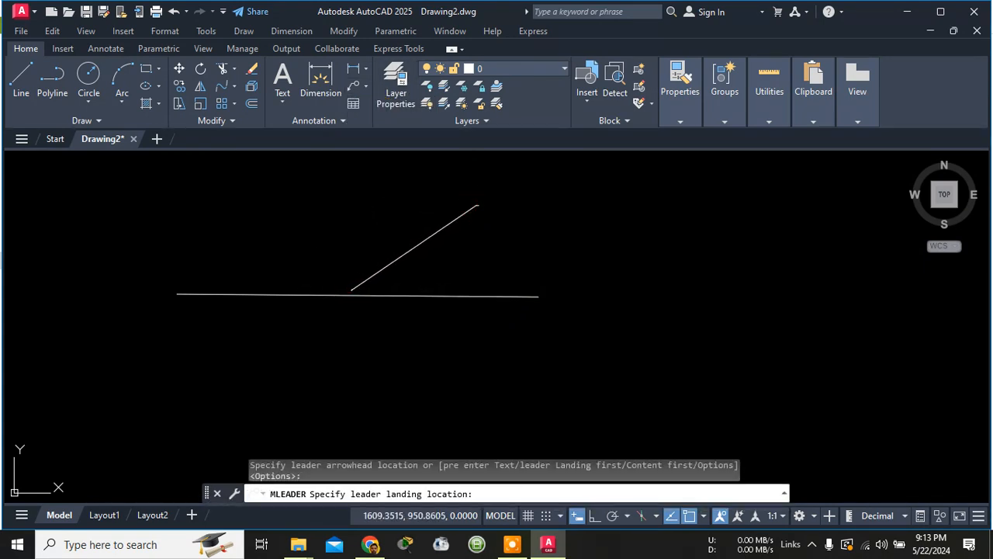
click(480, 206)
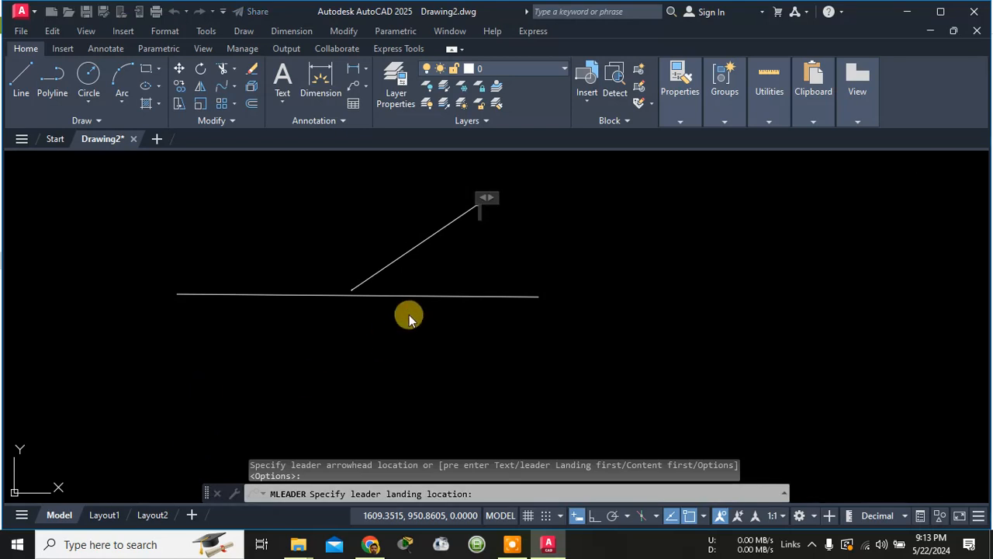
Enter "line" as the multileader's text and save the text changes.
scroll(425, 286, up, 3)
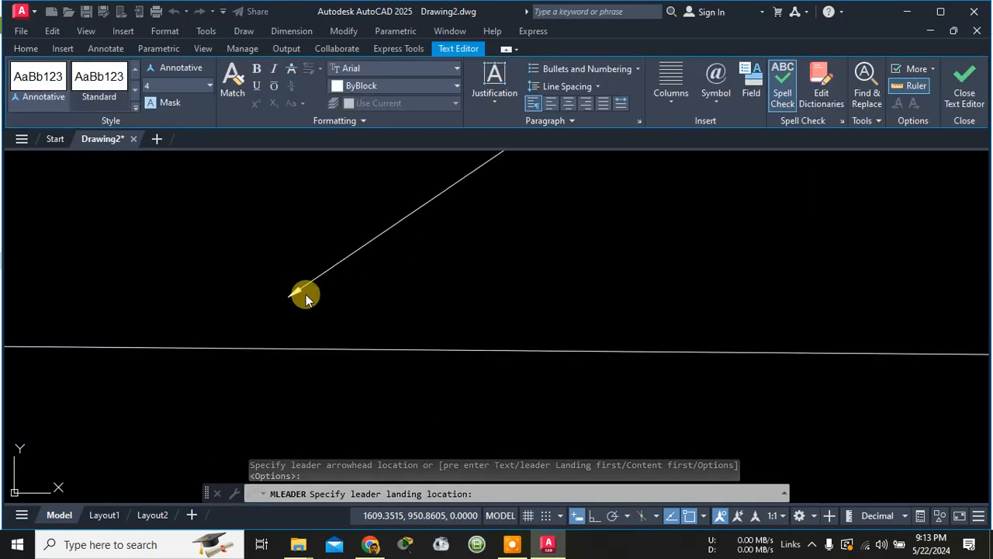
scroll(305, 294, up, 2)
scroll(337, 275, down, 3)
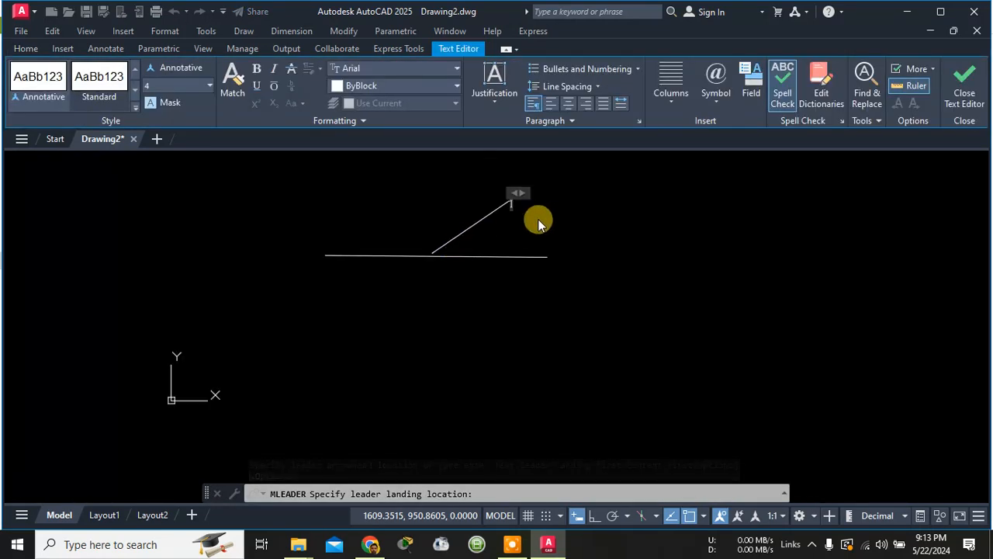
scroll(483, 201, up, 5)
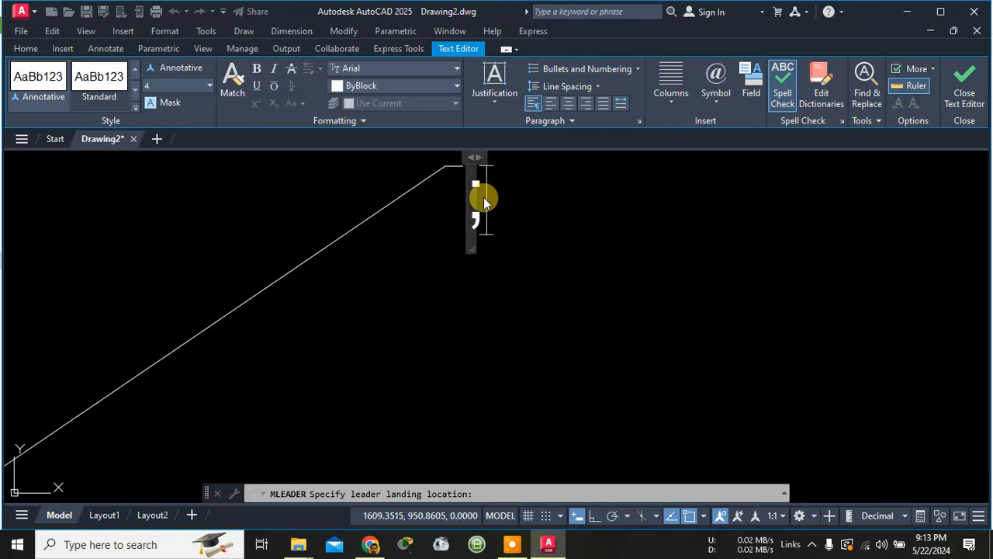
text(line)
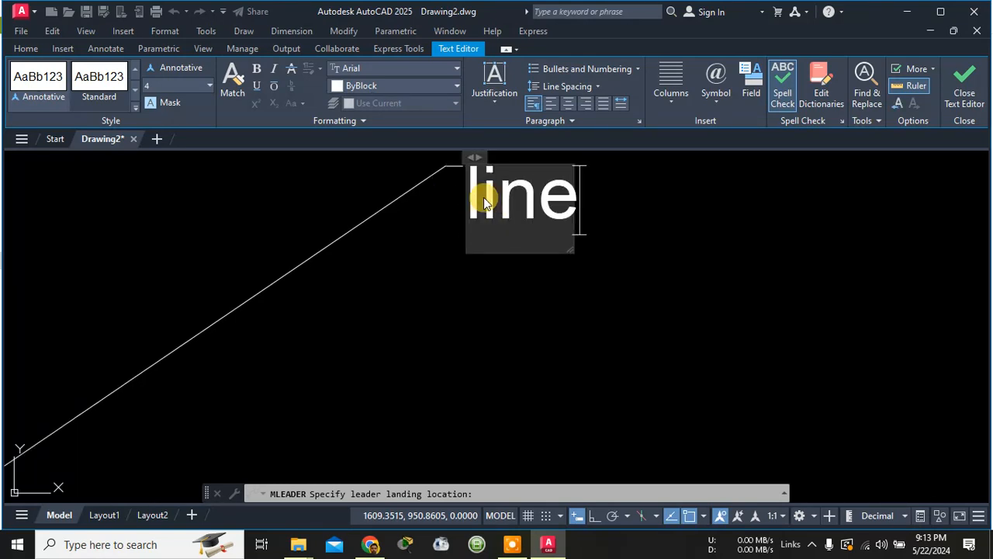
key(Return)
key(Escape)
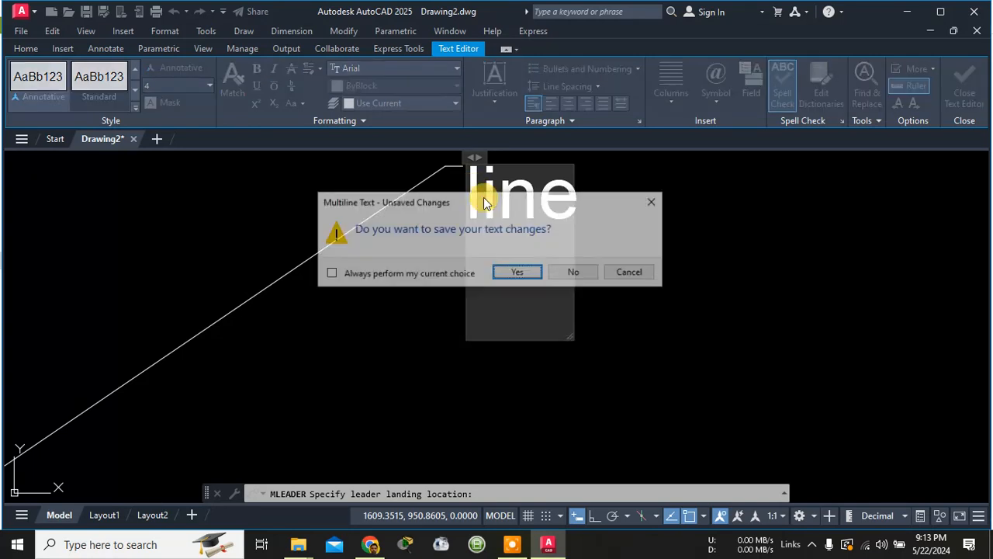
key(Return)
Examine the finished multileader up close and review its settings in Quick Properties.
scroll(547, 182, down, 4)
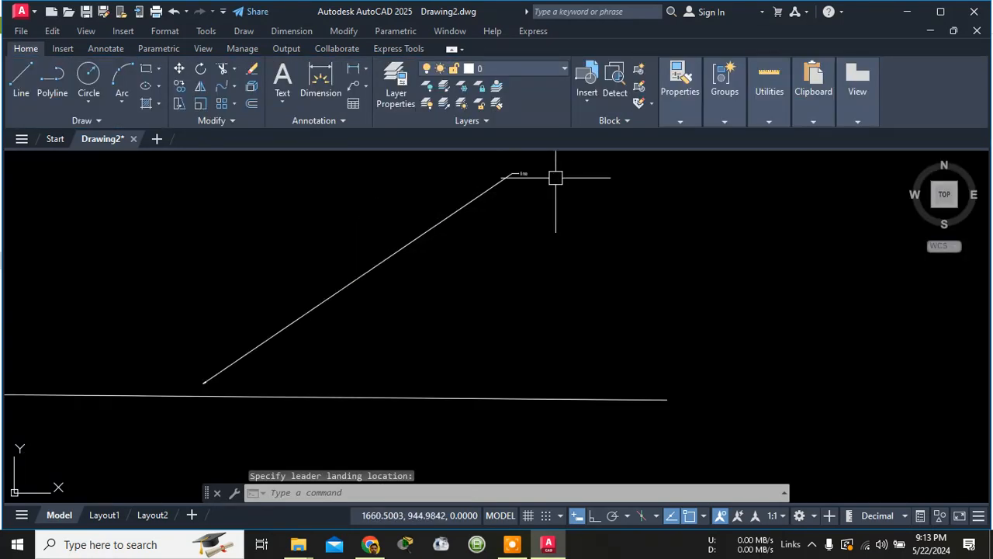
scroll(535, 173, up, 5)
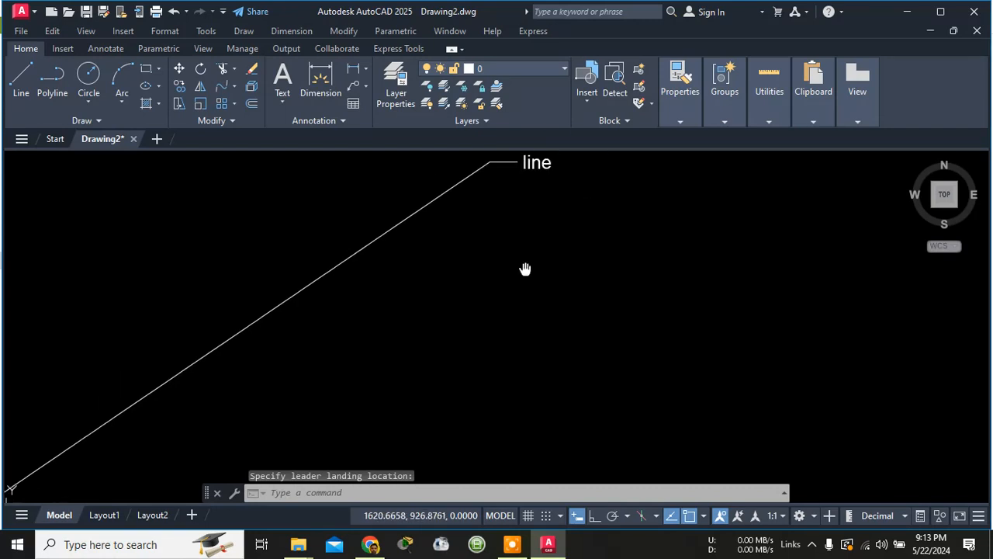
scroll(512, 264, down, 3)
scroll(448, 339, down, 3)
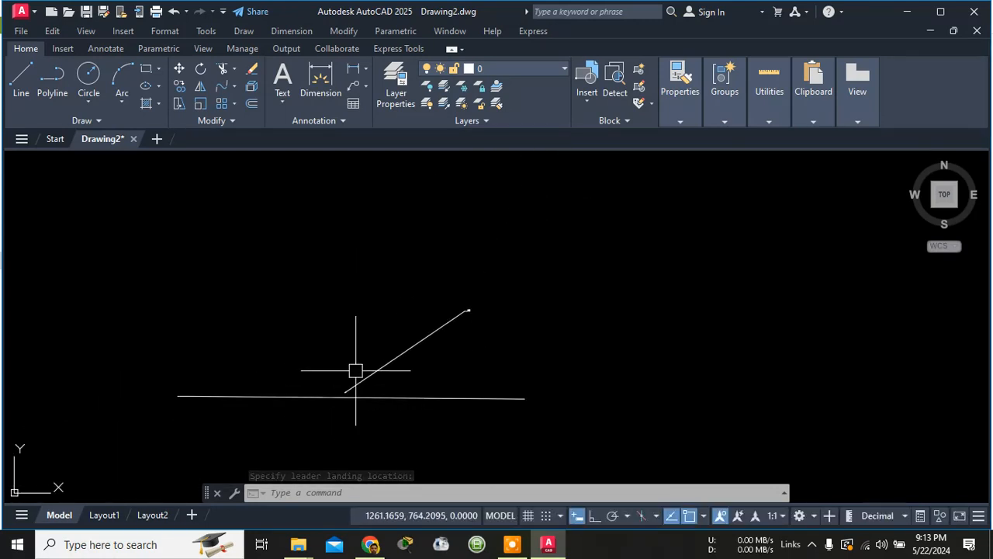
click(410, 346)
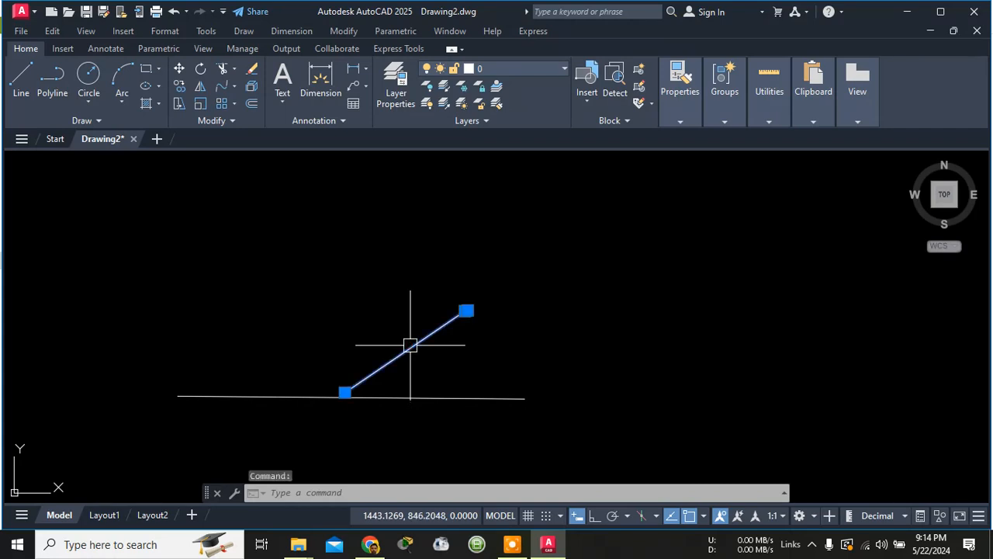
right_click(411, 346)
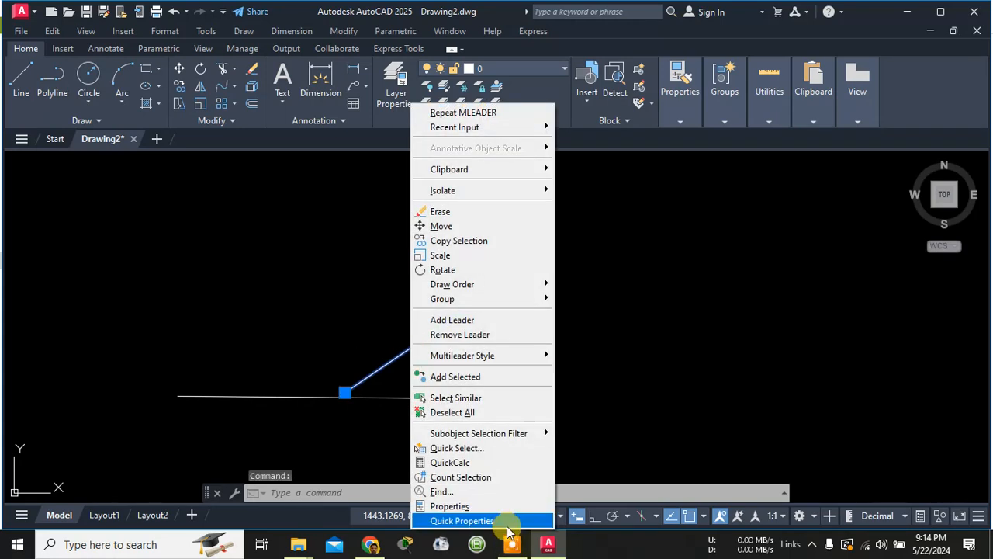
click(505, 522)
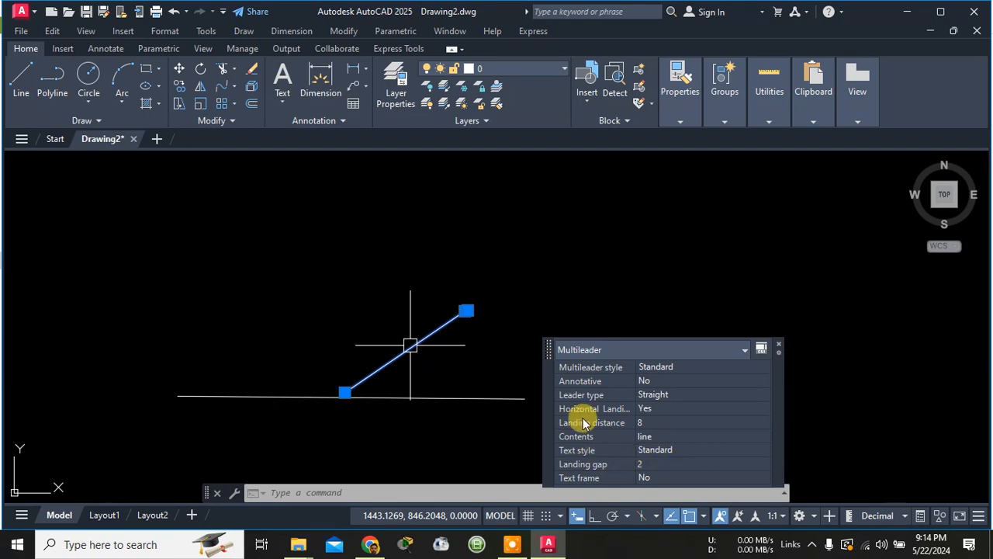
click(745, 350)
click(745, 352)
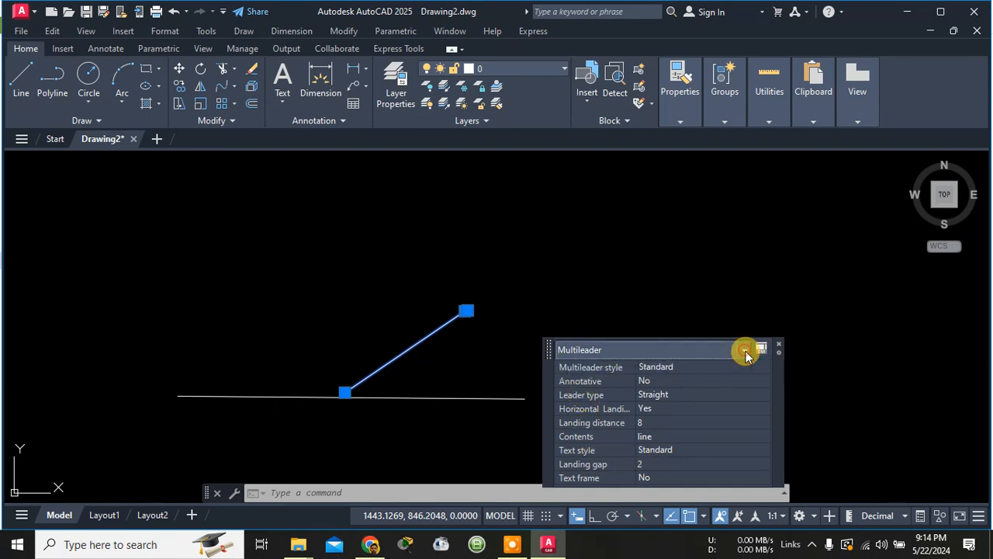
click(745, 351)
click(778, 352)
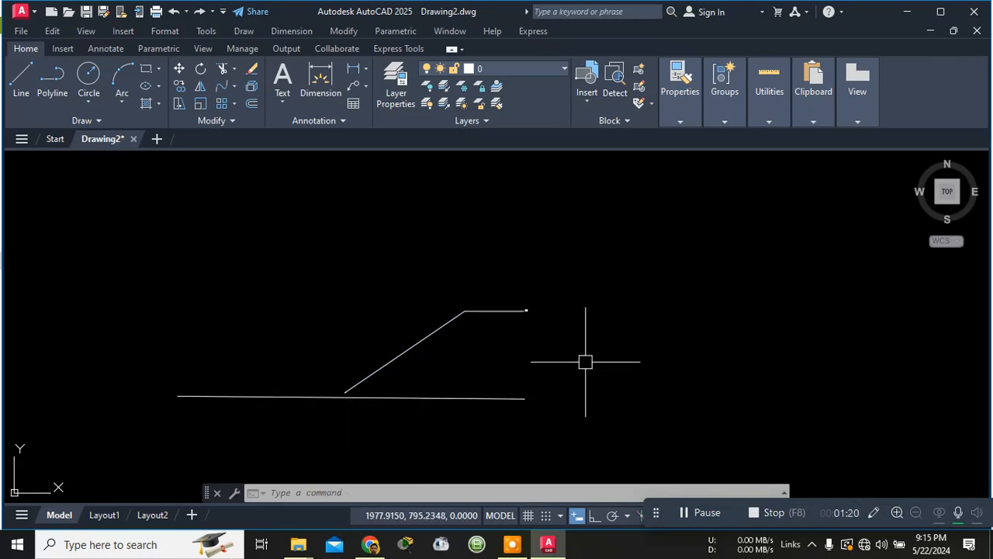
Open the full properties of the multileader and set its arrowhead size to 400.
click(457, 318)
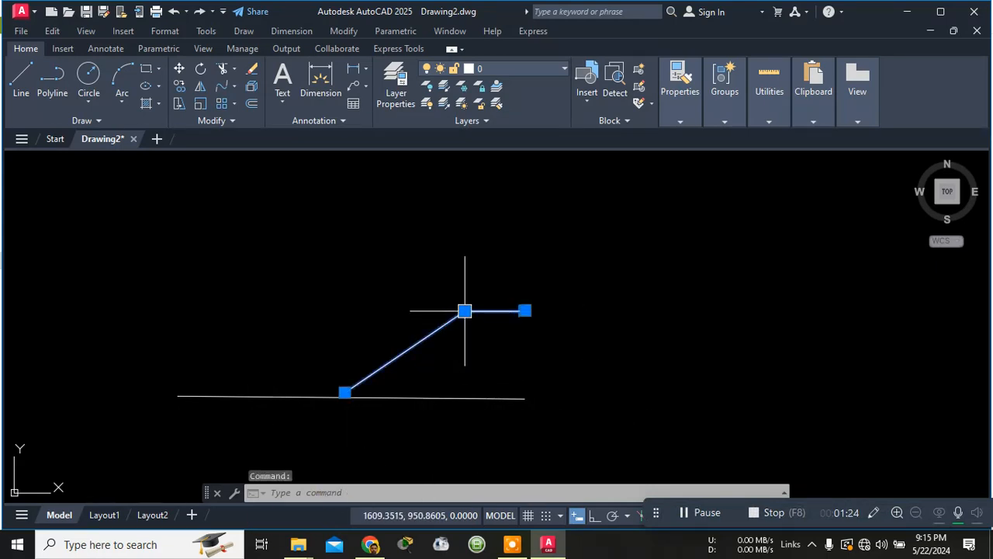
right_click(461, 313)
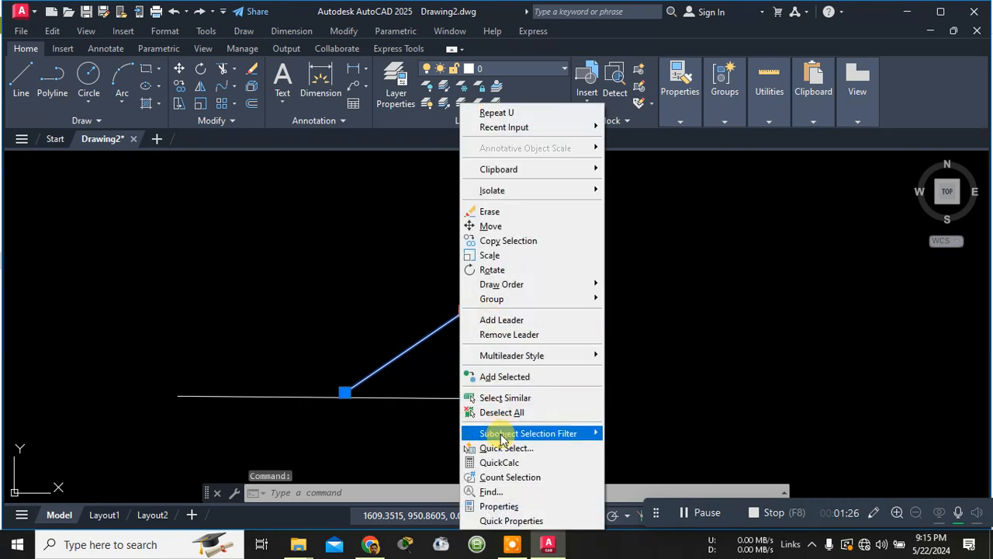
click(501, 506)
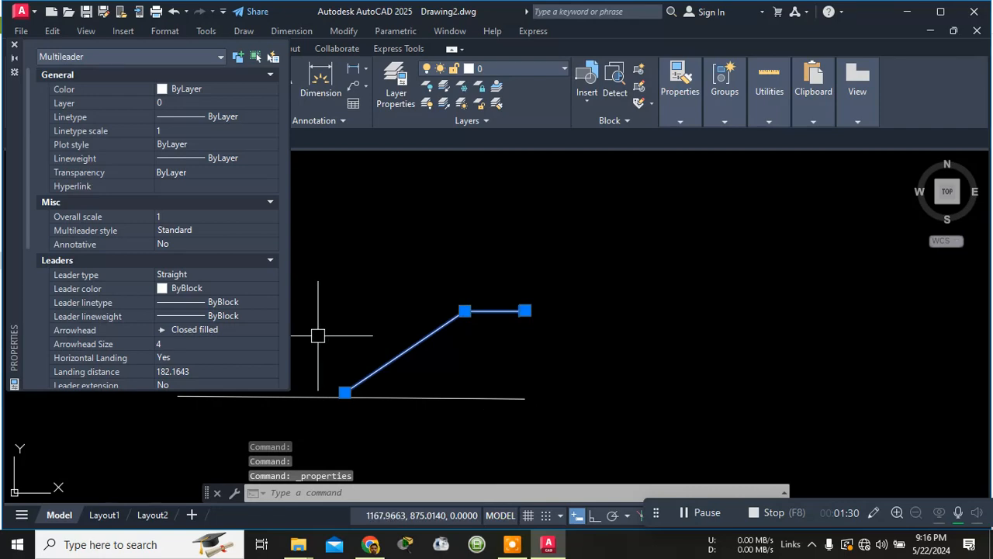
scroll(118, 149, down, 6)
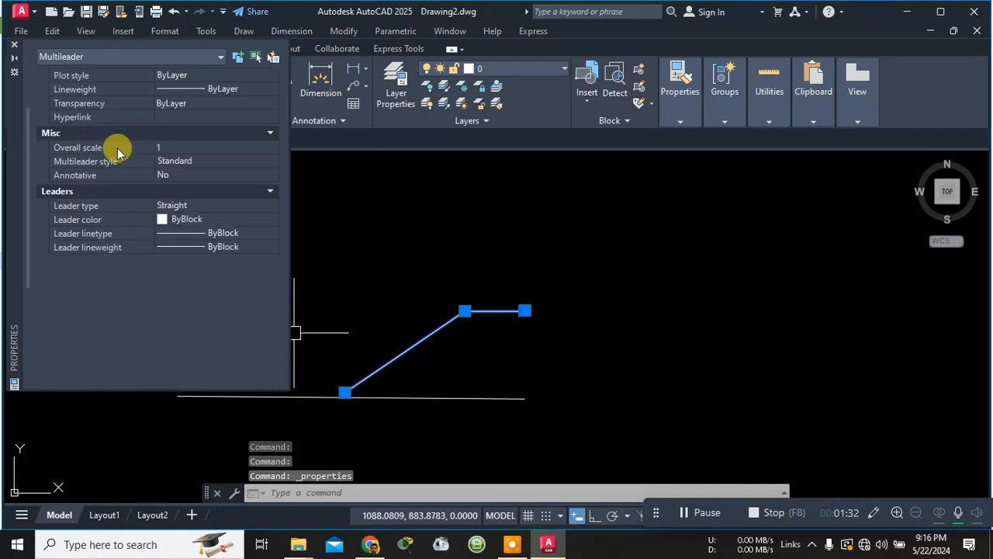
scroll(67, 217, up, 6)
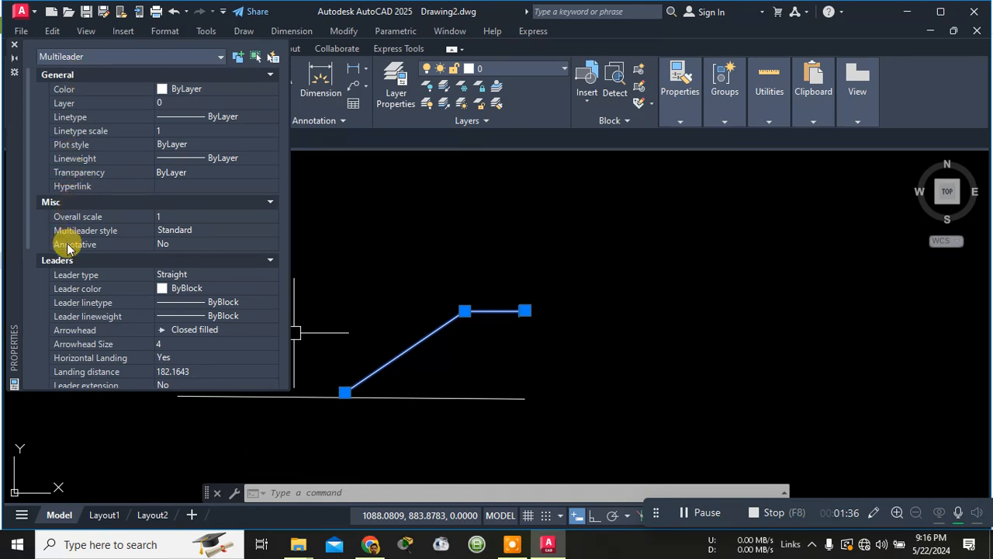
click(160, 344)
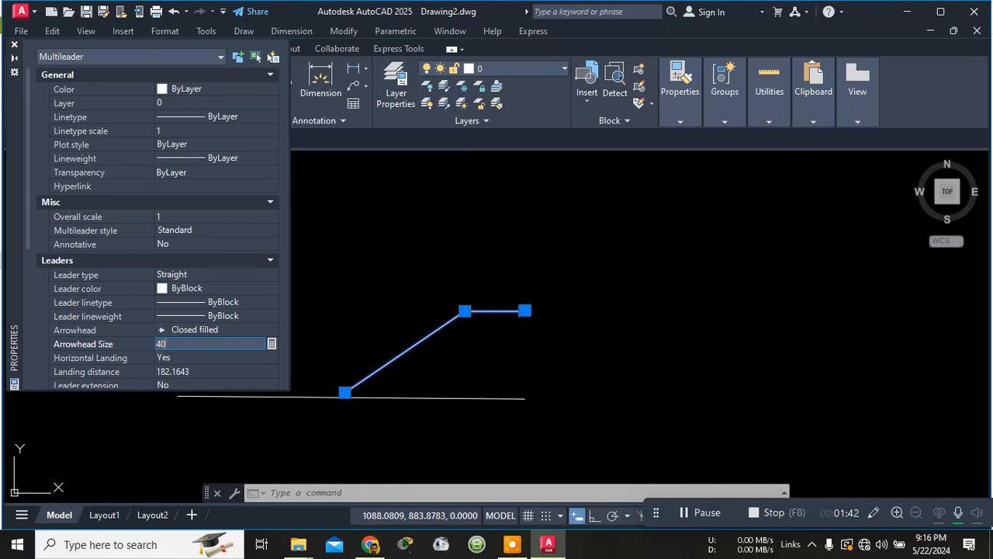
click(167, 350)
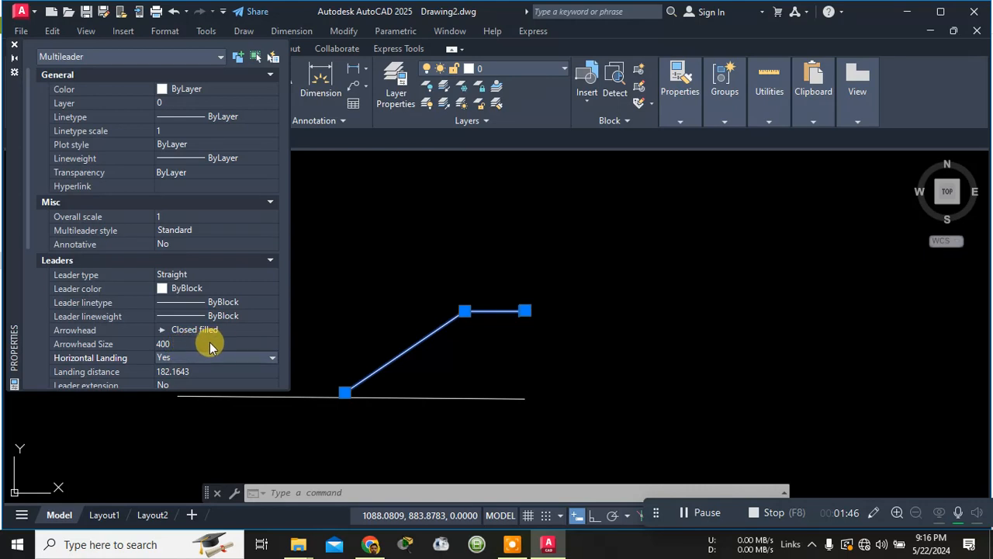
click(206, 342)
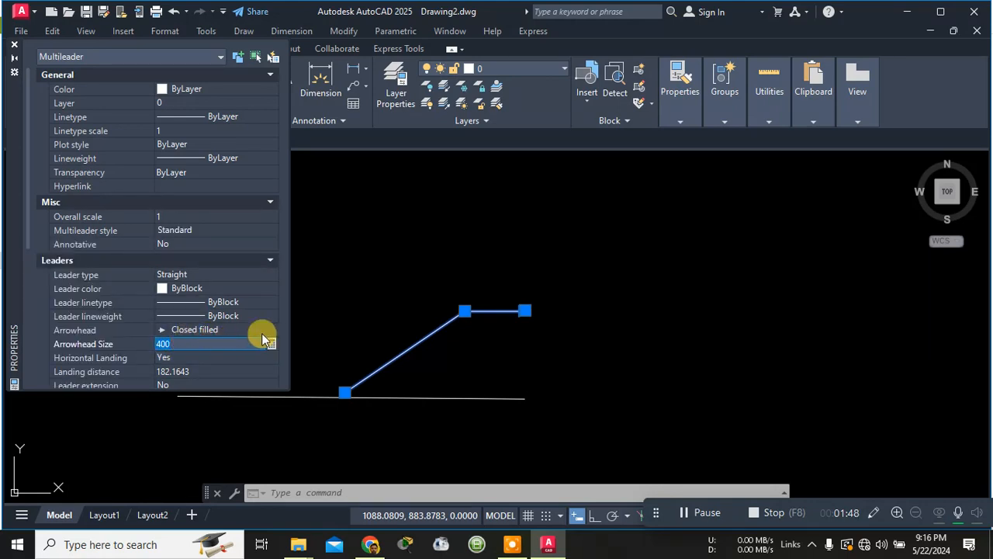
click(366, 312)
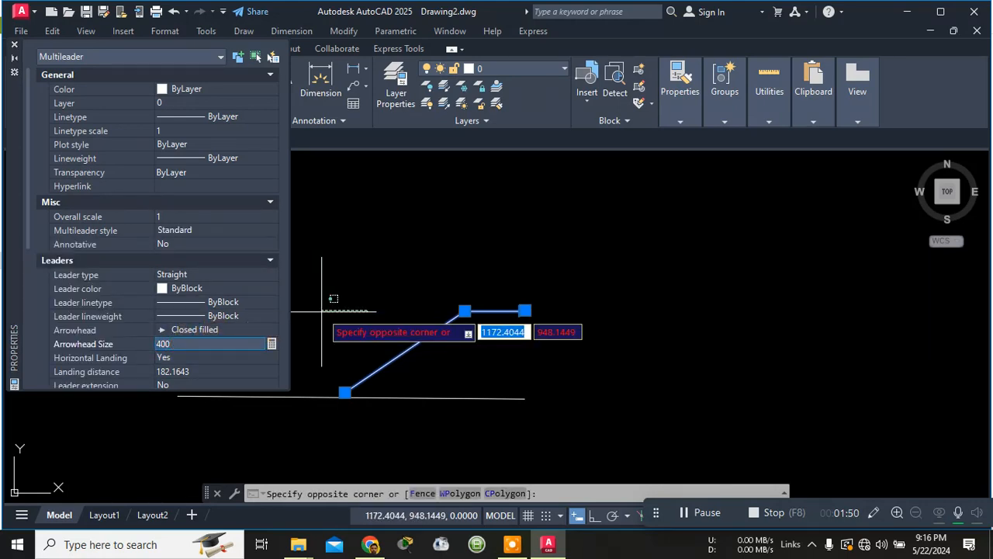
key(Escape)
Set the multileader's text height to 400.
scroll(155, 348, down, 4)
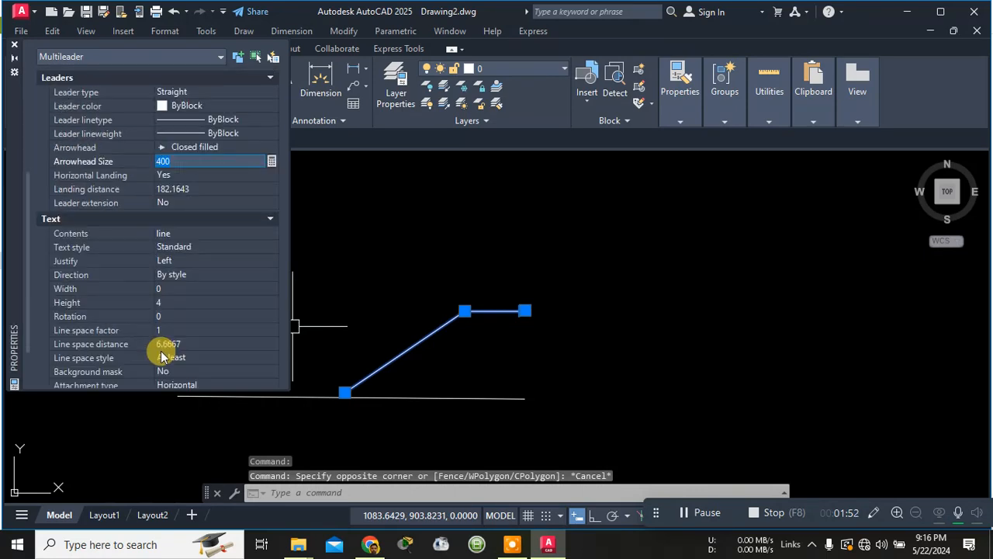
click(167, 303)
text(400)
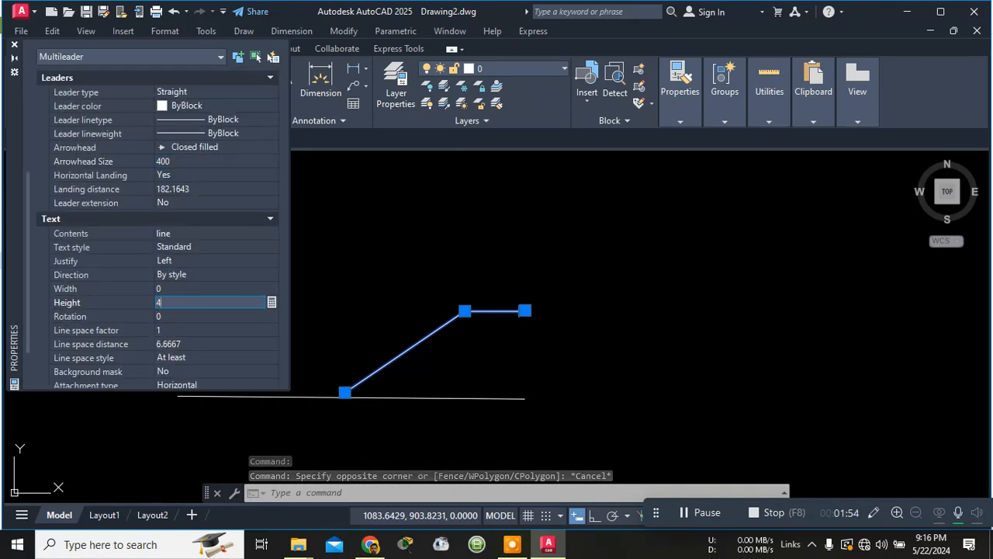
key(Tab)
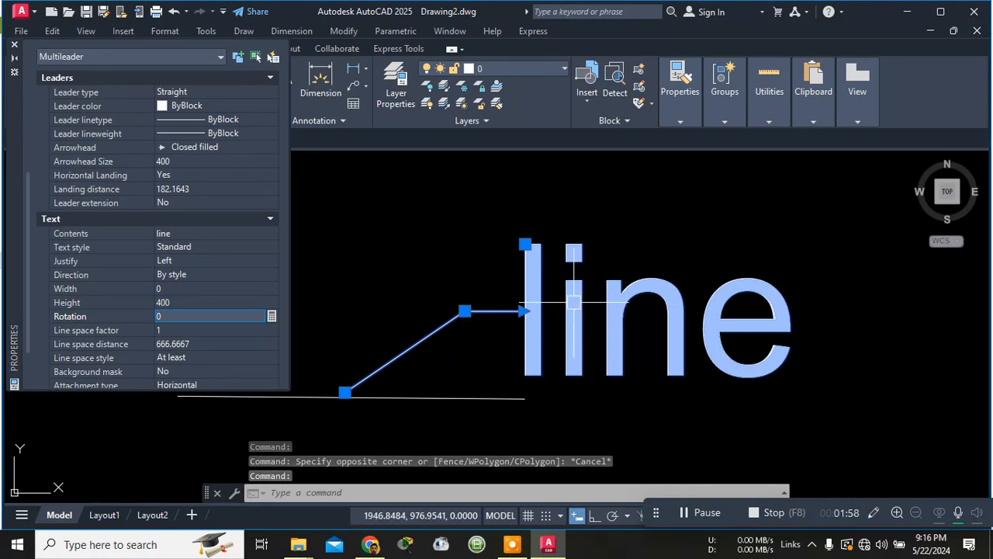
Set the "line" multileader's arrowhead size to 40.
scroll(195, 267, up, 4)
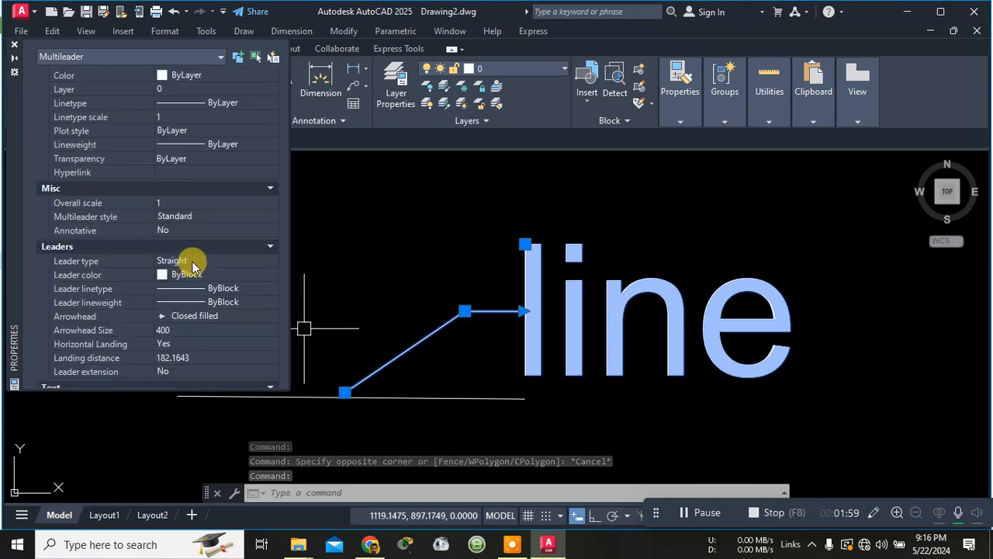
click(178, 331)
key(Tab)
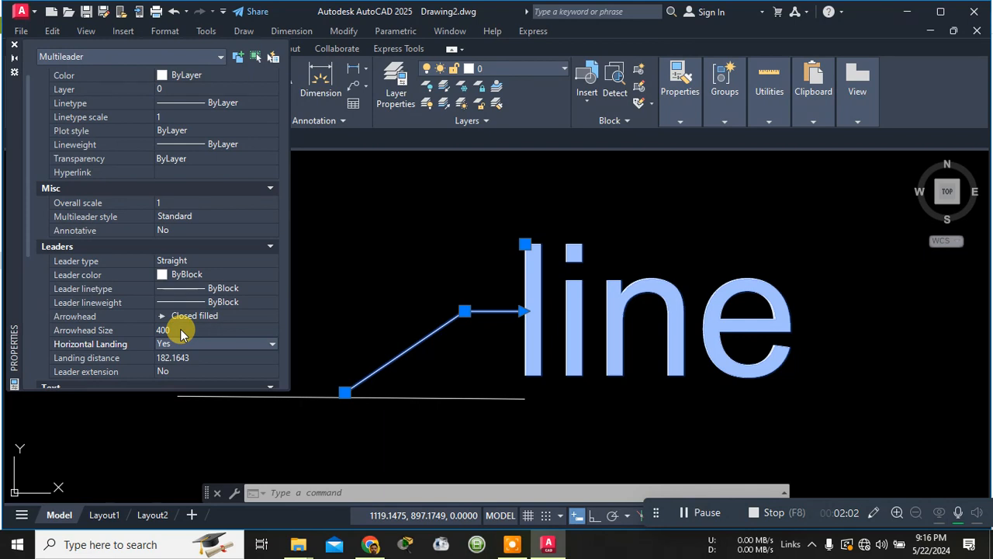
click(179, 330)
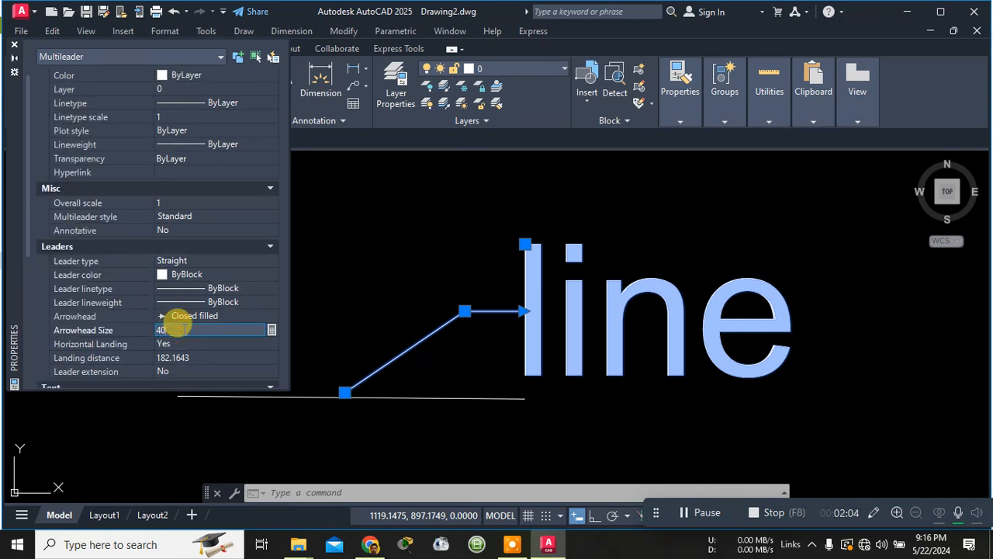
text(40)
key(Tab)
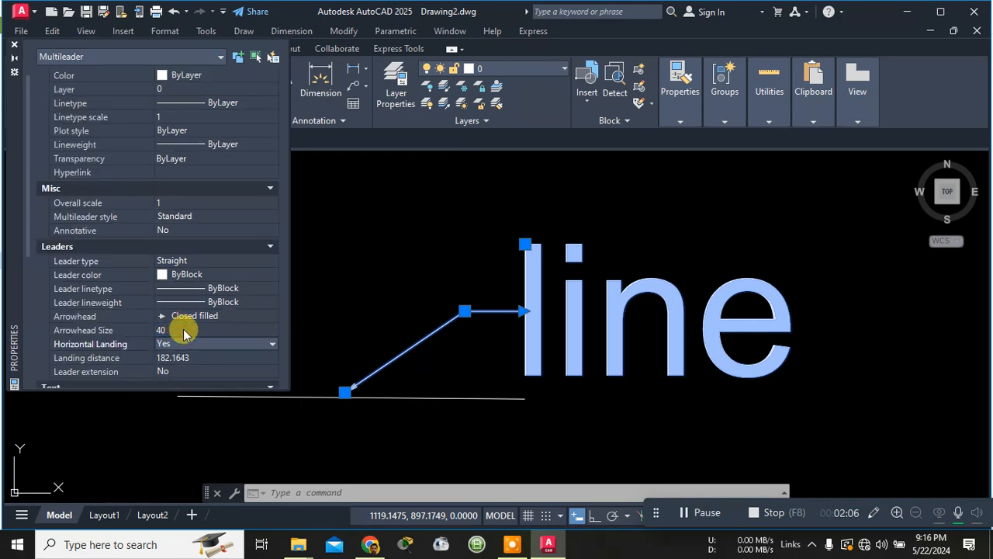
Set the "line" multileader's arrowhead size to 100, close its properties and deselect it.
scroll(347, 396, up, 5)
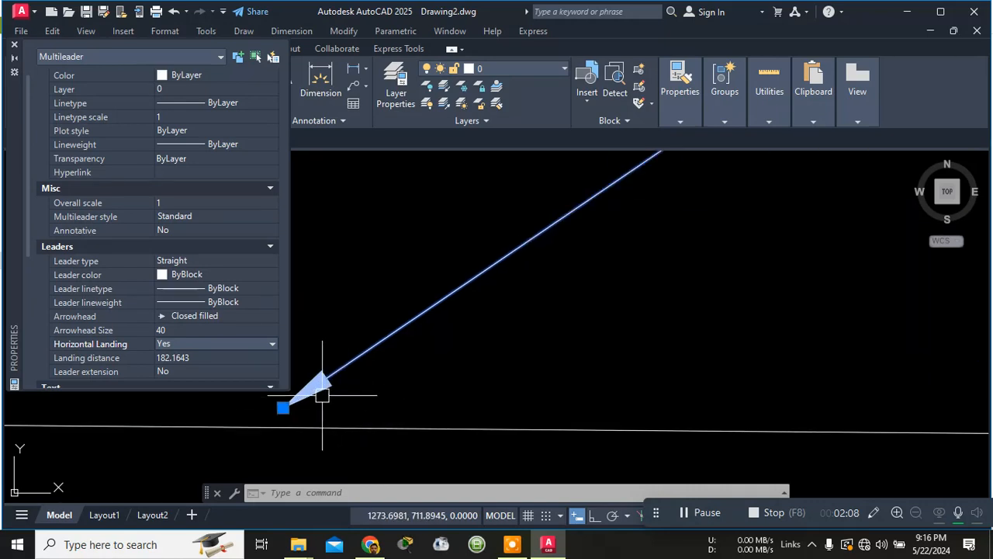
scroll(322, 396, down, 5)
click(171, 329)
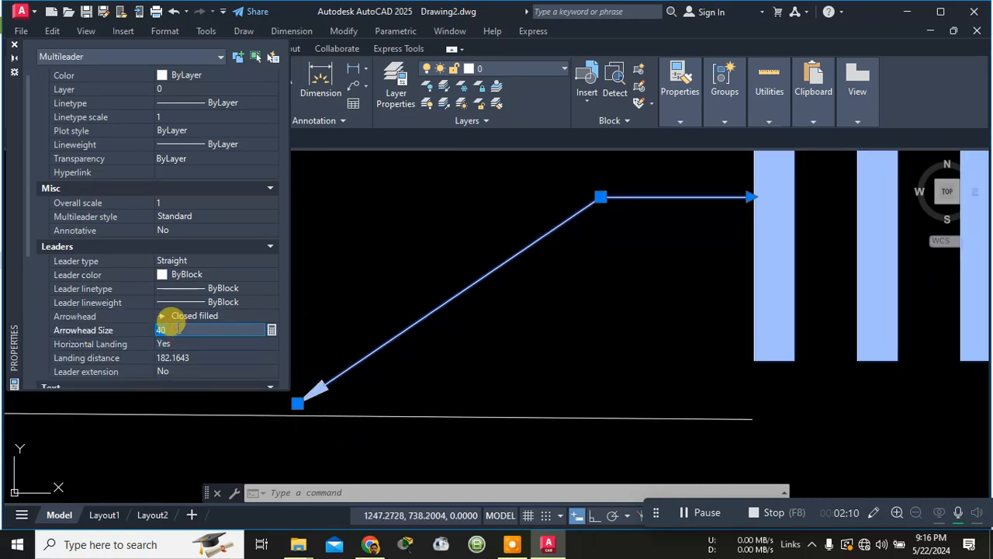
text(100)
key(Tab)
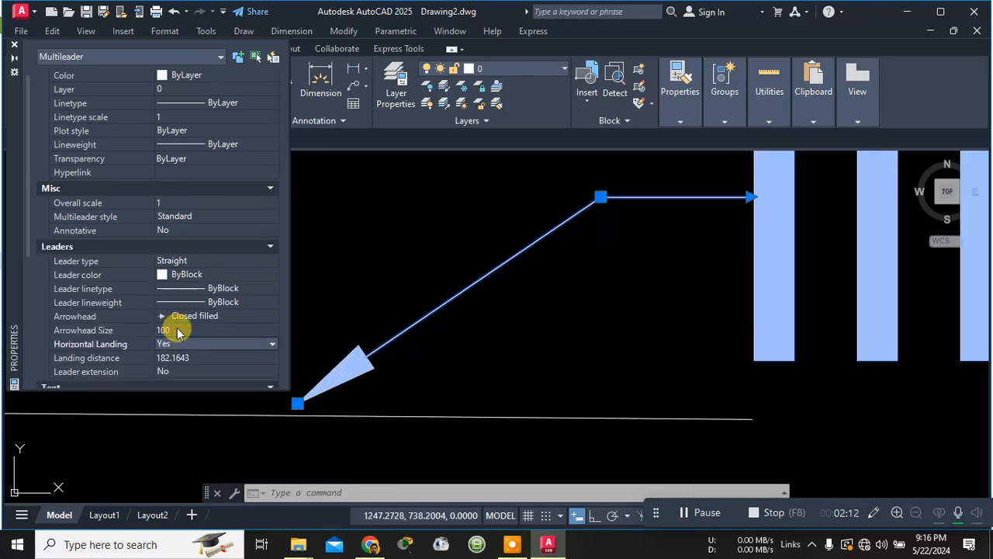
scroll(244, 317, down, 5)
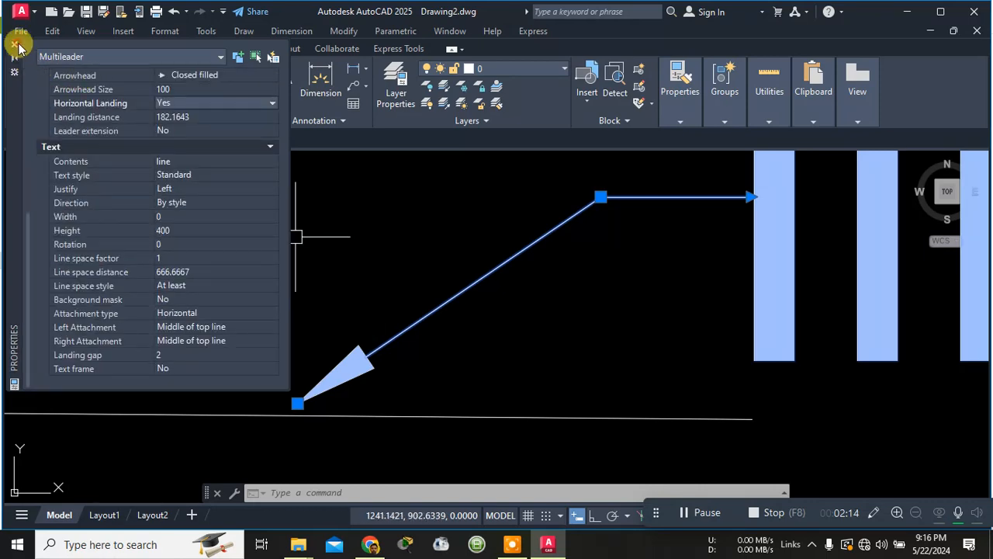
click(16, 45)
scroll(465, 213, down, 5)
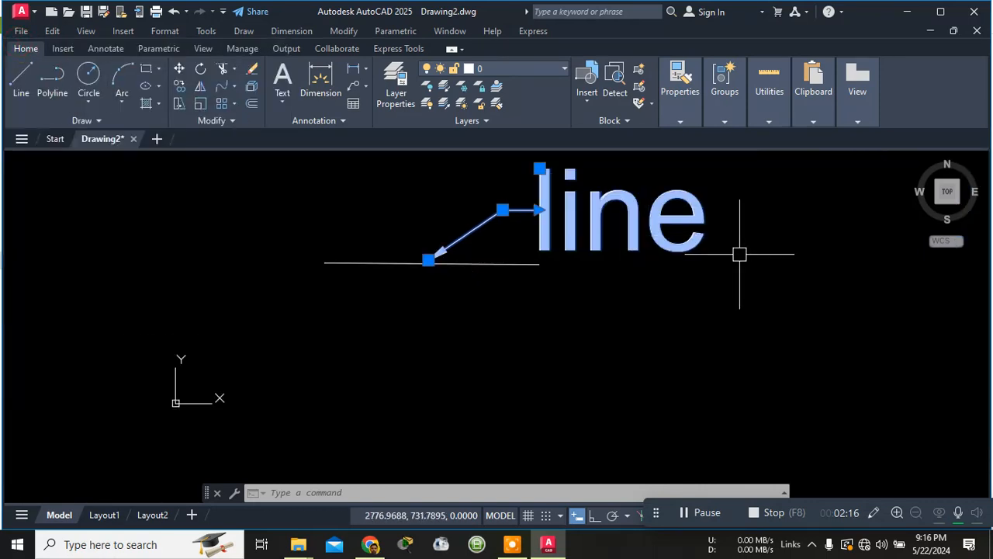
key(Escape)
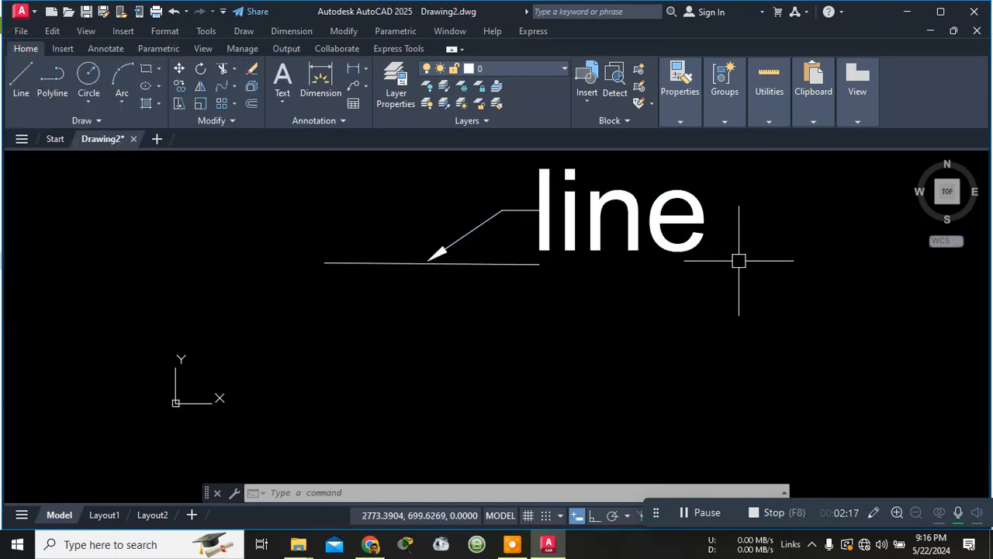
click(366, 74)
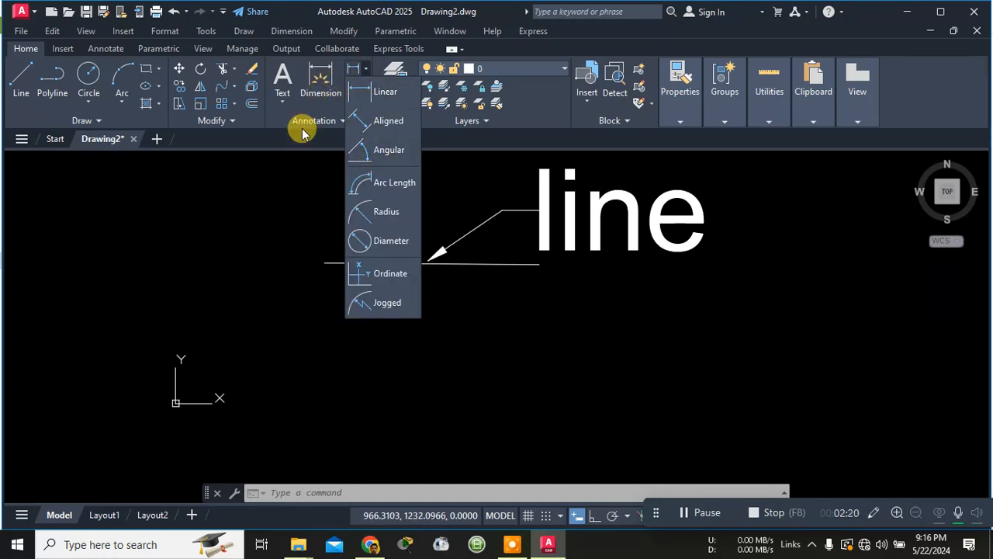
click(366, 88)
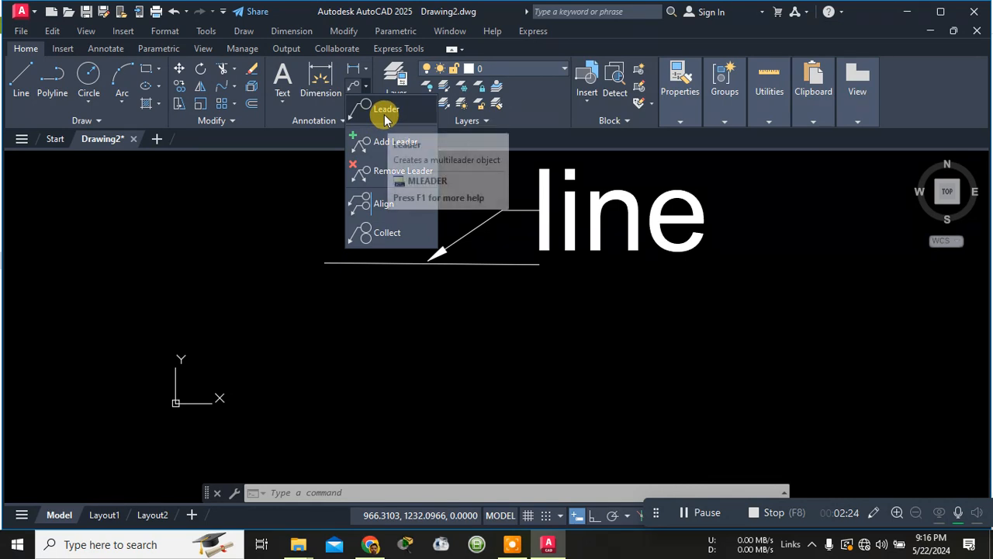
click(368, 89)
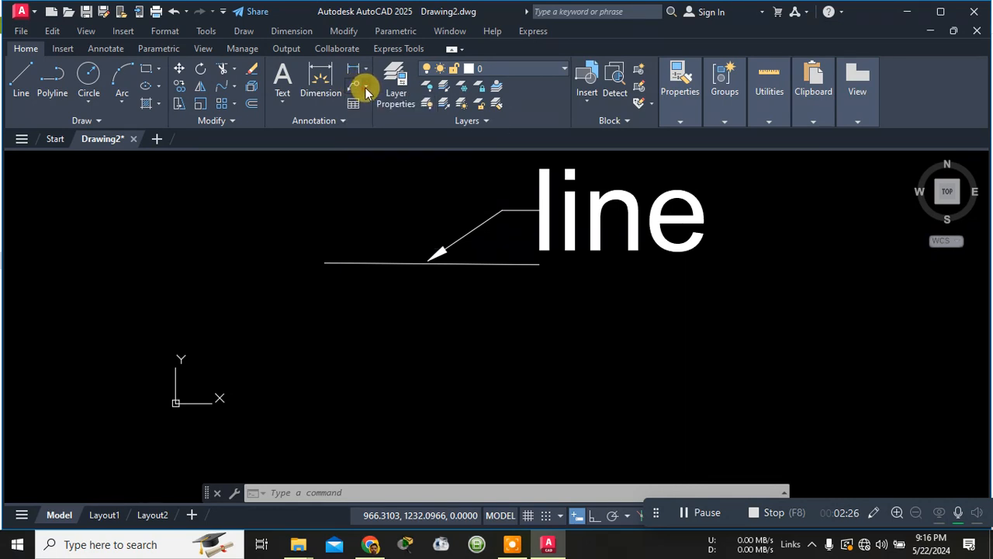
Add a second multileader pointing up at the line's left part from below, with the text "2nd line", and save the text.
click(366, 90)
click(370, 109)
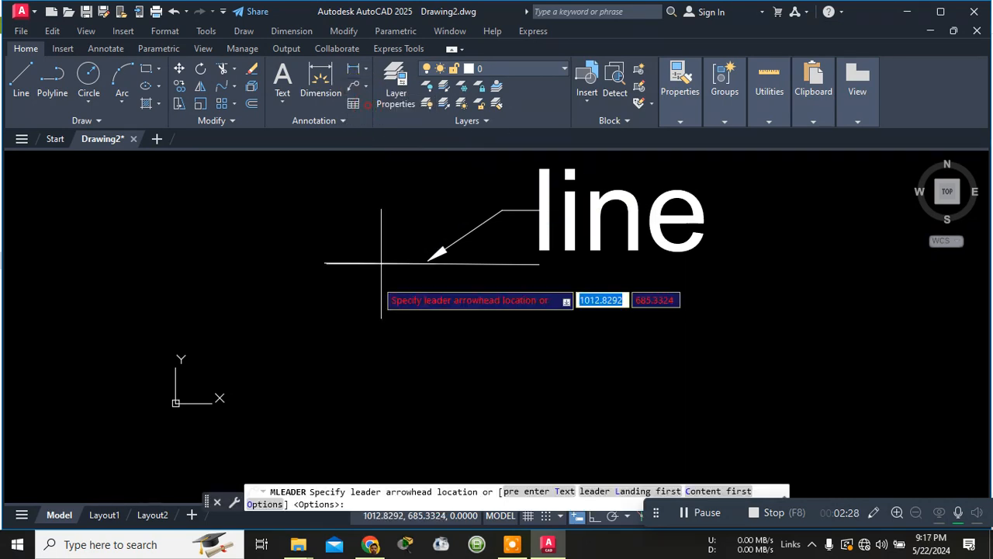
click(372, 270)
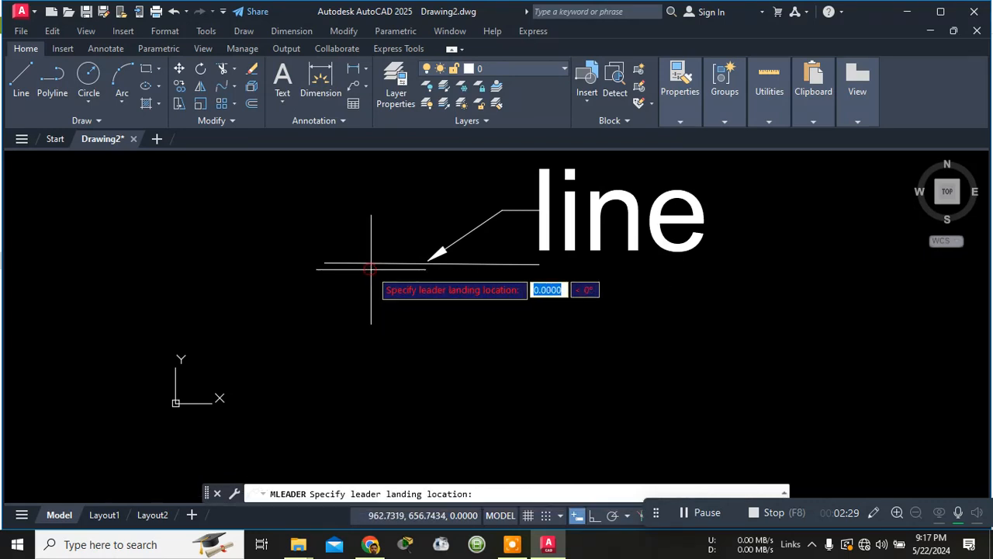
click(467, 343)
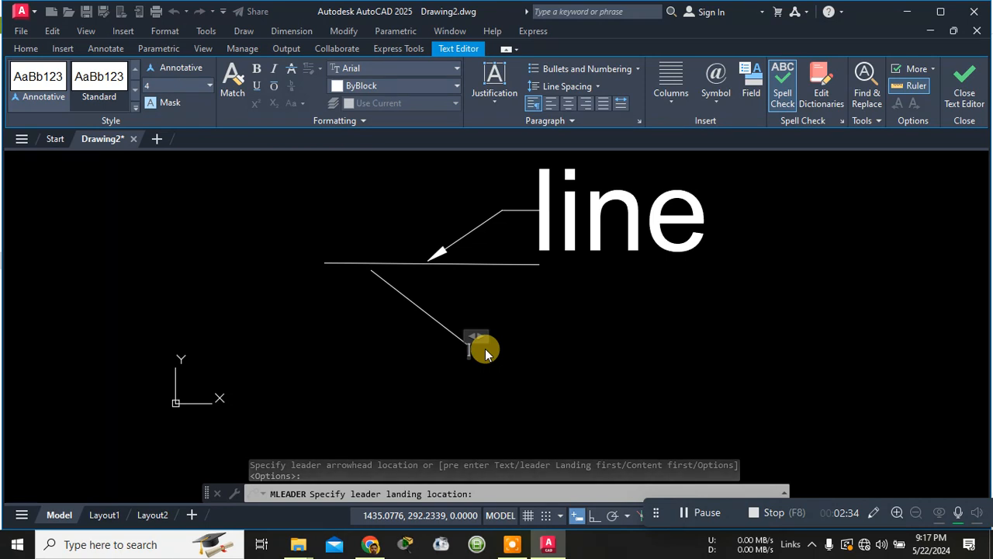
text(2nd line)
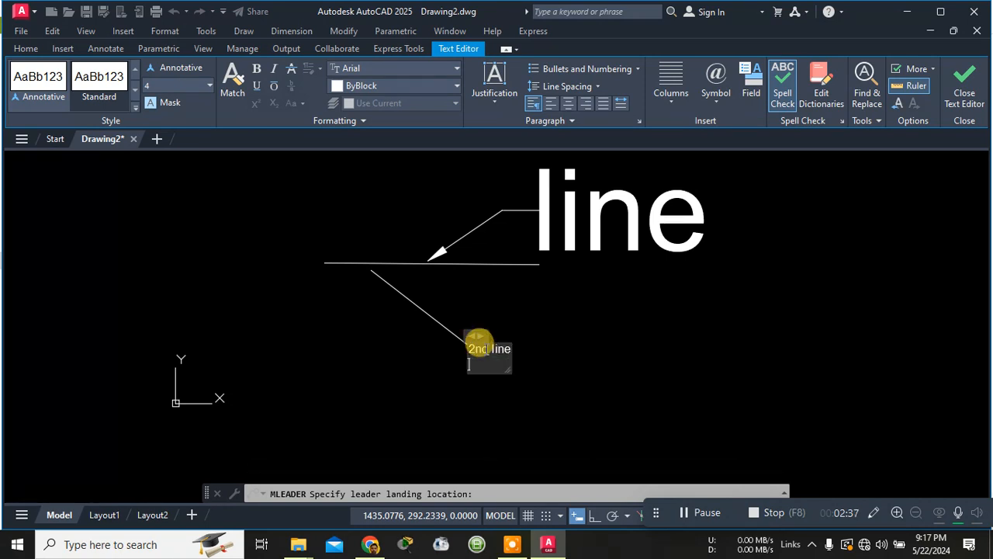
key(Escape)
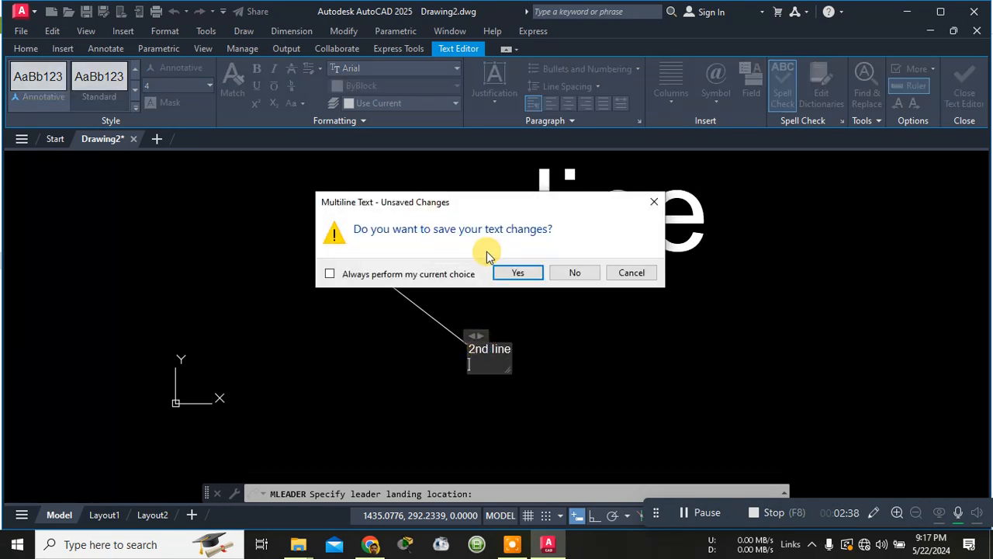
click(518, 273)
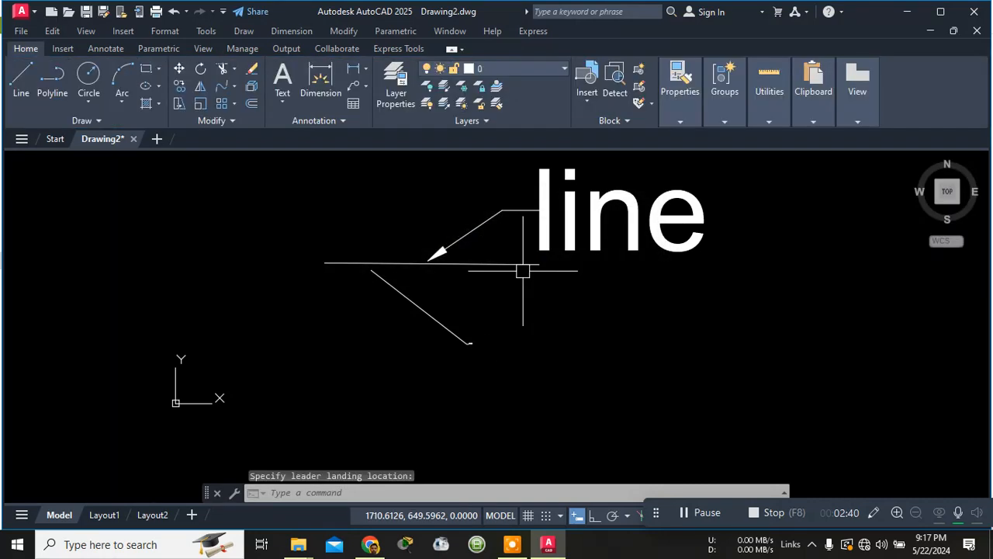
Open the properties of the "2nd line" multileader and set its arrowhead size to 100.
scroll(465, 333, up, 3)
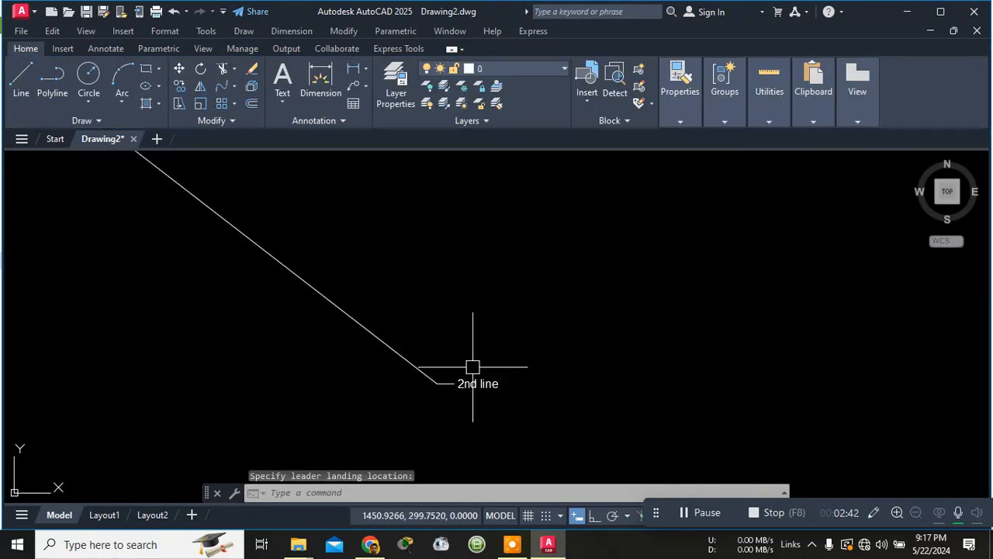
click(478, 392)
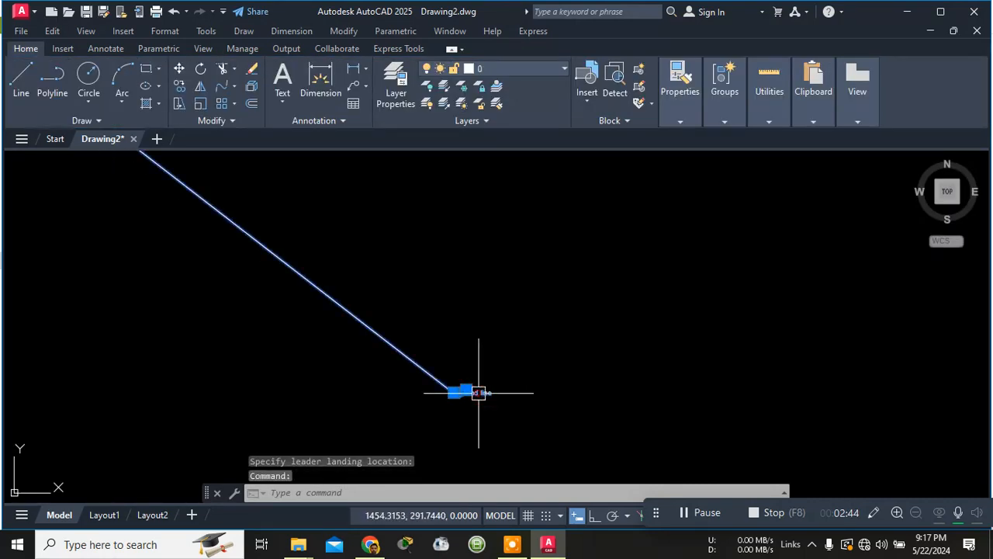
right_click(469, 398)
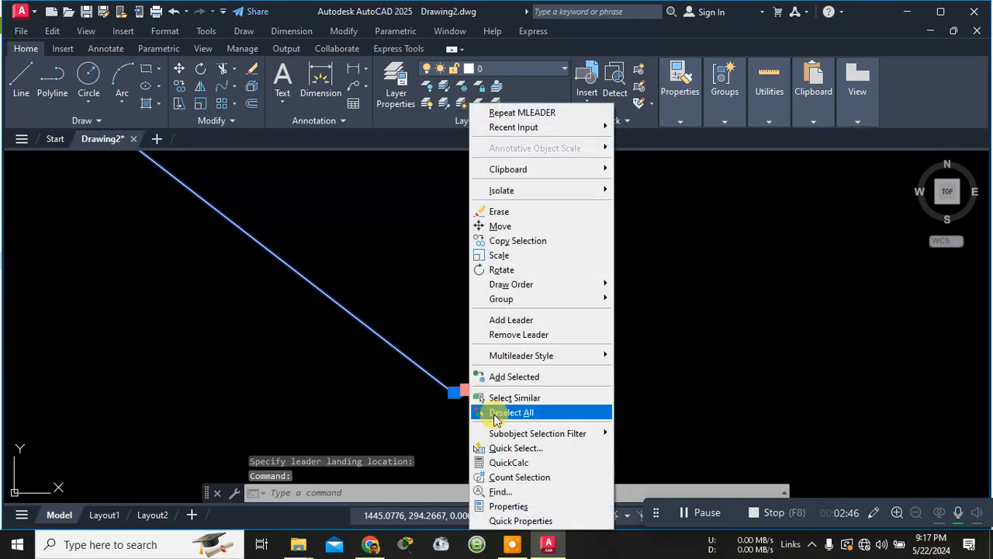
click(506, 509)
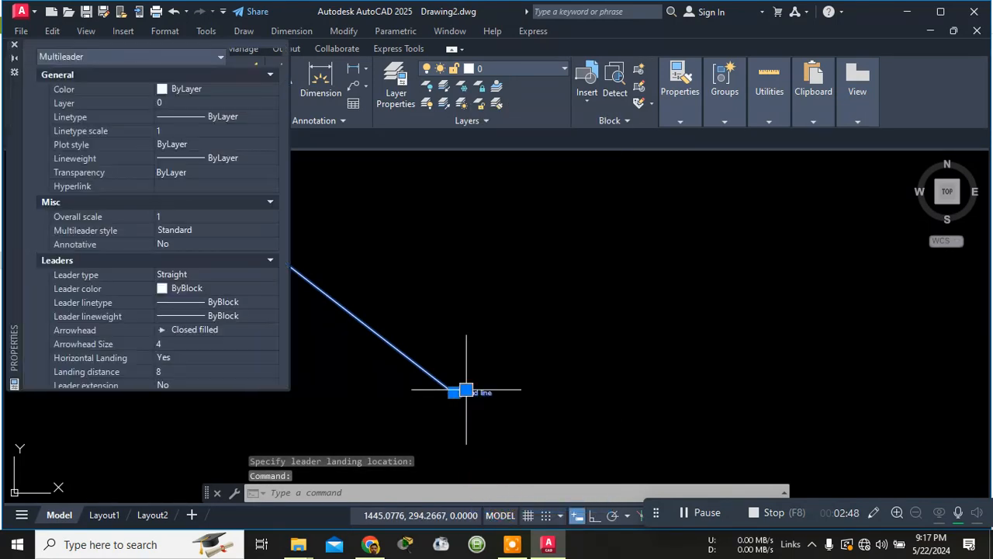
click(182, 344)
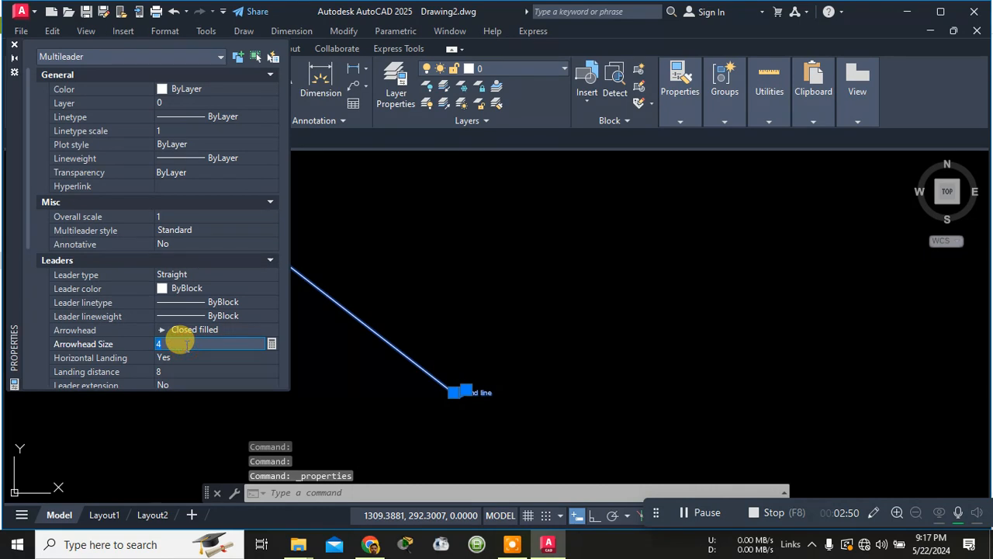
key(Return)
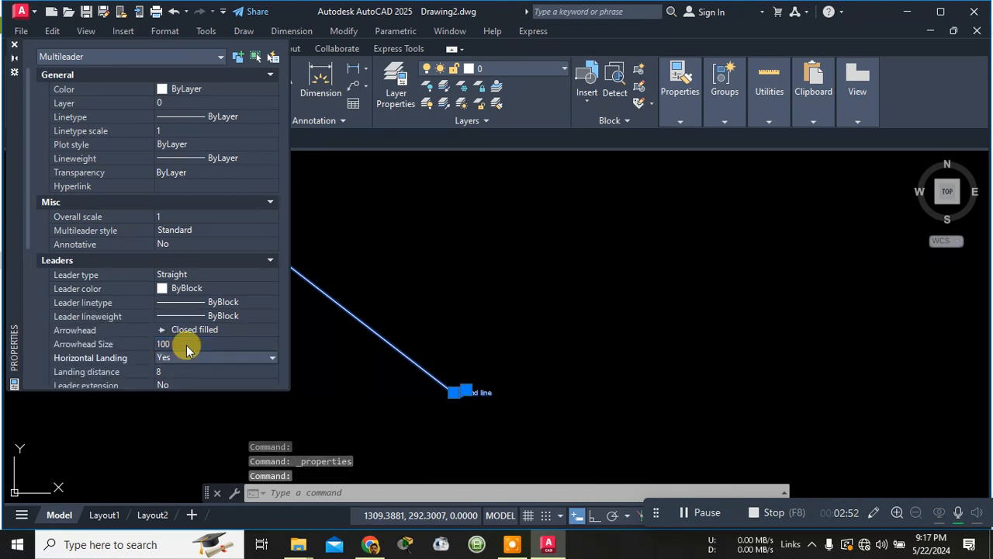
Set the "2nd line" multileader's text height to 100, close its properties and deselect it.
scroll(184, 336, down, 5)
click(171, 226)
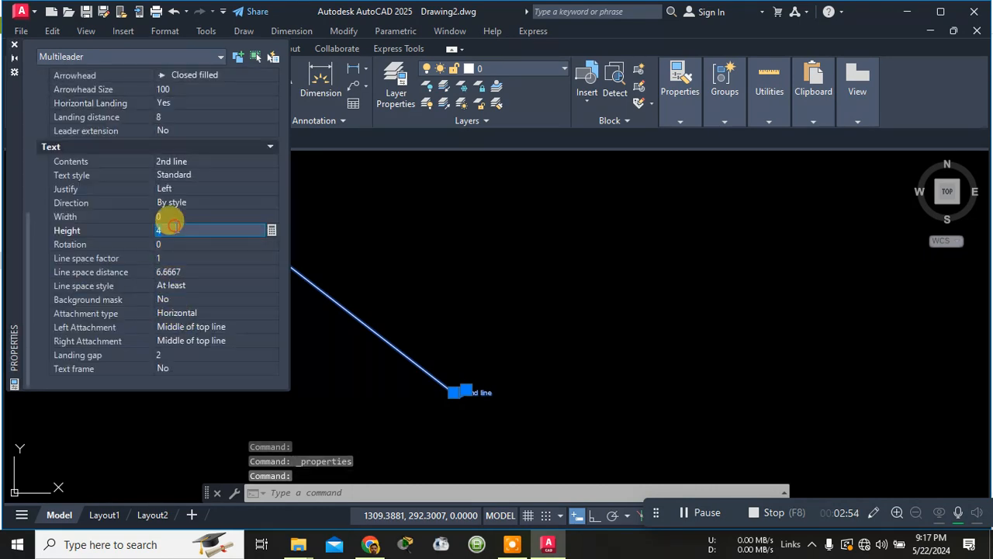
text(100)
key(Return)
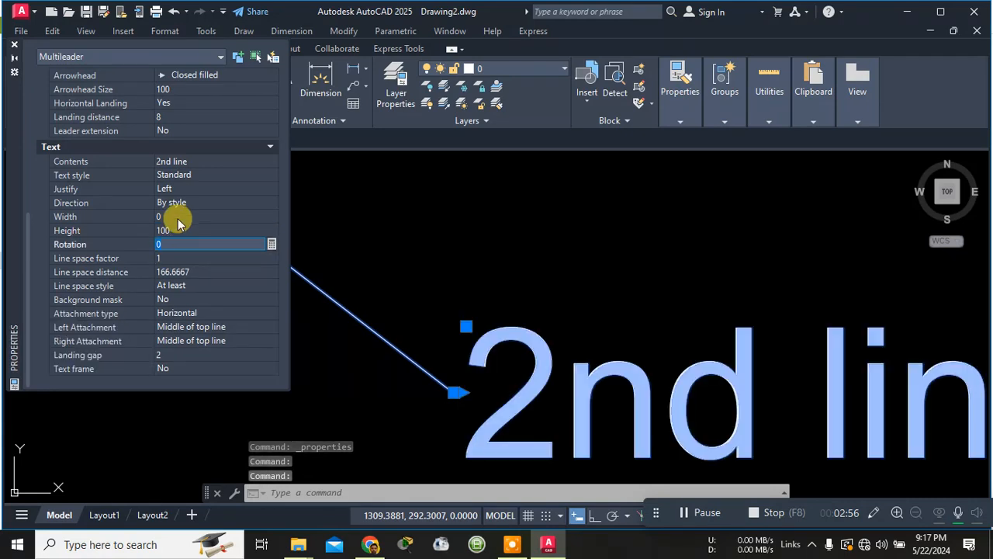
click(14, 44)
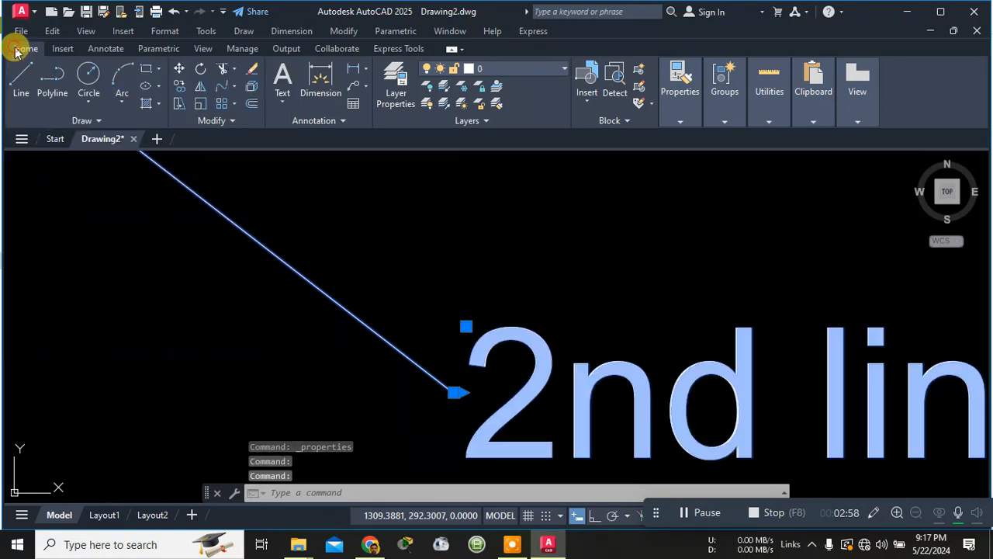
scroll(439, 223, down, 4)
middle_drag(448, 219, 508, 380)
key(Escape)
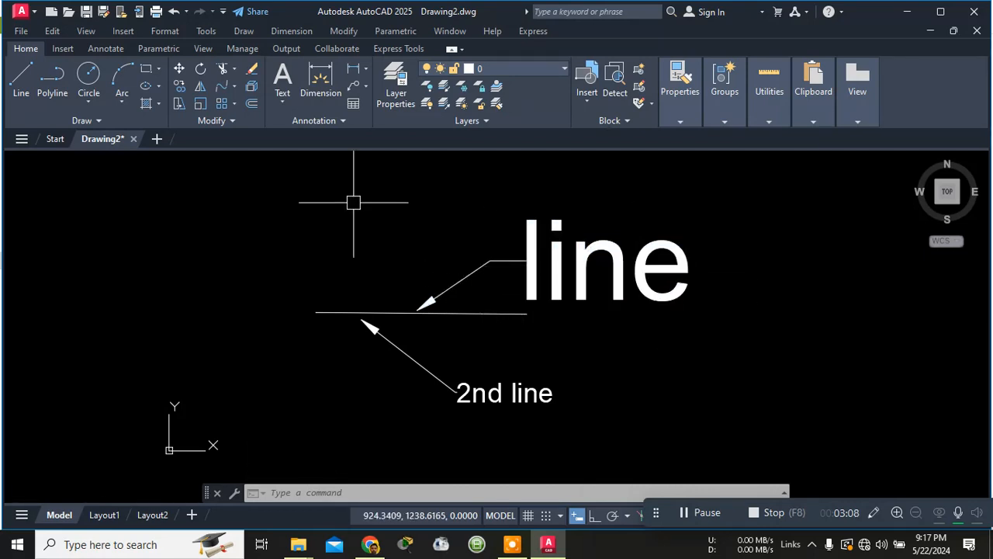
click(367, 91)
click(367, 91)
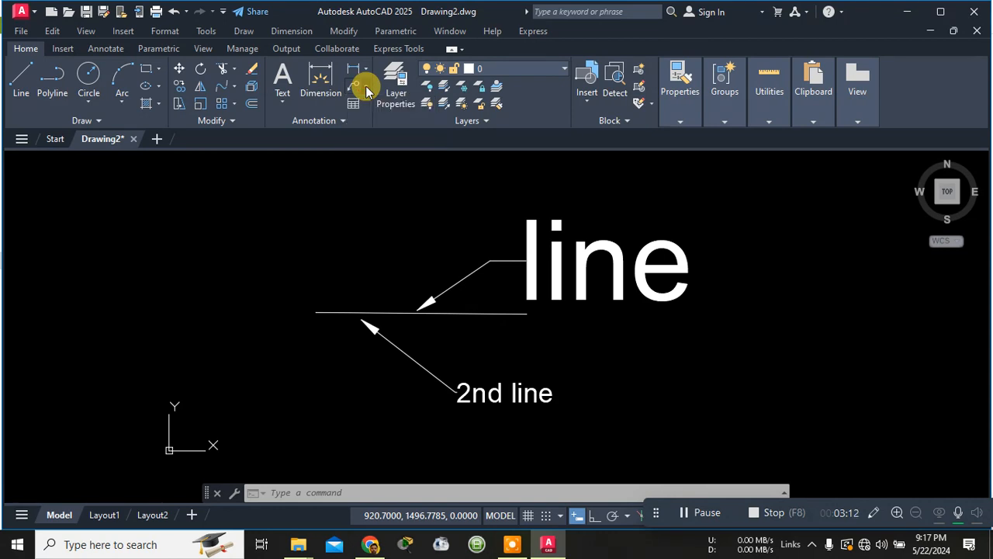
Dimension the line's length from its left to its right endpoint, placing the dimension line above the "line" multileader.
click(317, 76)
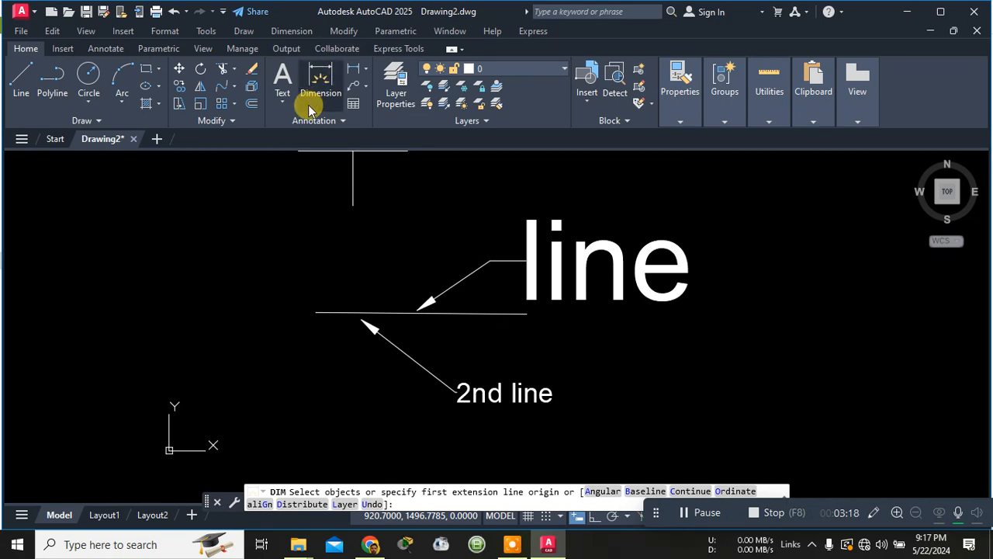
click(315, 312)
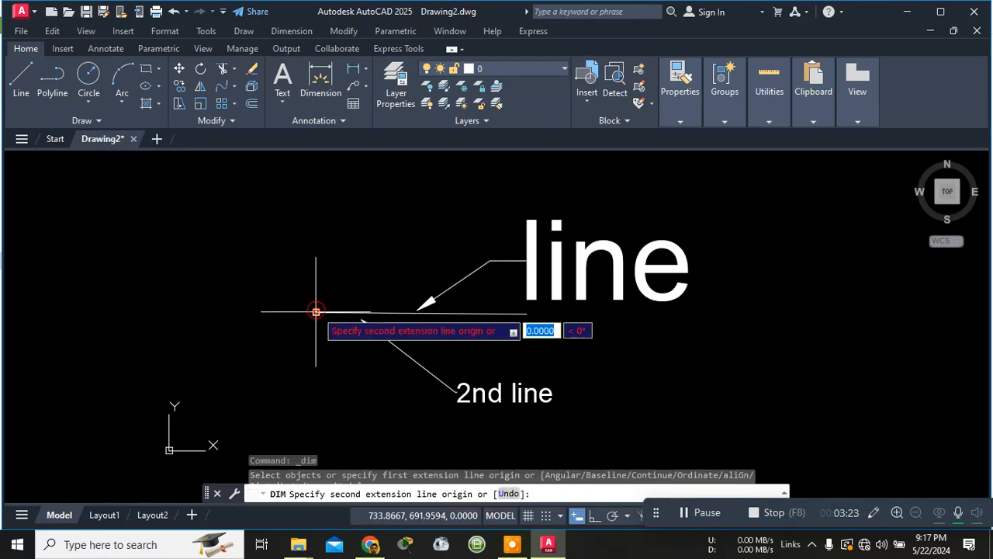
click(526, 311)
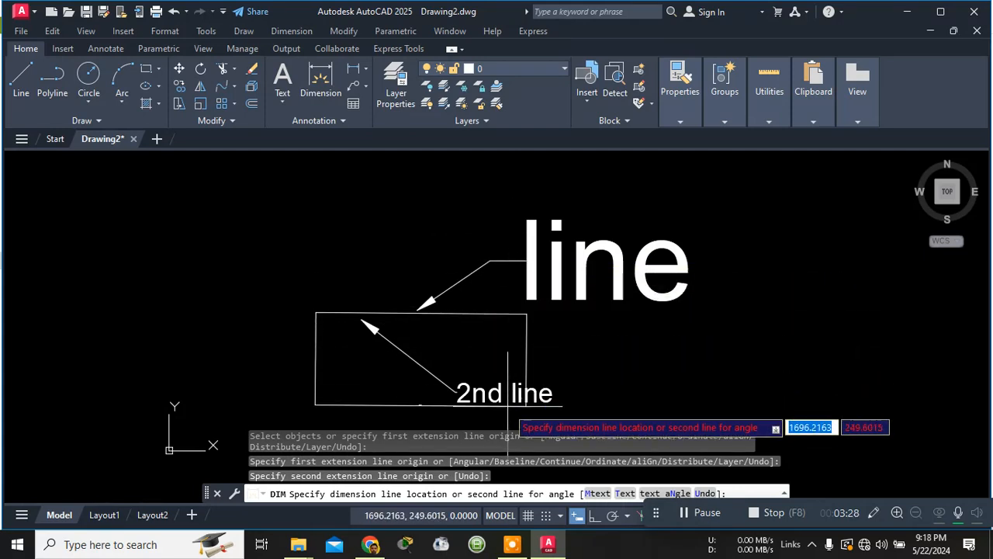
click(493, 176)
key(Return)
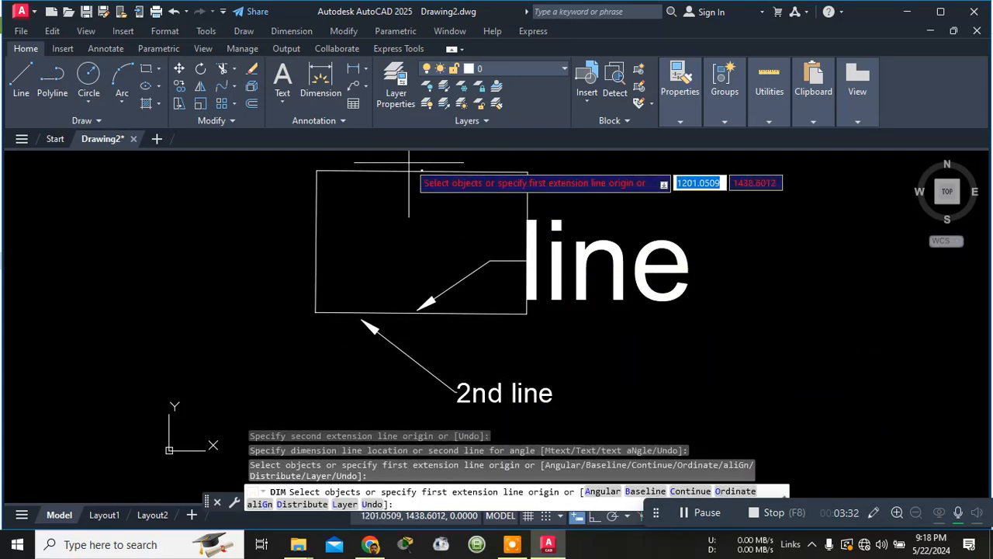
scroll(423, 187, up, 8)
scroll(390, 200, up, 3)
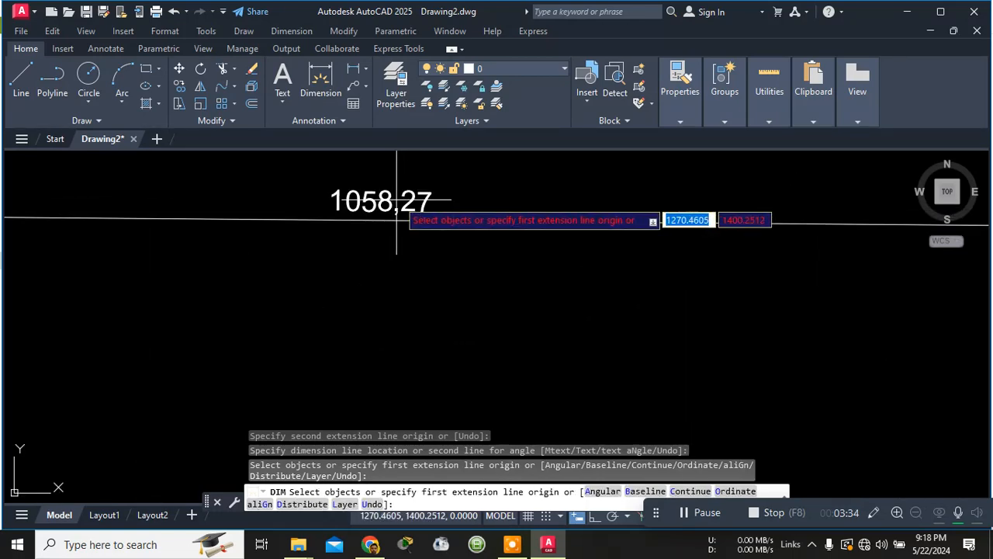
End the dimension command and, in the line's length dimension properties, set the text height to 50 and the text offset to 4.
scroll(535, 180, down, 6)
click(519, 180)
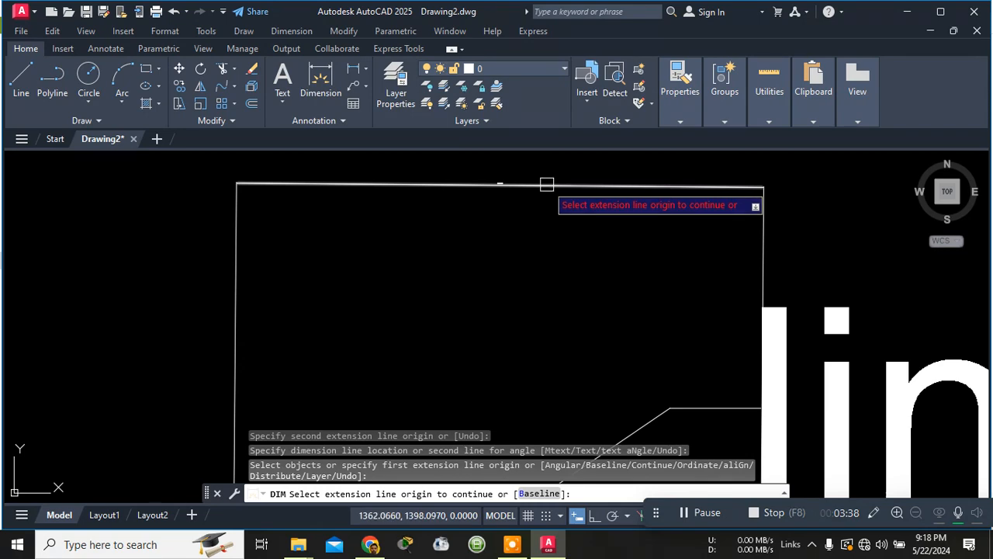
key(Escape)
click(497, 184)
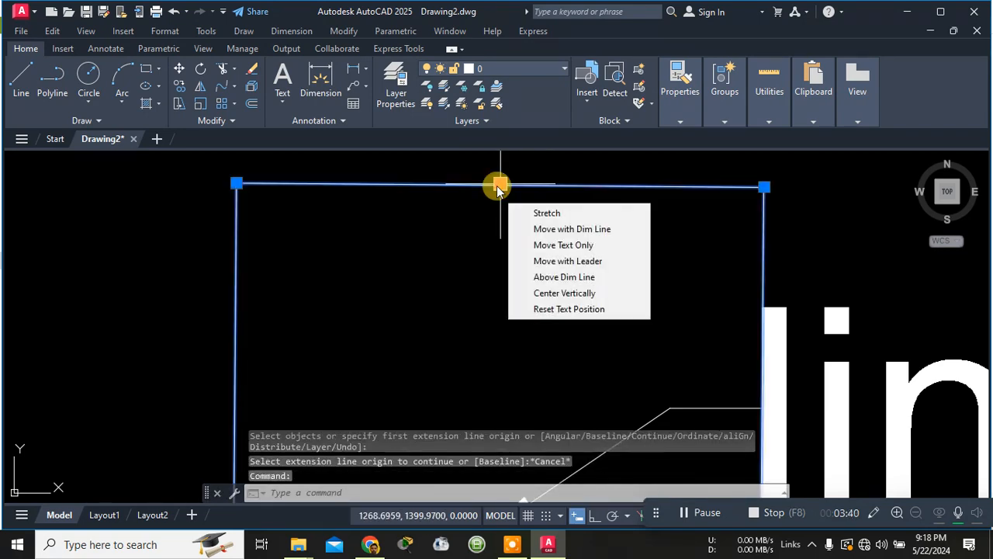
right_click(498, 186)
click(536, 506)
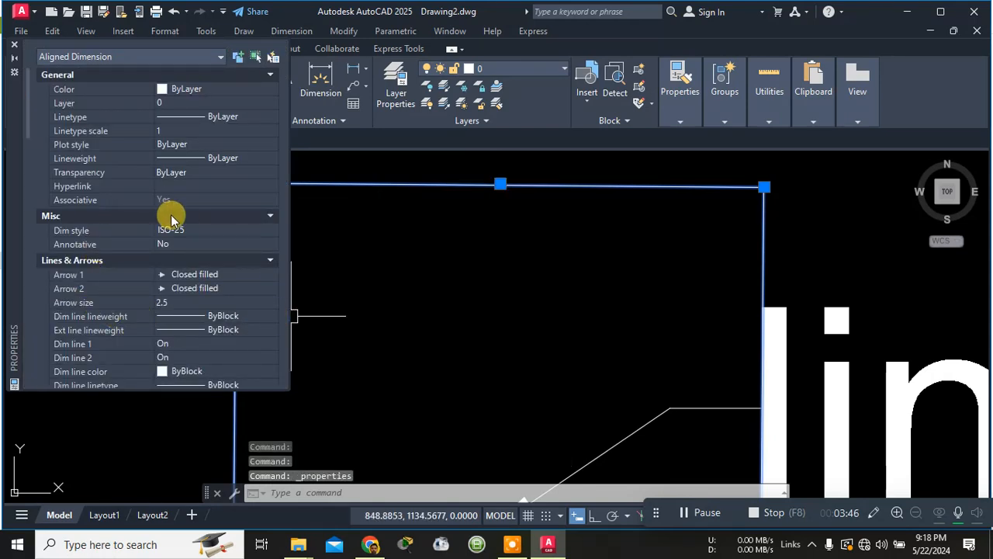
scroll(178, 260, down, 2)
scroll(77, 217, down, 4)
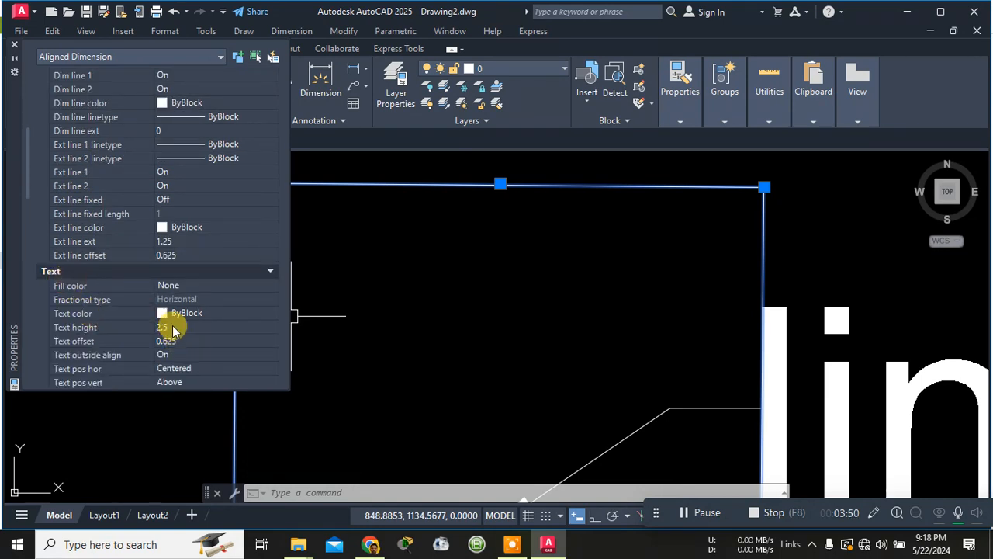
click(167, 327)
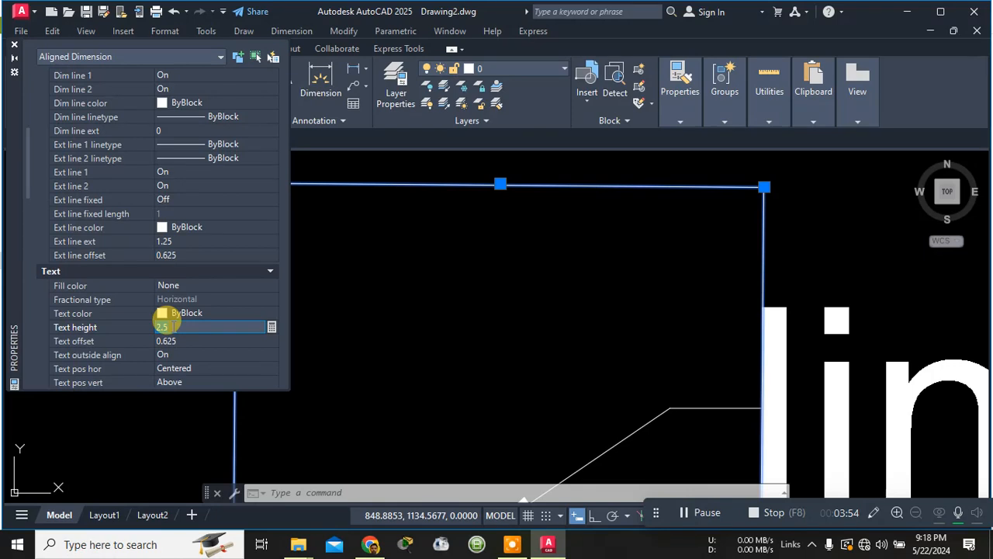
click(167, 341)
text(4)
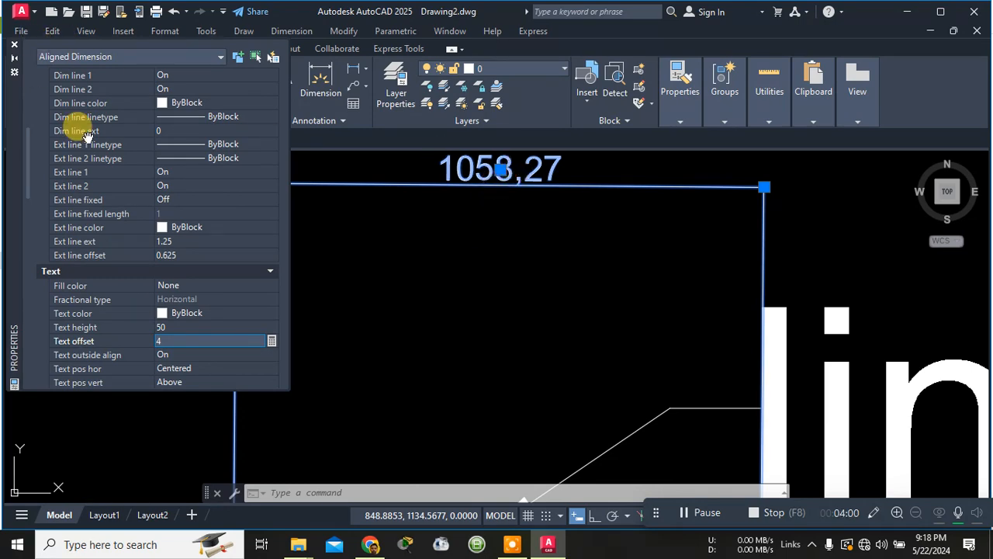
Change the length dimension's tolerance alignment to Decimal separators.
scroll(194, 322, down, 8)
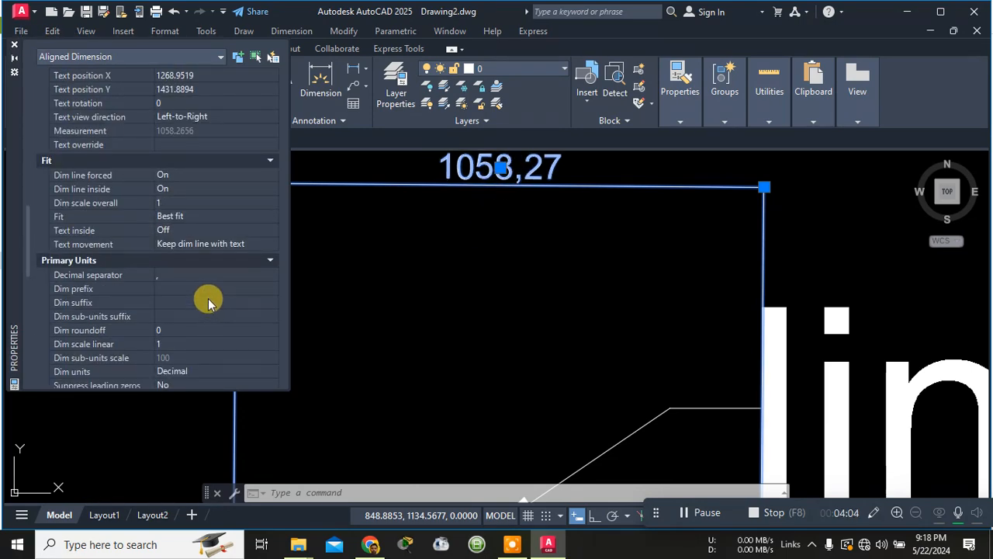
scroll(208, 303, down, 2)
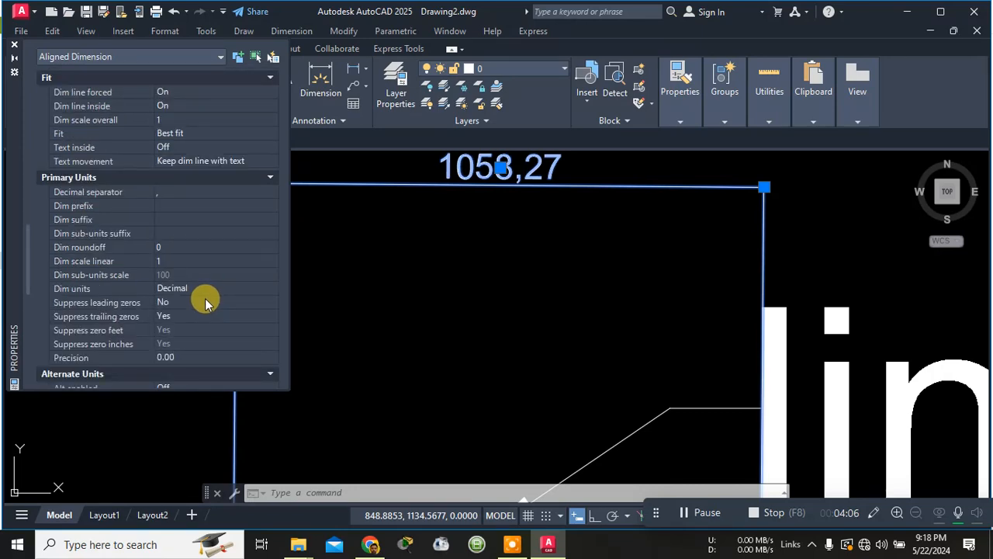
scroll(205, 303, down, 2)
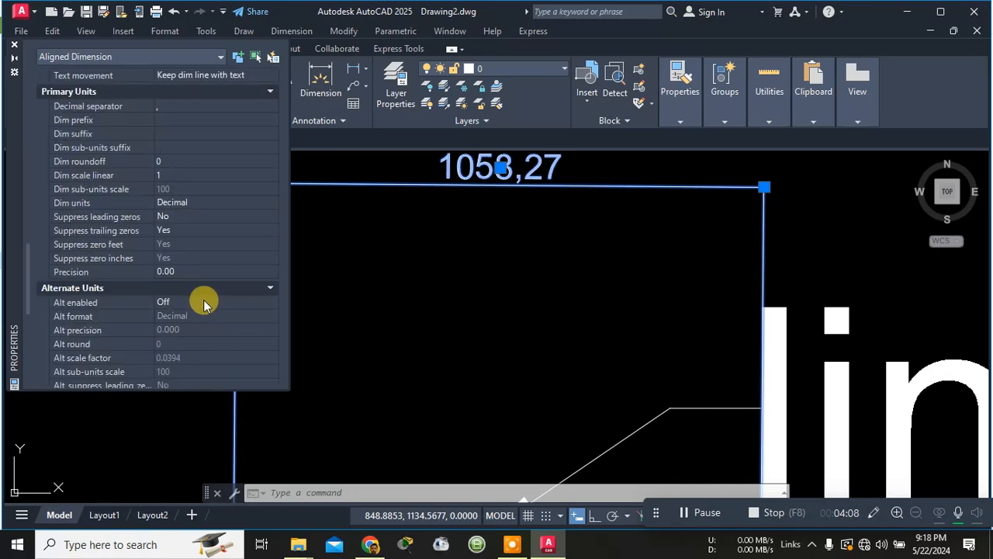
scroll(206, 303, down, 2)
scroll(205, 303, down, 2)
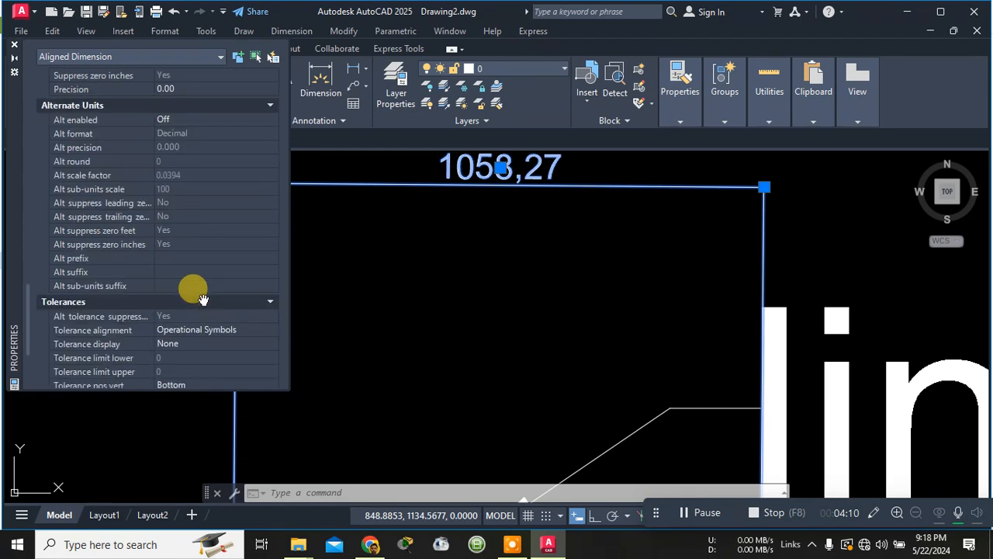
scroll(204, 301, down, 3)
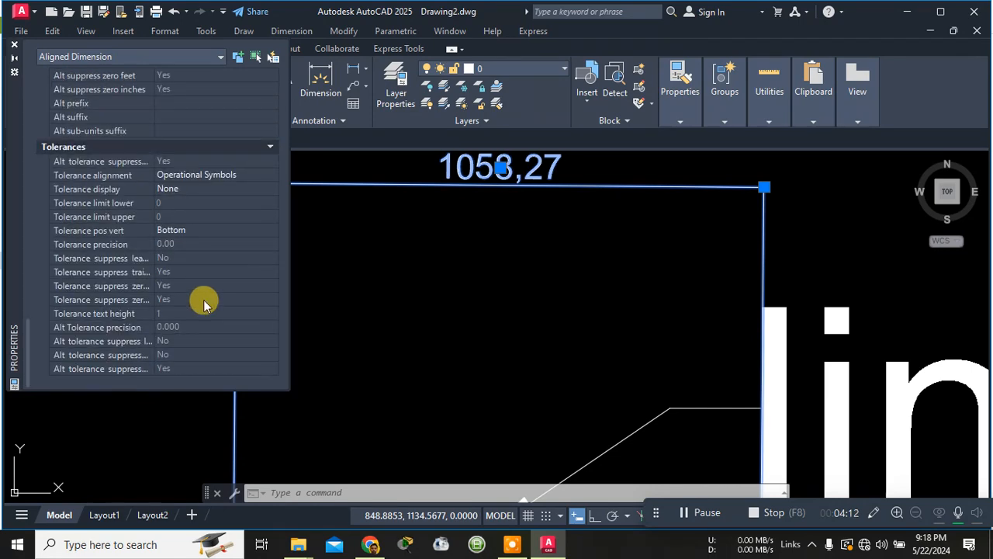
click(220, 174)
click(232, 178)
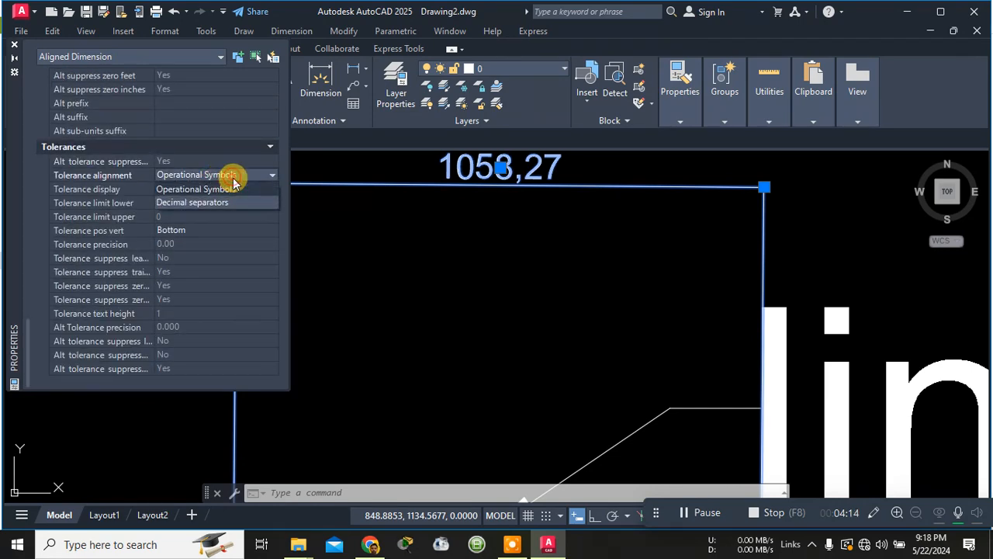
click(233, 179)
click(233, 178)
click(222, 201)
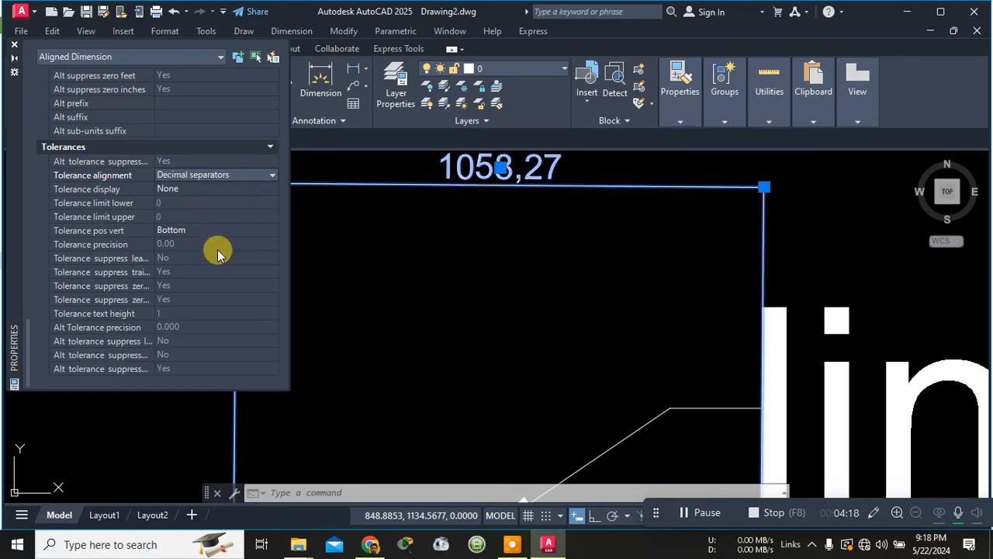
Look back through the length dimension's unit, fit and text properties, then close them and deselect the dimension.
scroll(203, 276, up, 2)
scroll(204, 276, up, 6)
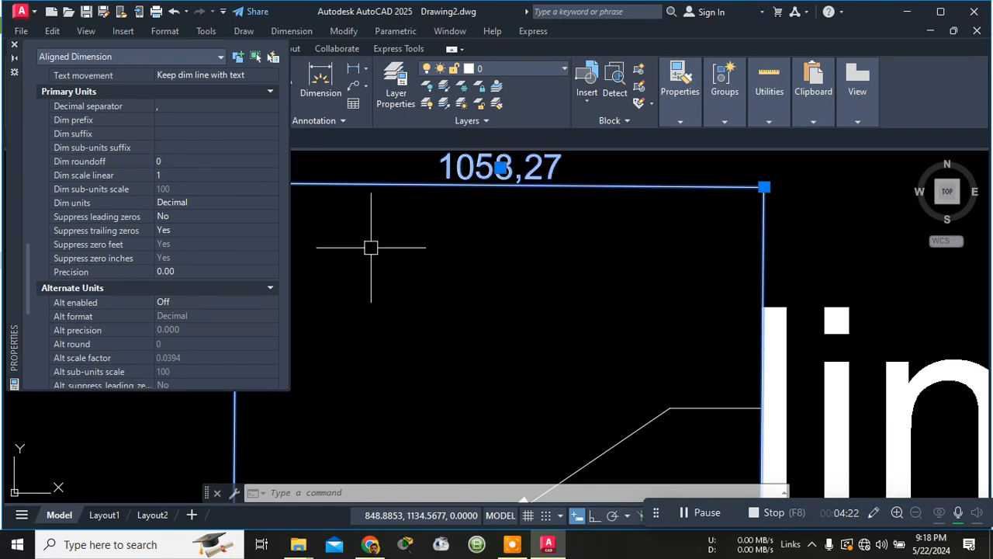
scroll(211, 186, up, 4)
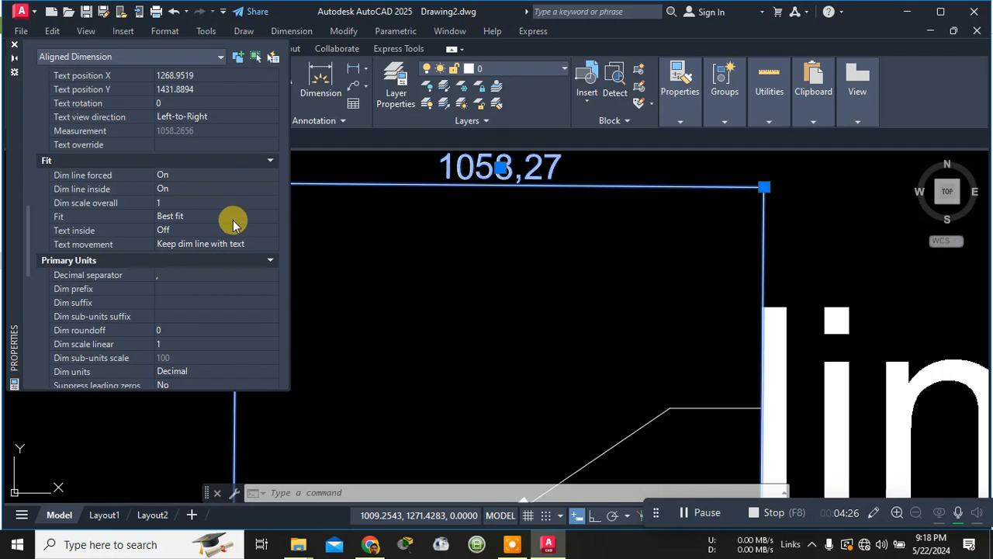
scroll(281, 273, up, 4)
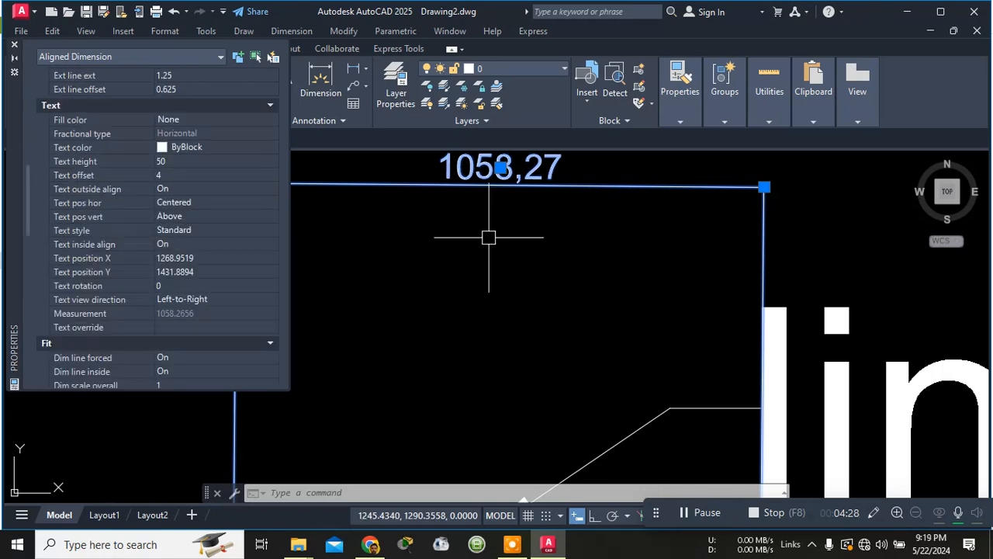
scroll(334, 207, up, 2)
scroll(334, 208, up, 1)
scroll(68, 167, up, 4)
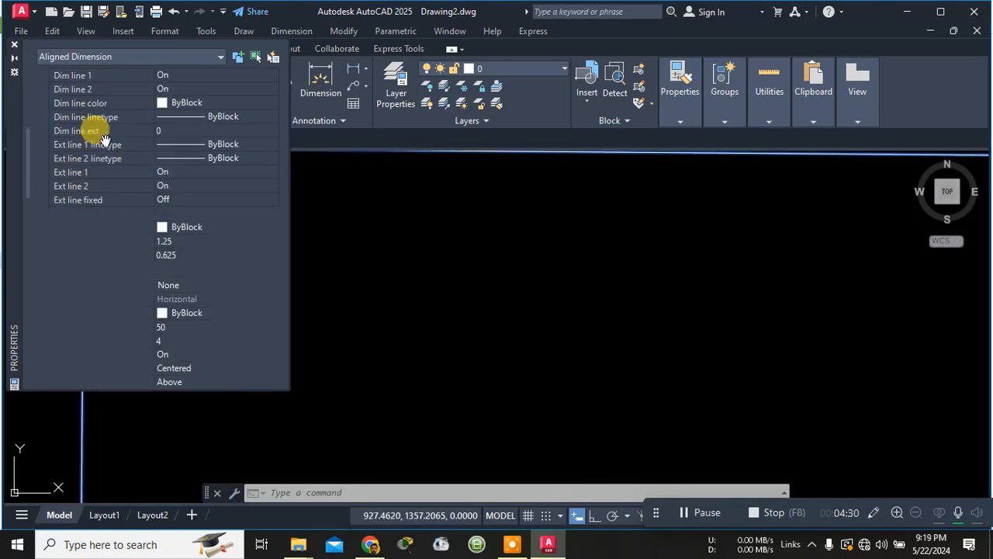
scroll(364, 264, up, 3)
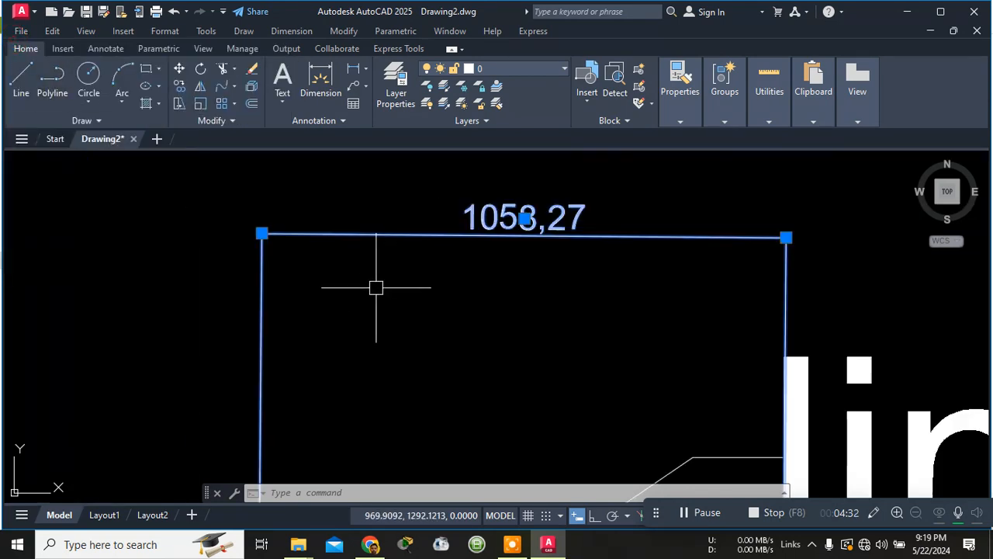
scroll(496, 279, down, 4)
key(Escape)
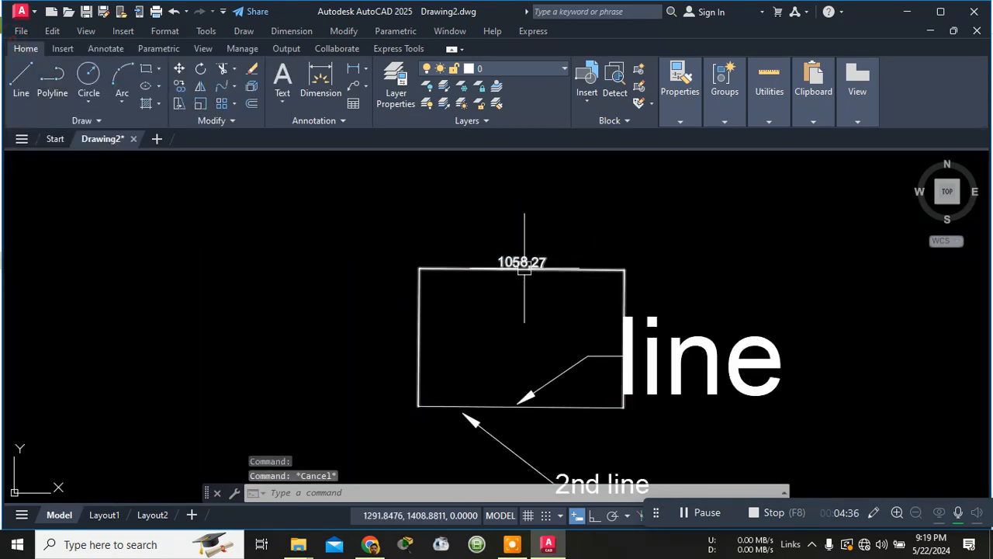
Add the multiline text "room" between the line and its dimension line, in a text box about 600 wide, and save it.
scroll(544, 263, down, 4)
mouse_move(572, 333)
middle_down()
mouse_move(472, 326)
mouse_move(381, 230)
middle_up()
scroll(381, 230, up, 4)
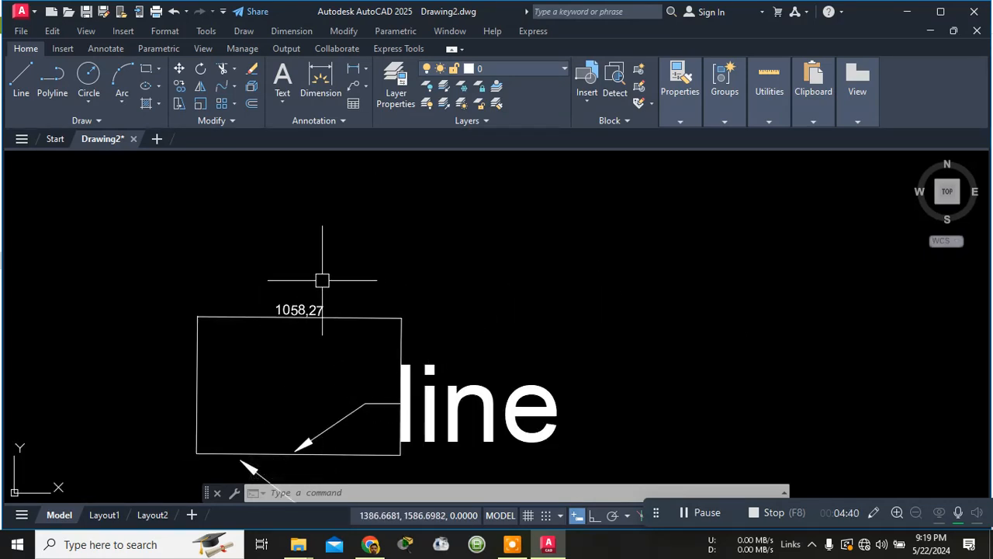
middle_drag(339, 244, 339, 173)
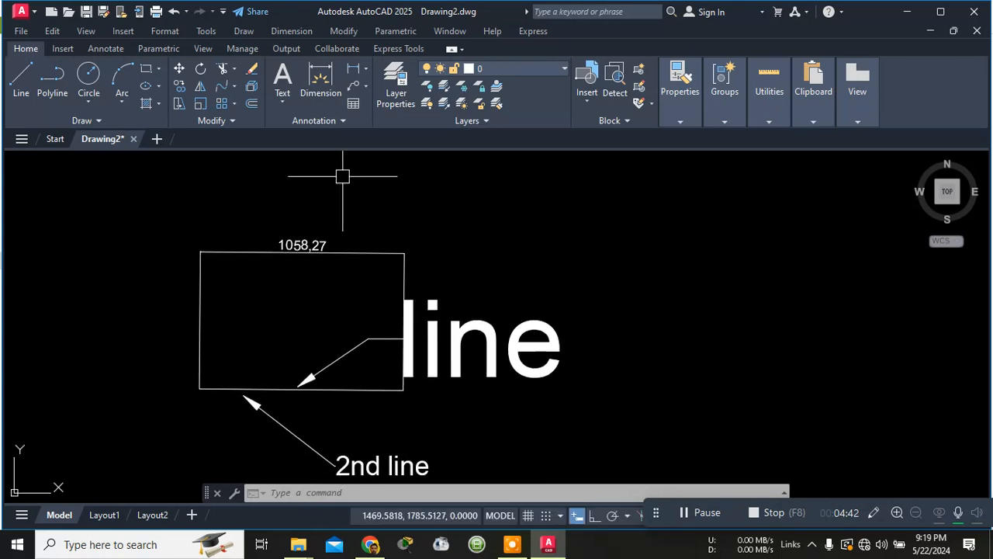
click(286, 104)
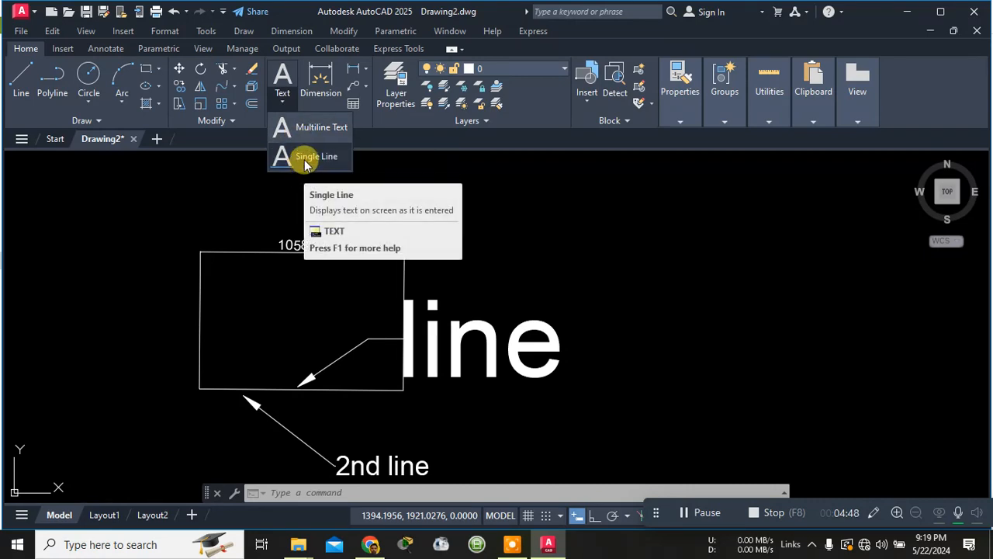
click(301, 133)
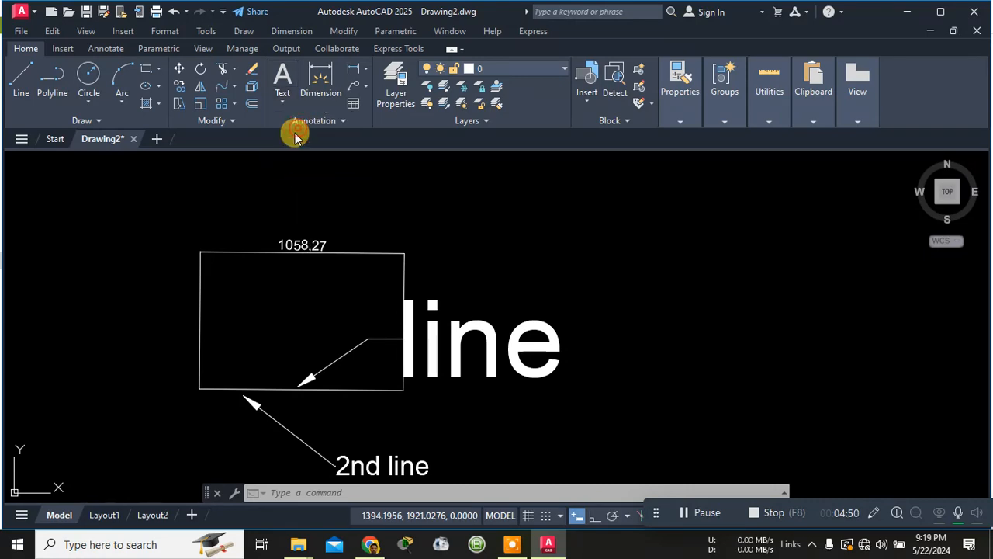
click(241, 287)
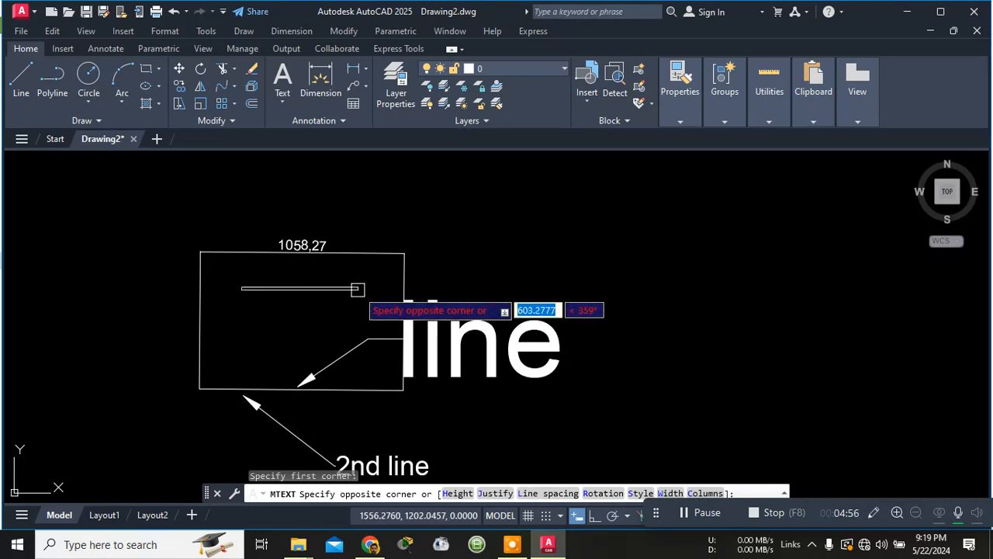
click(351, 287)
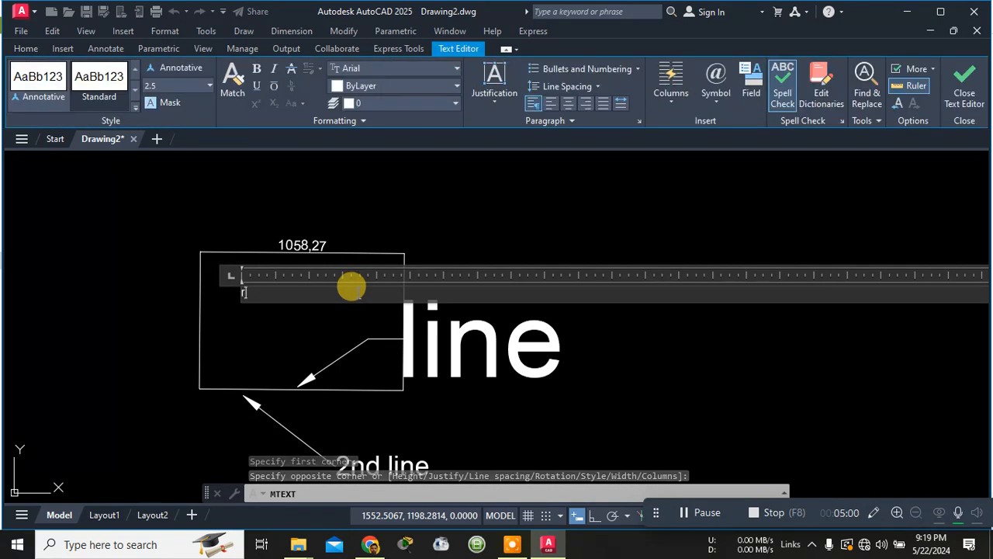
text(room)
key(Return)
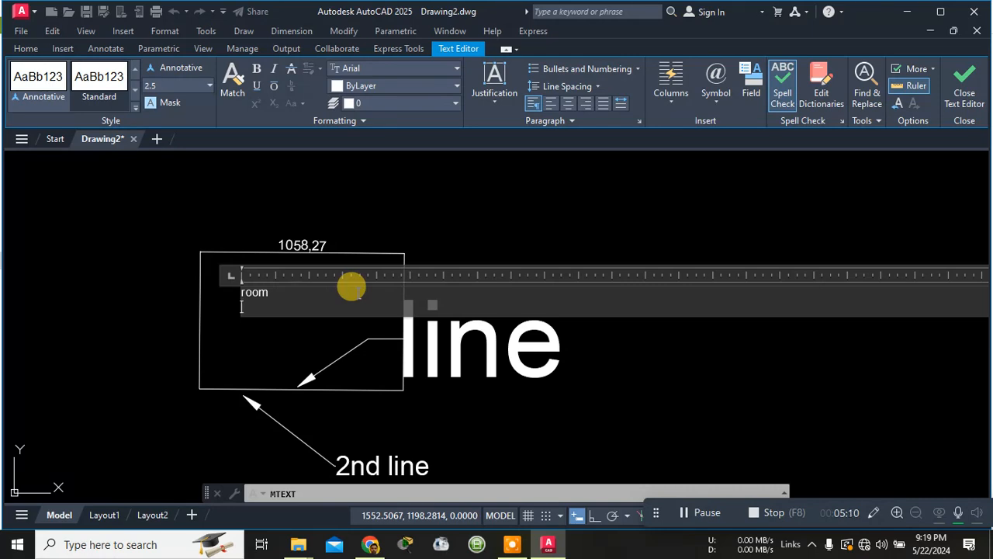
key(Escape)
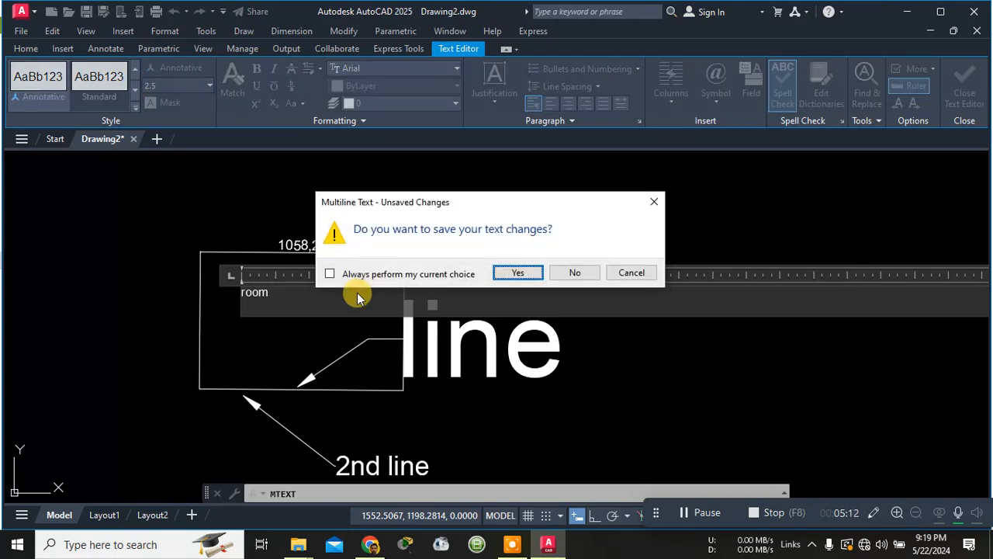
key(Escape)
click(357, 293)
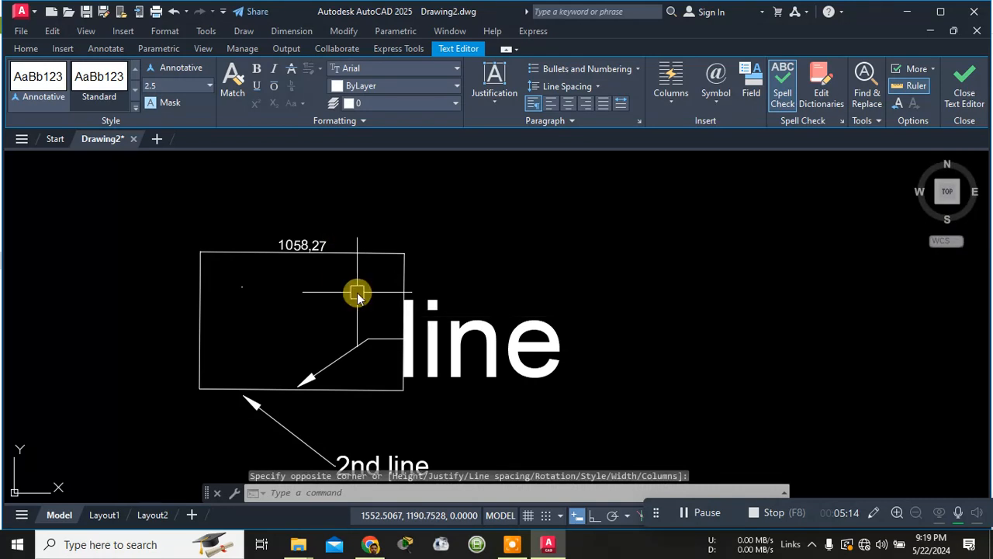
Open the properties of the "room" text and set its text height to 250.
scroll(244, 291, up, 5)
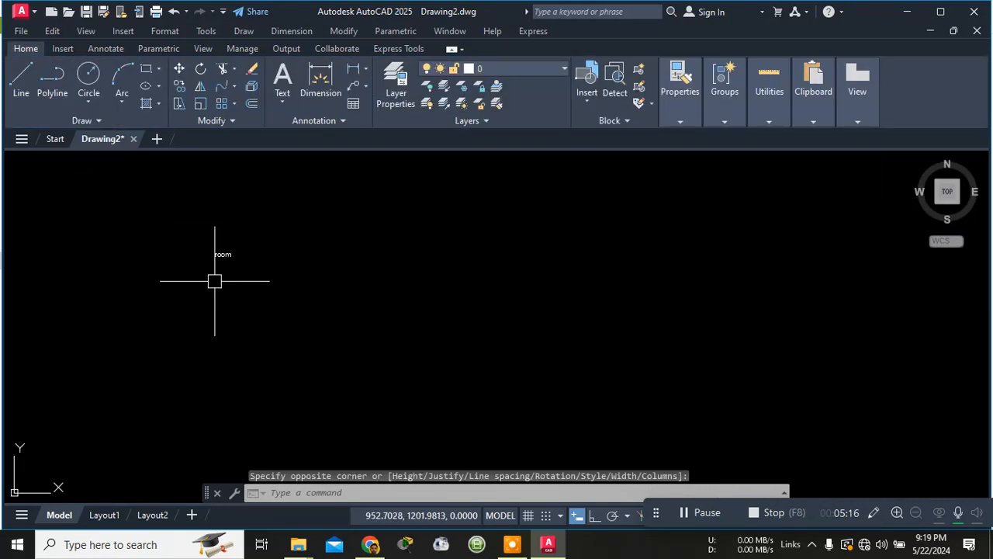
scroll(212, 277, up, 4)
scroll(266, 244, up, 3)
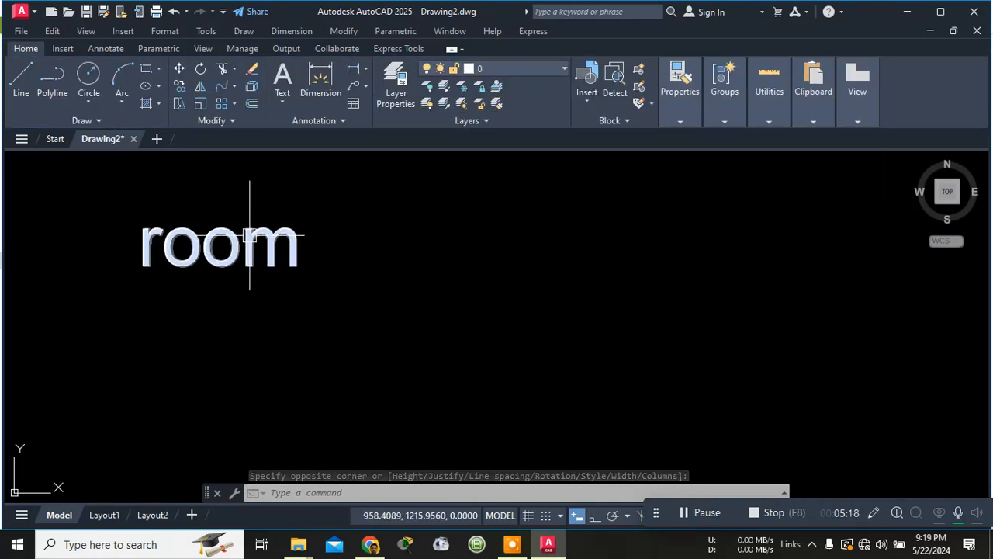
key(Escape)
click(249, 232)
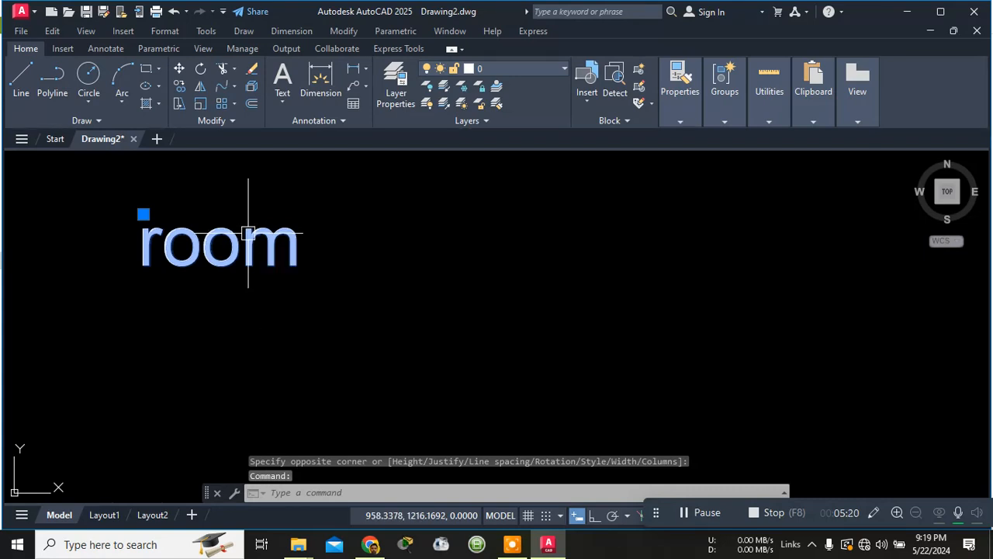
click(248, 232)
click(144, 214)
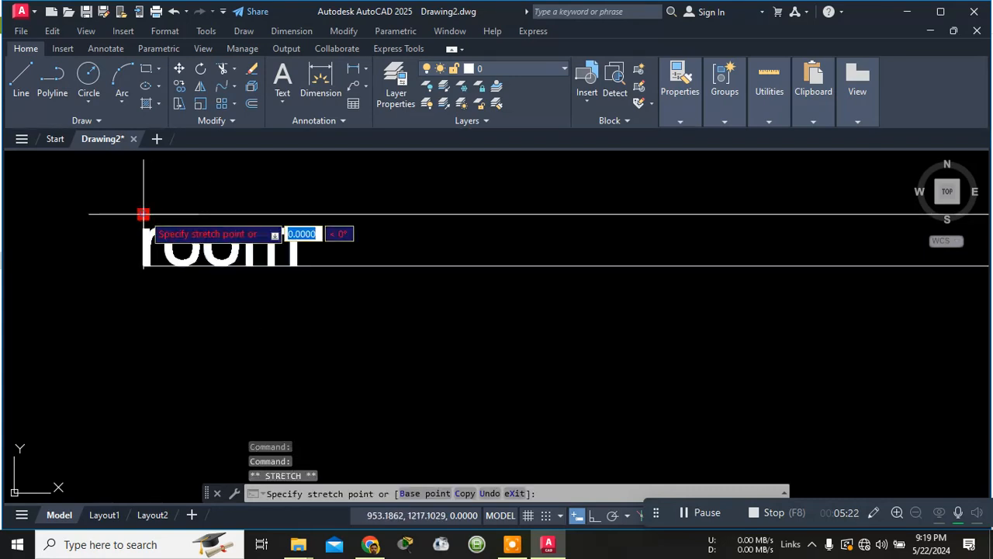
right_click(143, 215)
key(Escape)
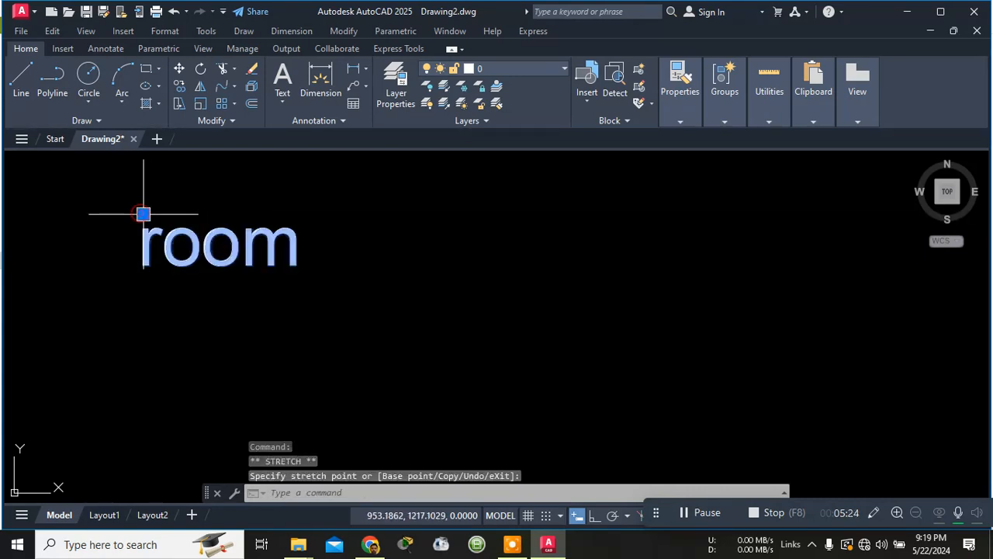
right_click(143, 217)
click(180, 506)
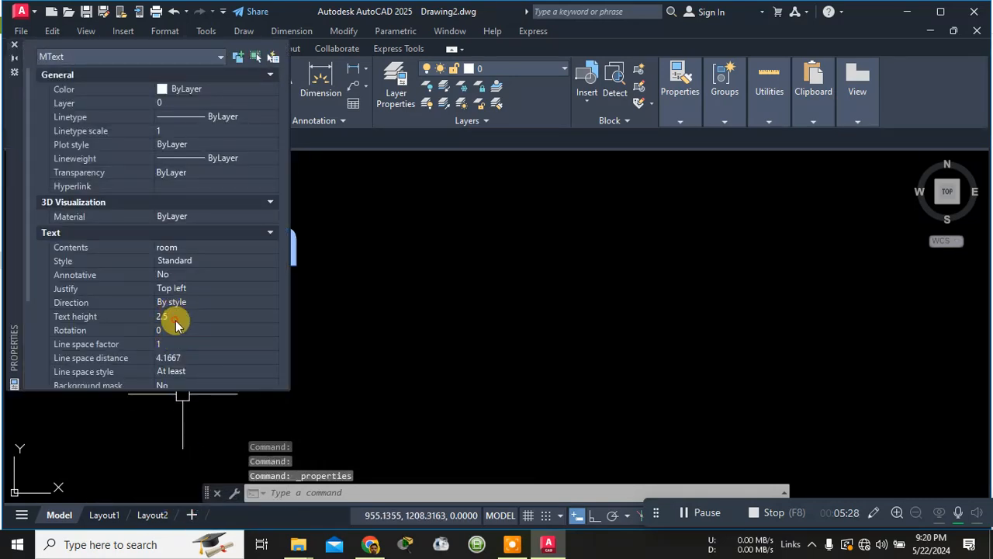
click(174, 317)
key(Tab)
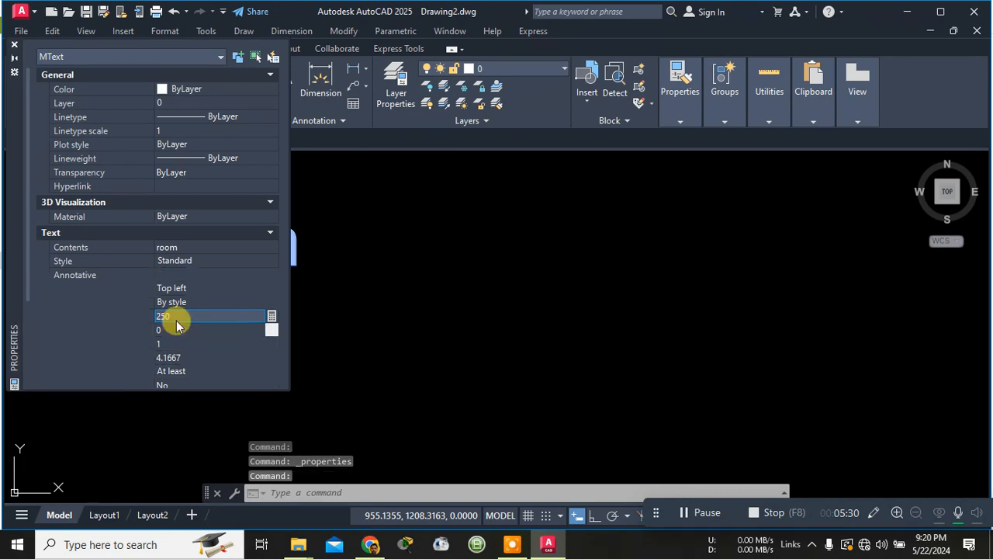
Close the properties of the "room" text and deselect it.
click(9, 45)
scroll(261, 231, down, 2)
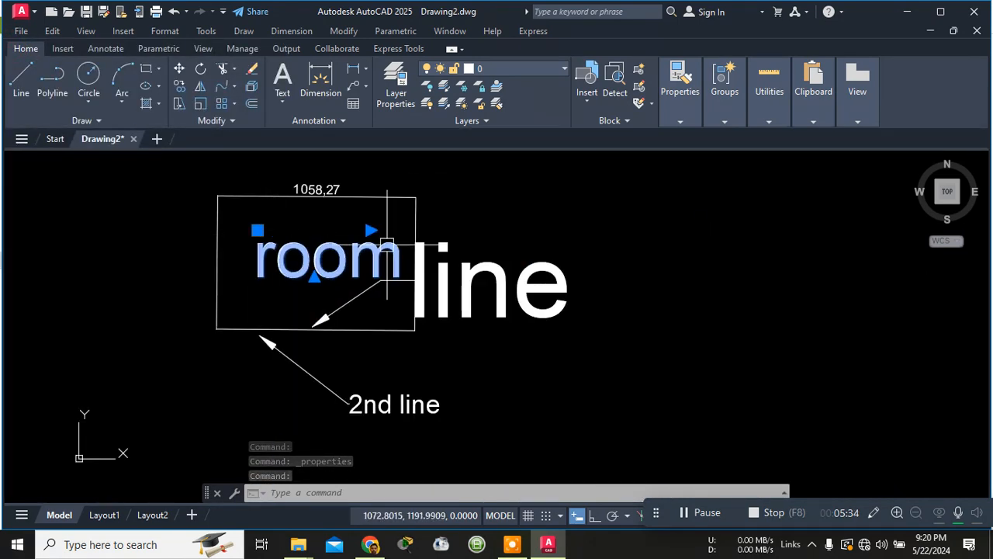
key(Escape)
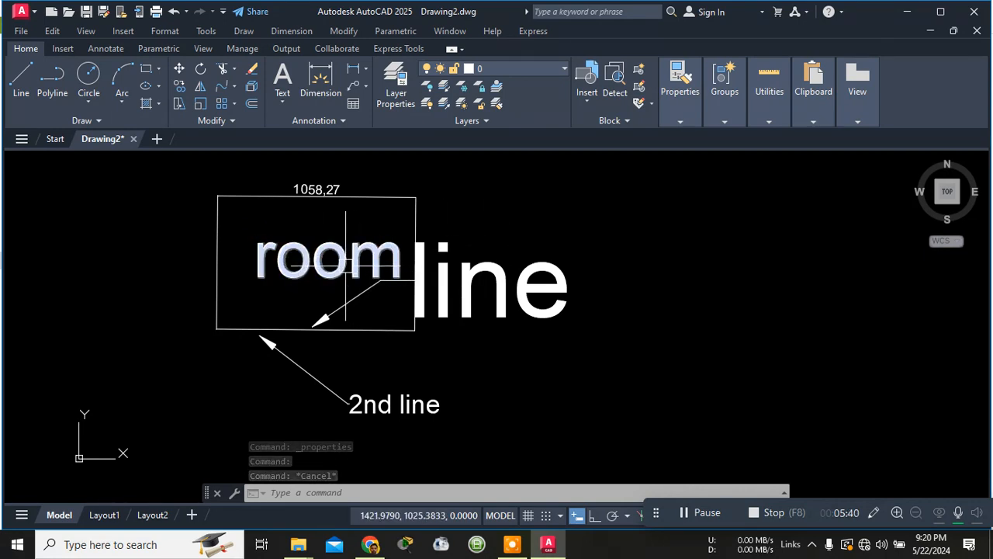
middle_drag(344, 262, 300, 246)
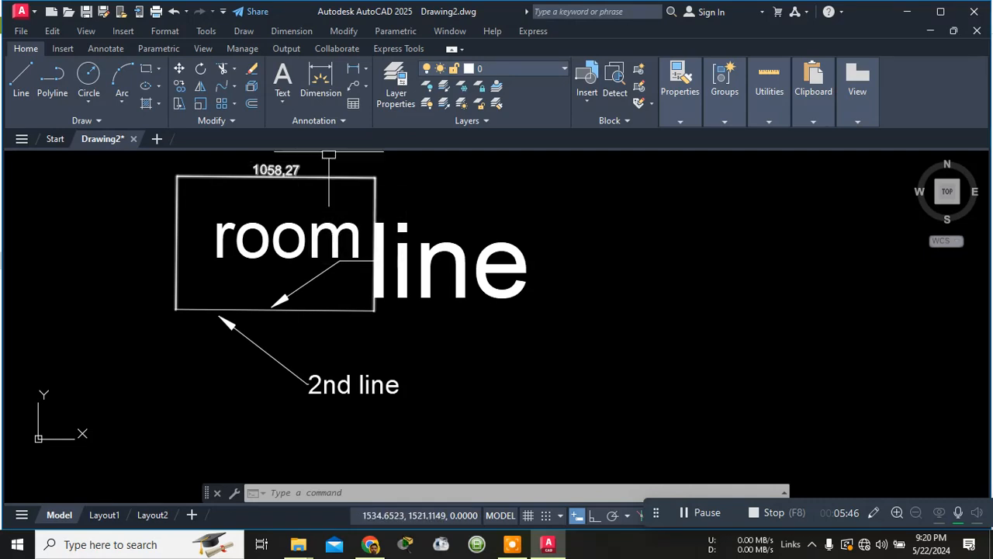
click(341, 121)
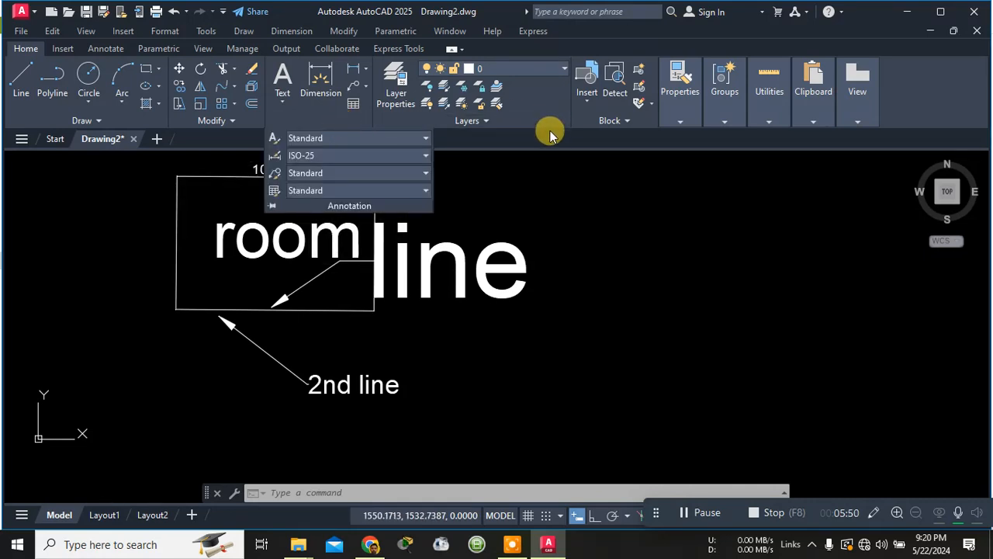
click(563, 70)
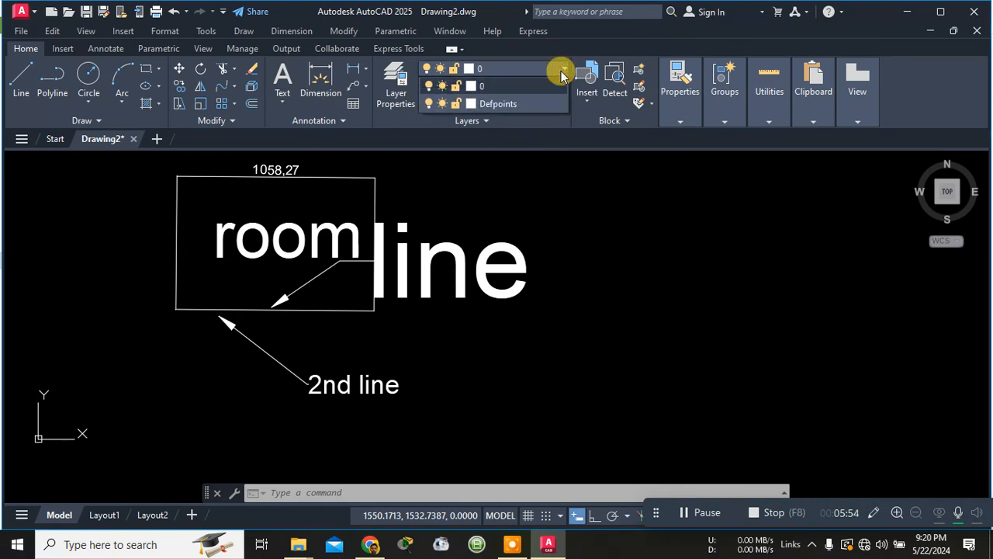
click(561, 71)
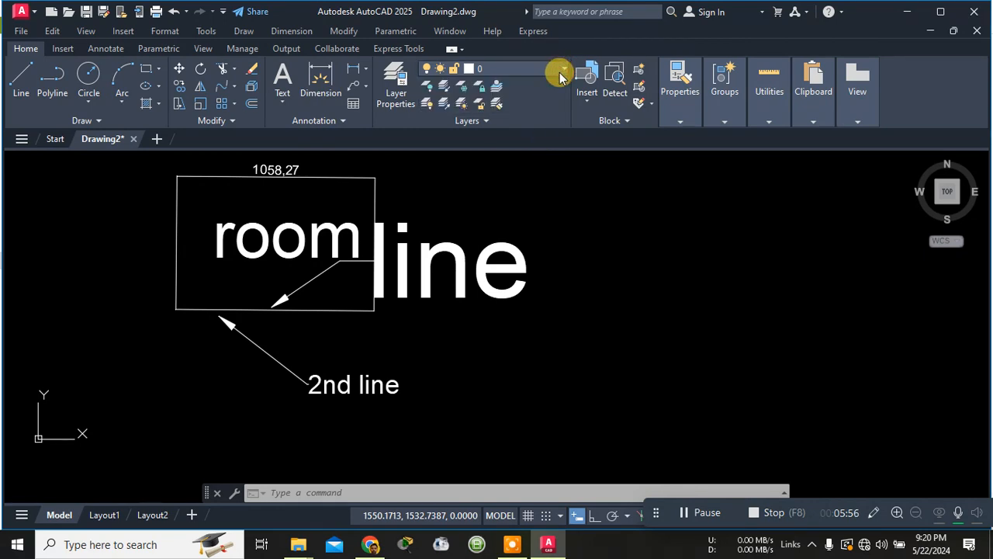
Open the layer properties manager, enlarge it and create six new layers.
click(396, 86)
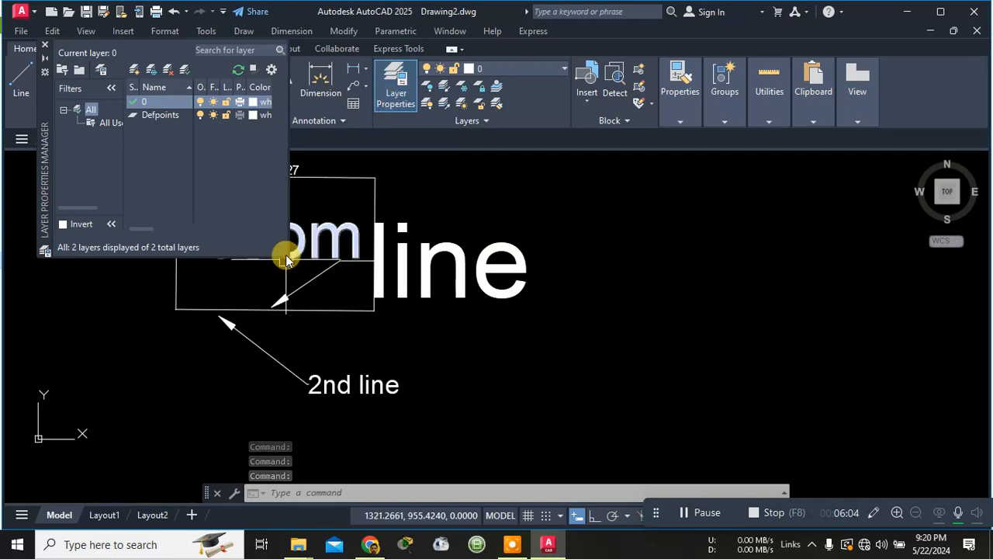
drag(285, 252, 584, 464)
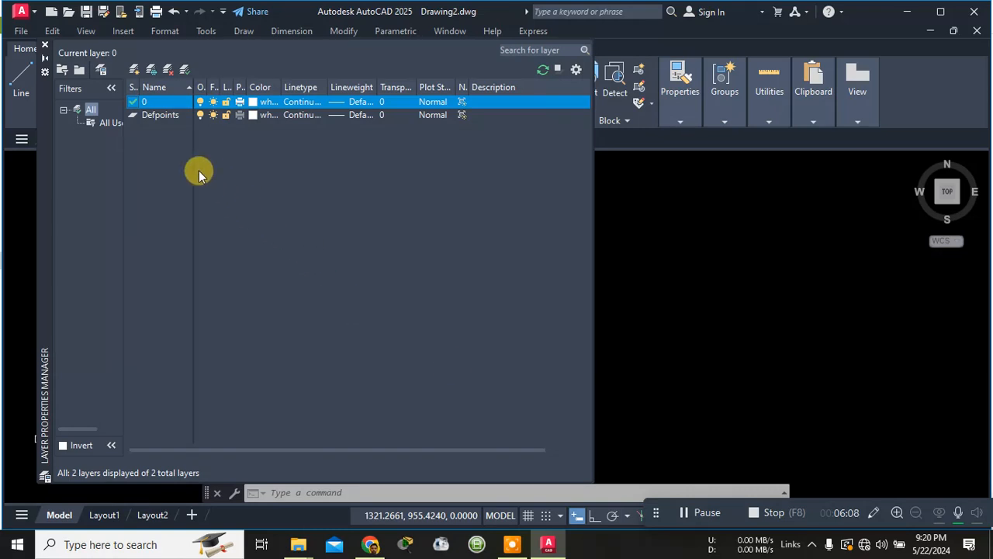
click(134, 74)
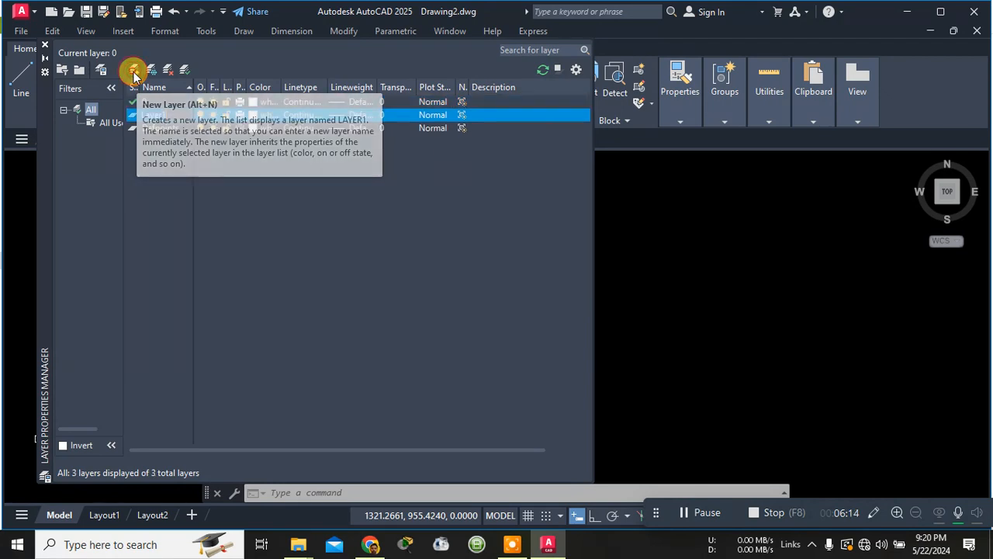
click(134, 73)
click(133, 73)
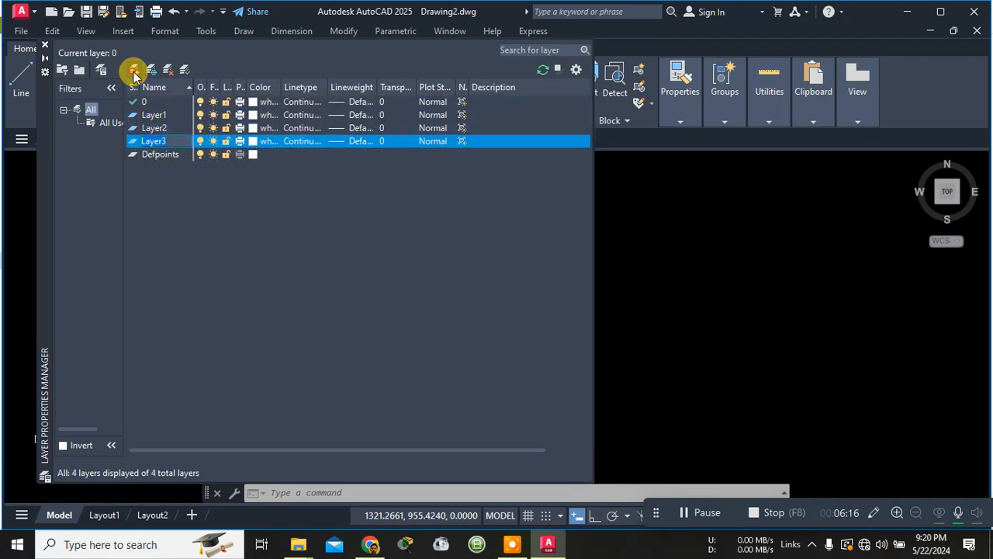
click(134, 74)
click(133, 74)
click(133, 74)
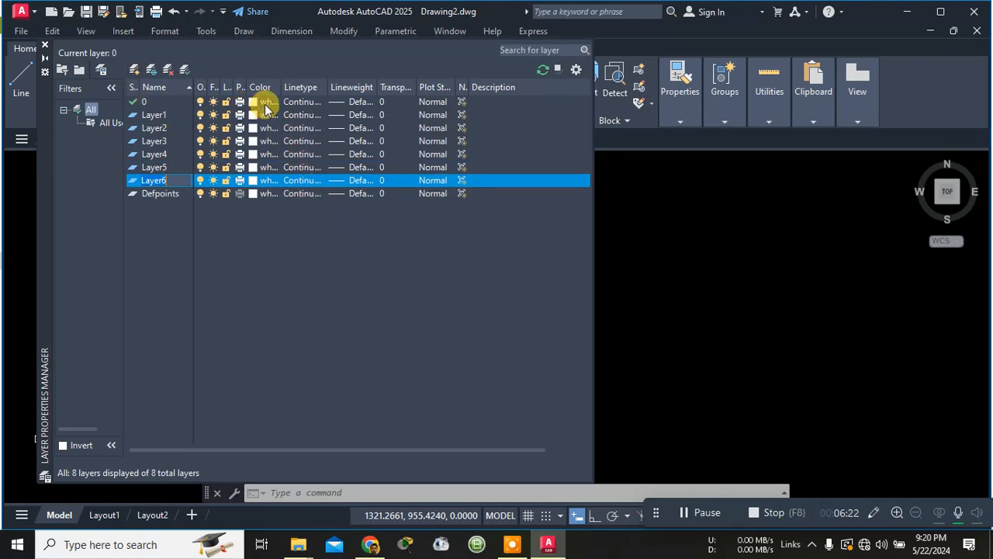
Make Layer1 the current layer, rename it door and set its color to index 160 blue.
click(154, 116)
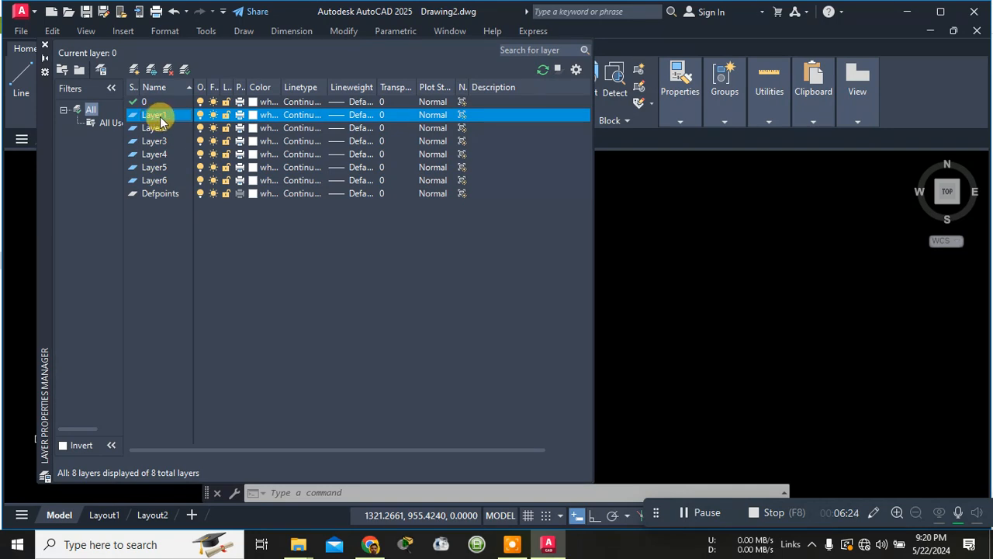
click(171, 116)
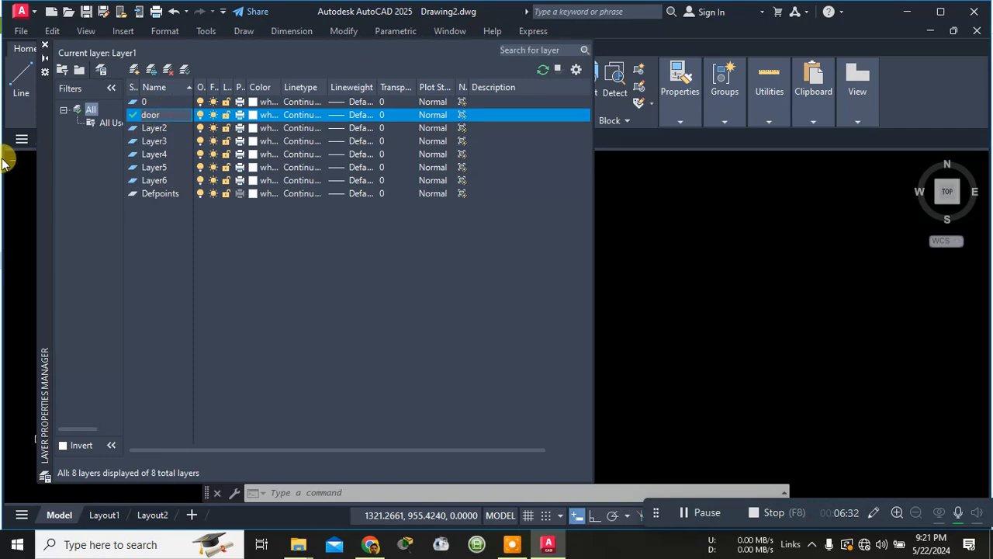
click(213, 115)
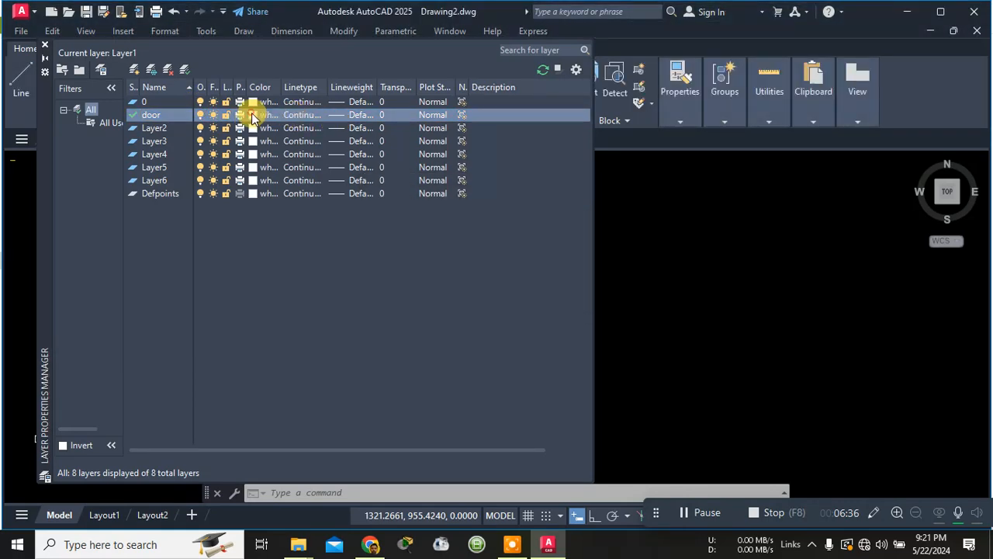
click(252, 115)
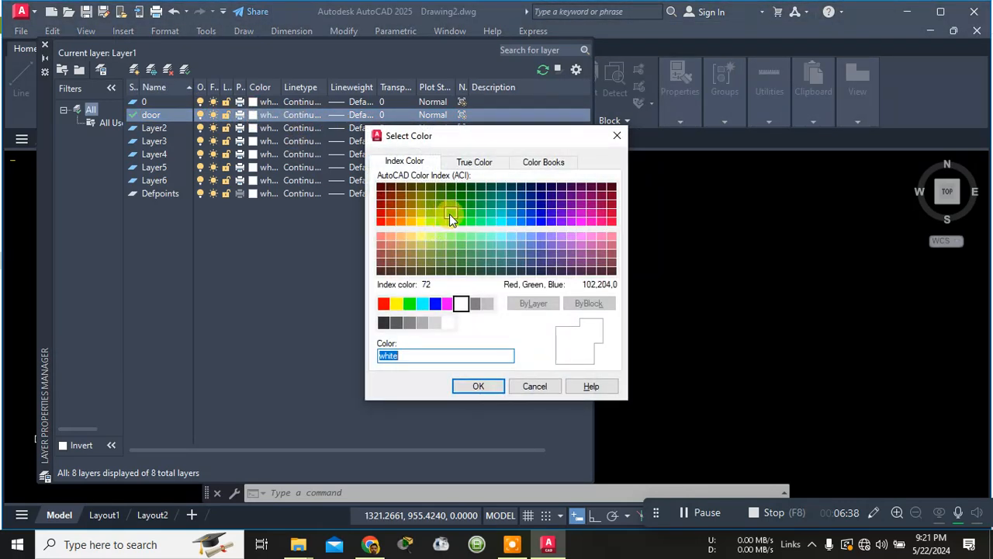
click(537, 221)
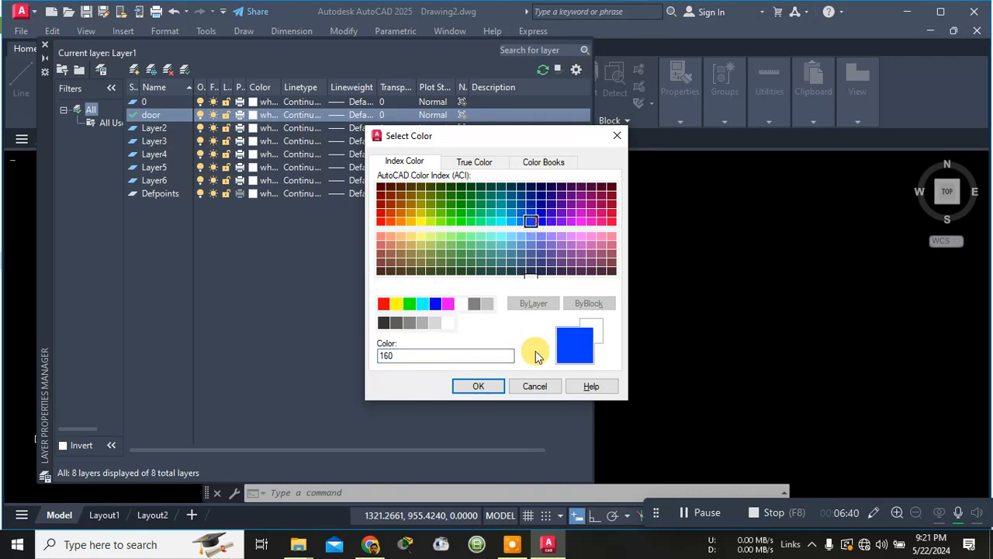
click(481, 385)
Make Layer2 the current layer, rename it window and set its color to index 240 red.
click(165, 130)
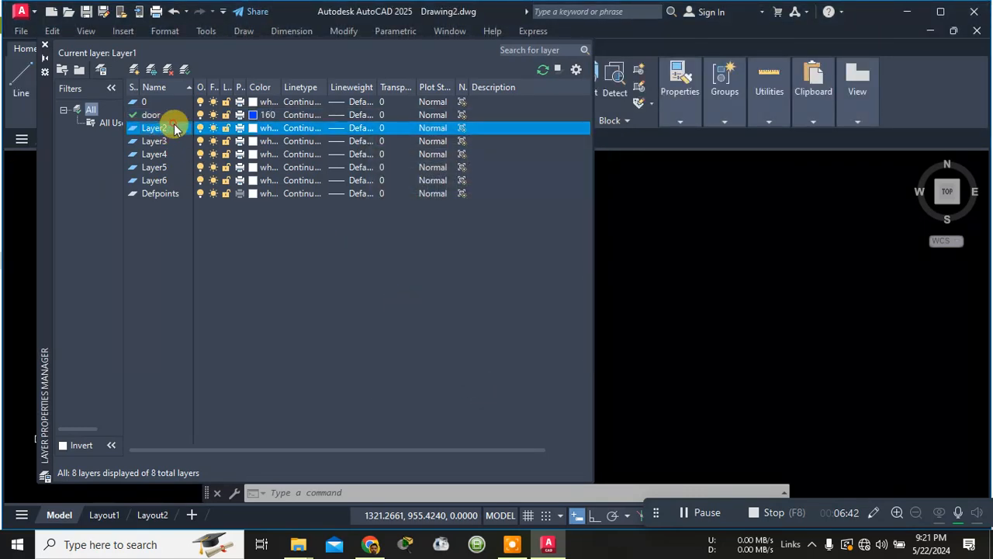
double_click(174, 128)
click(261, 128)
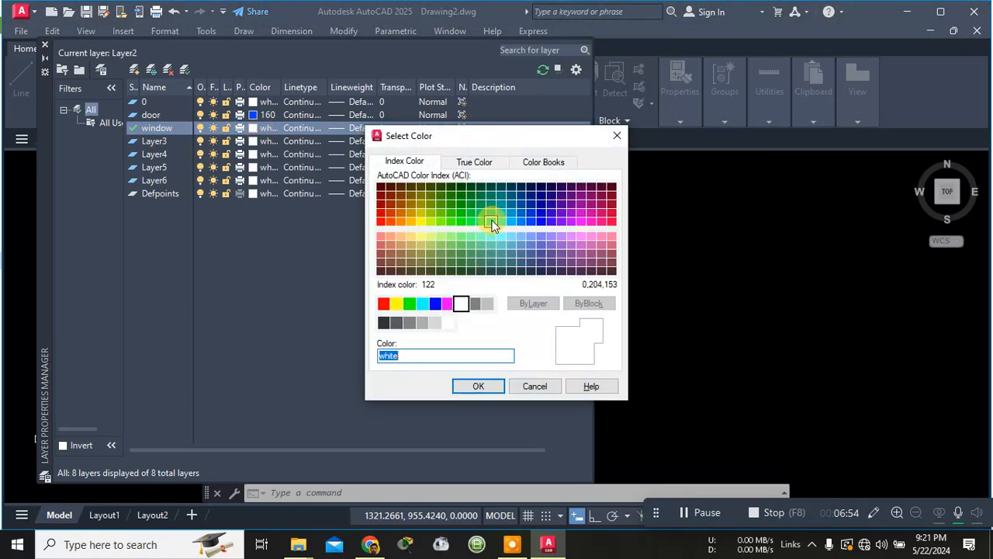
click(610, 223)
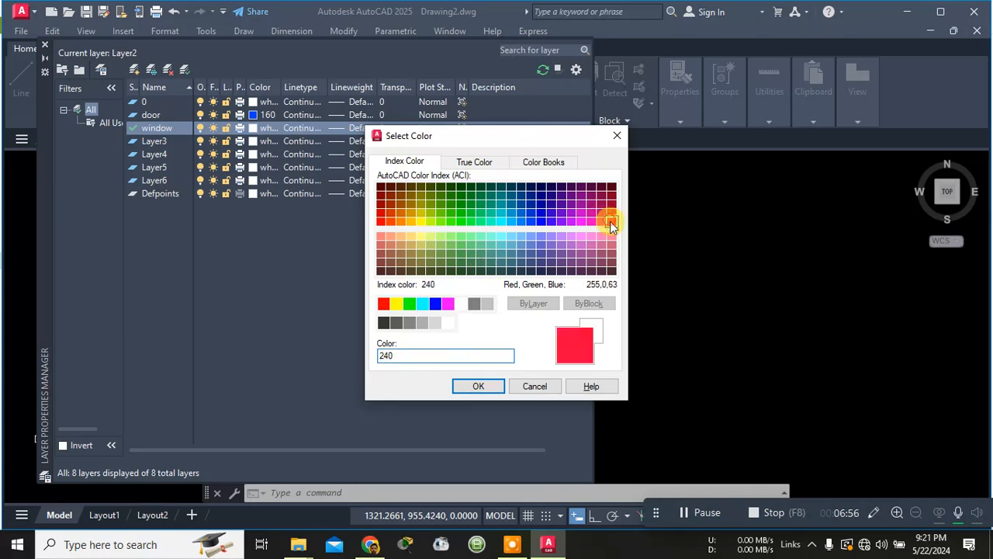
click(478, 384)
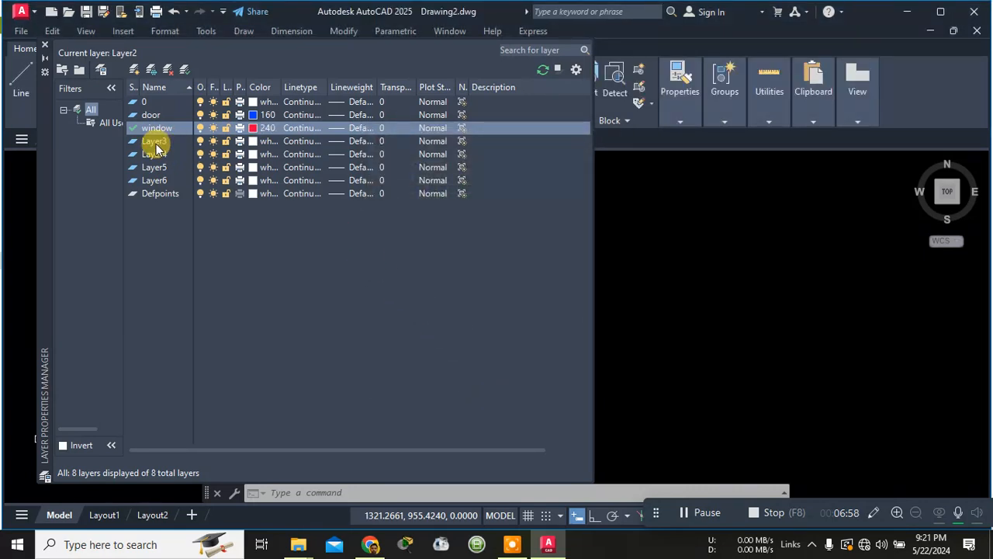
Make Layer3 current, rename it ventilations, set its color to index 76 green, and close the layer manager.
click(155, 143)
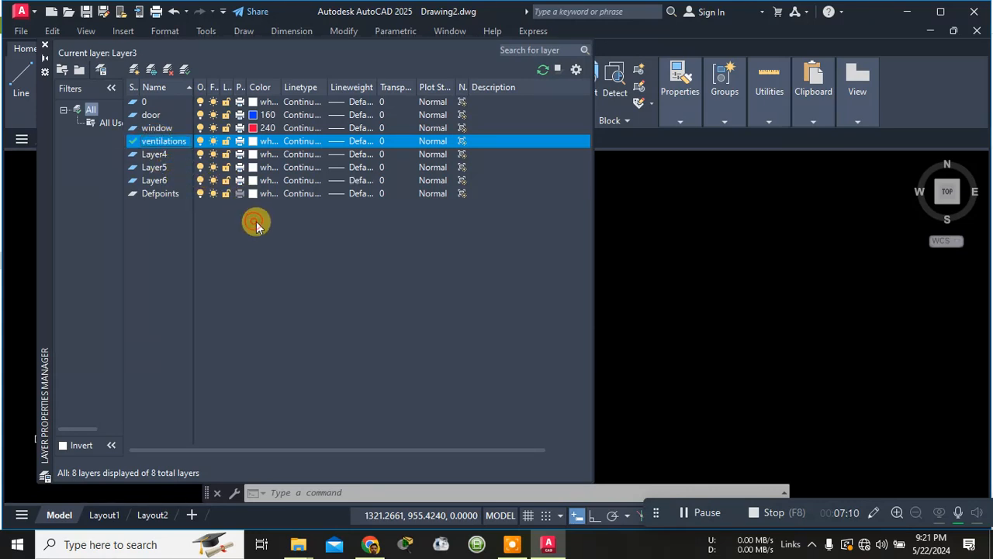
click(267, 146)
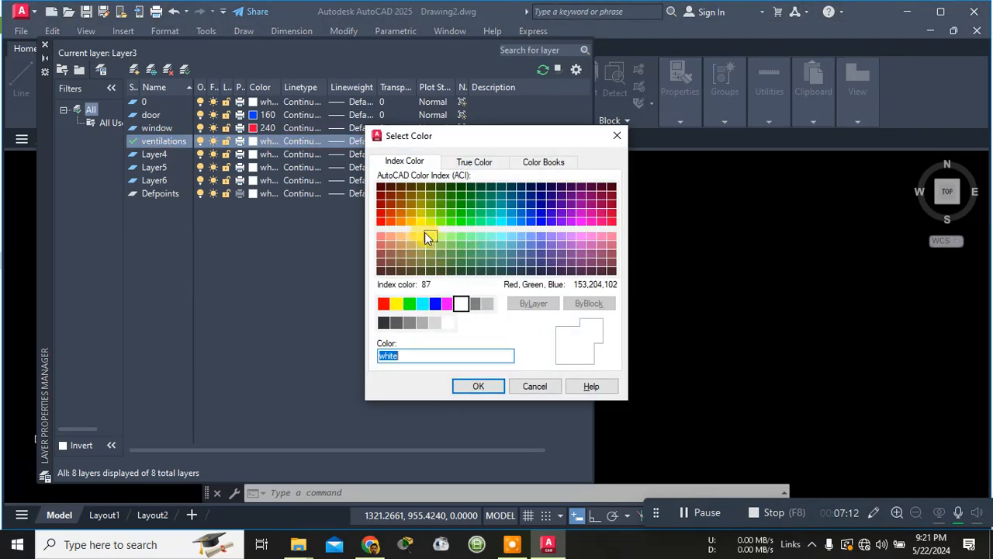
click(444, 195)
click(488, 385)
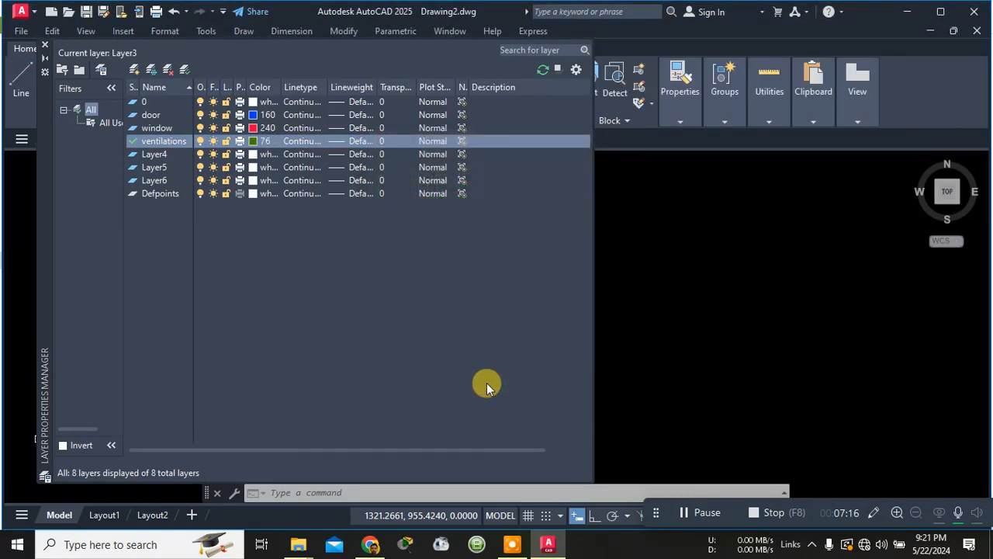
click(46, 48)
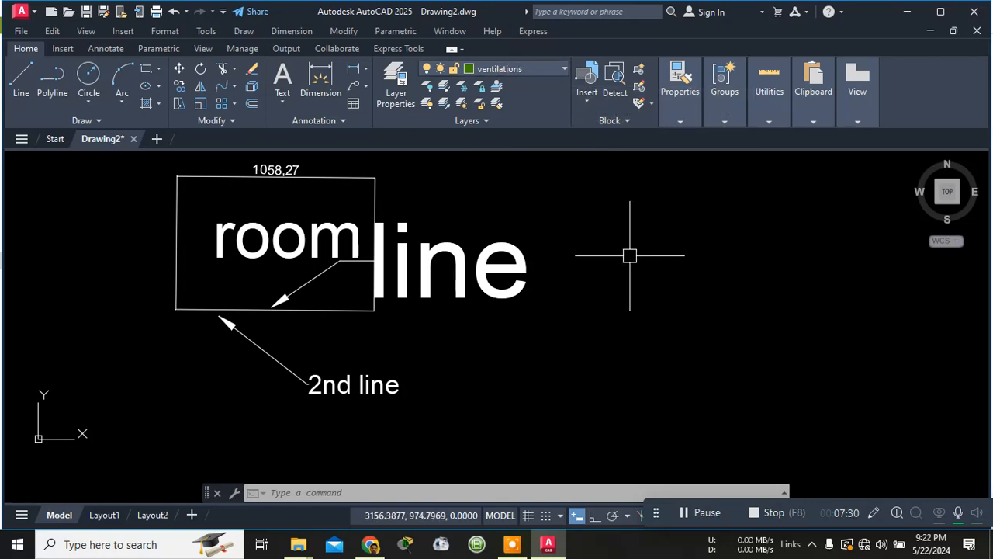
Draw four connected line segments on the ventilations layer beside the "line" text, ending the last one on the first segment.
text(l)
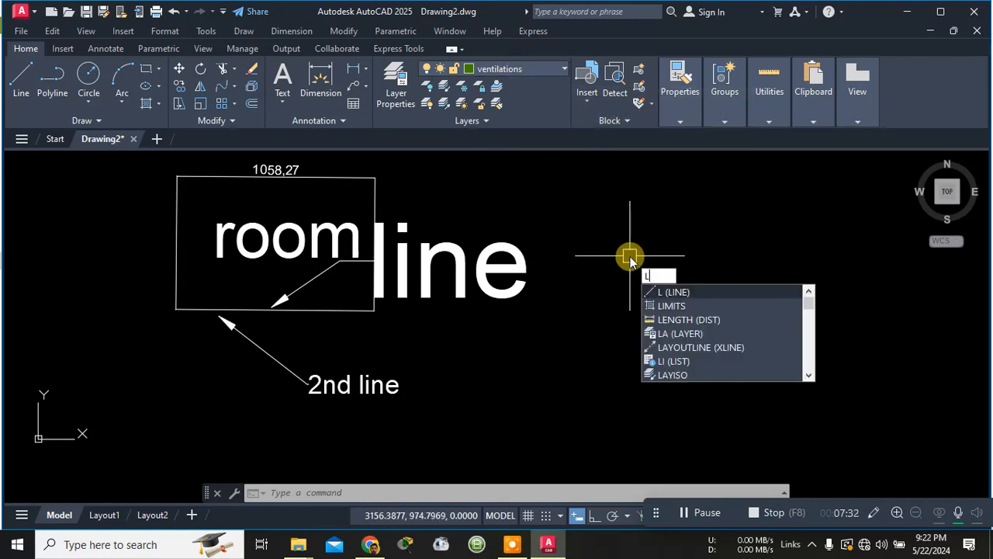
key(Return)
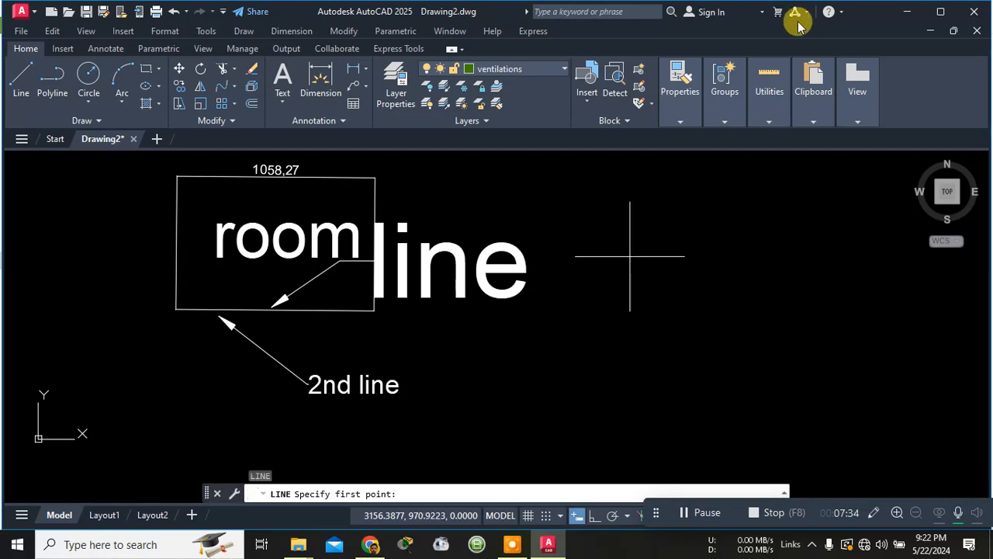
click(585, 224)
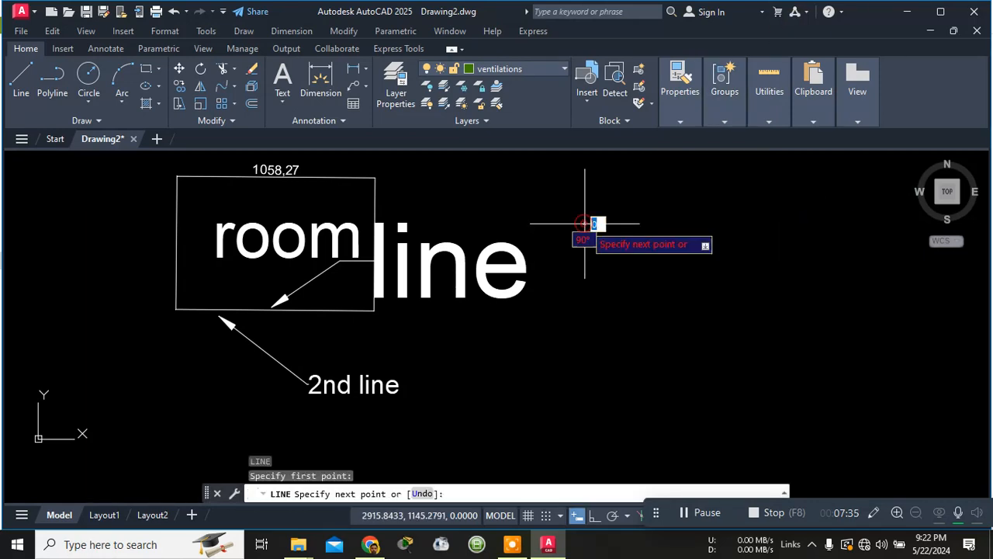
click(757, 225)
click(763, 277)
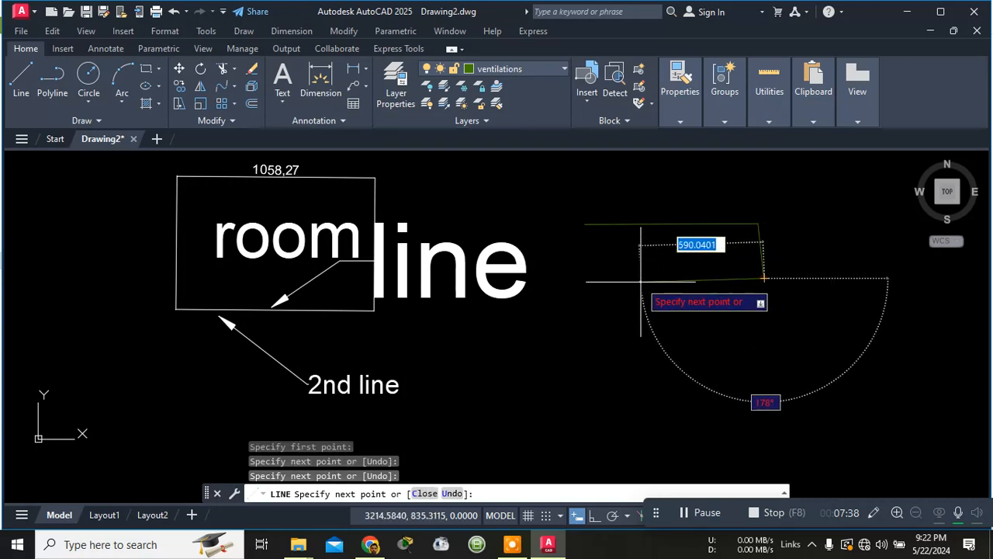
click(636, 281)
click(605, 223)
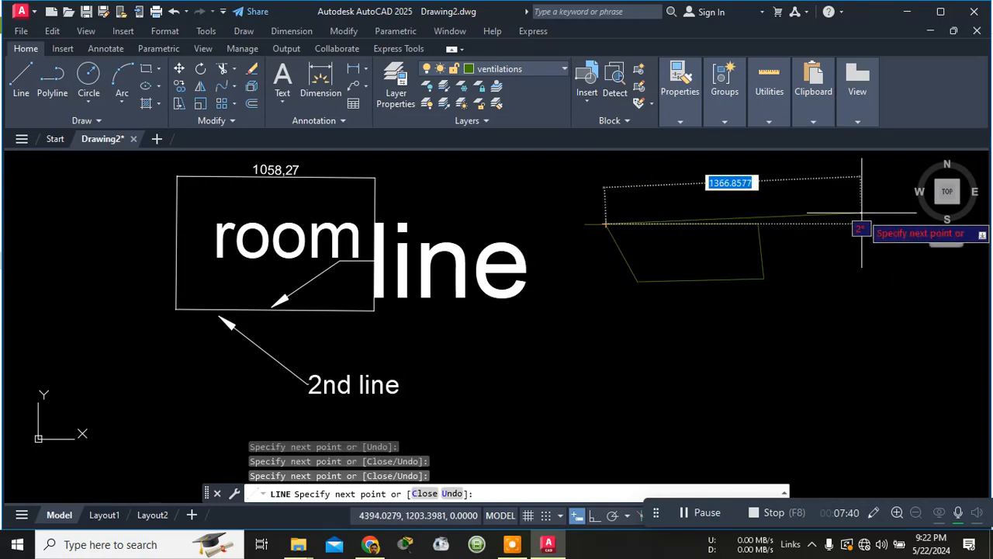
key(Escape)
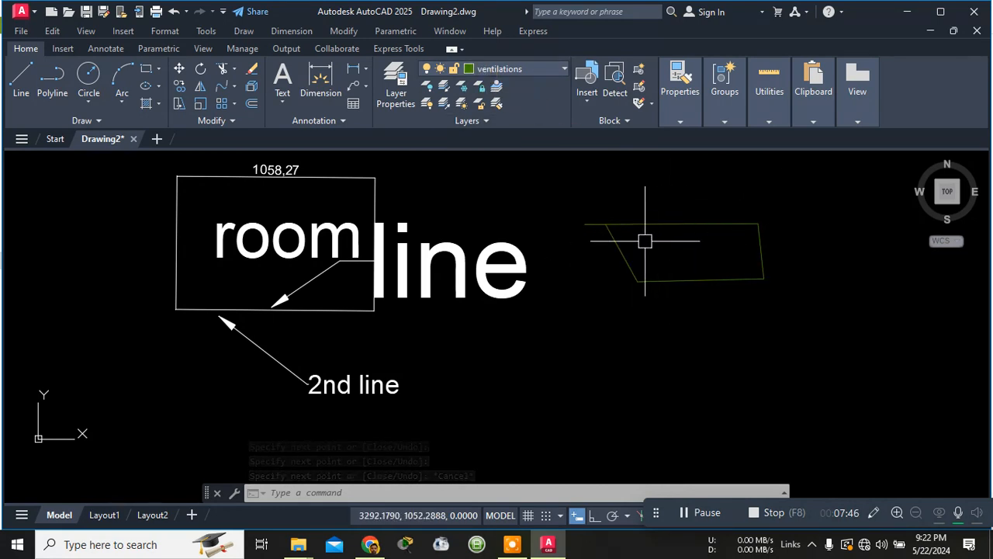
Make the door layer current and draw four connected line segments on it, forming a rough box below the ventilations outline.
click(551, 72)
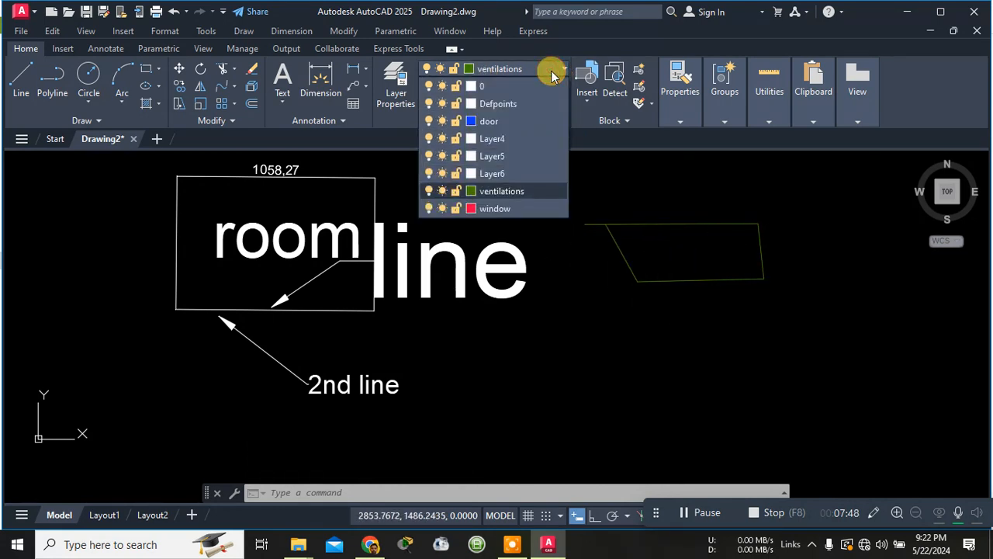
click(492, 122)
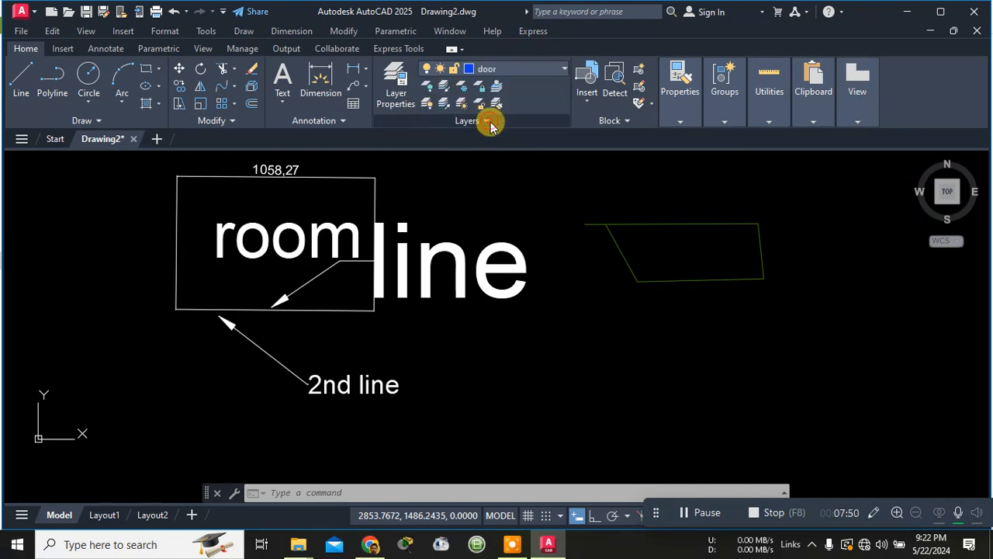
click(562, 362)
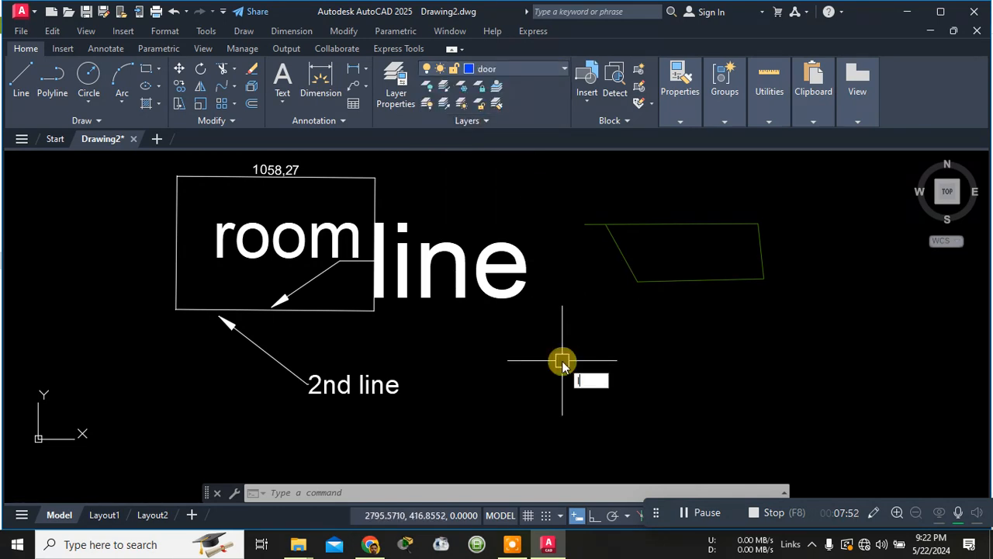
text(l)
key(Return)
click(531, 343)
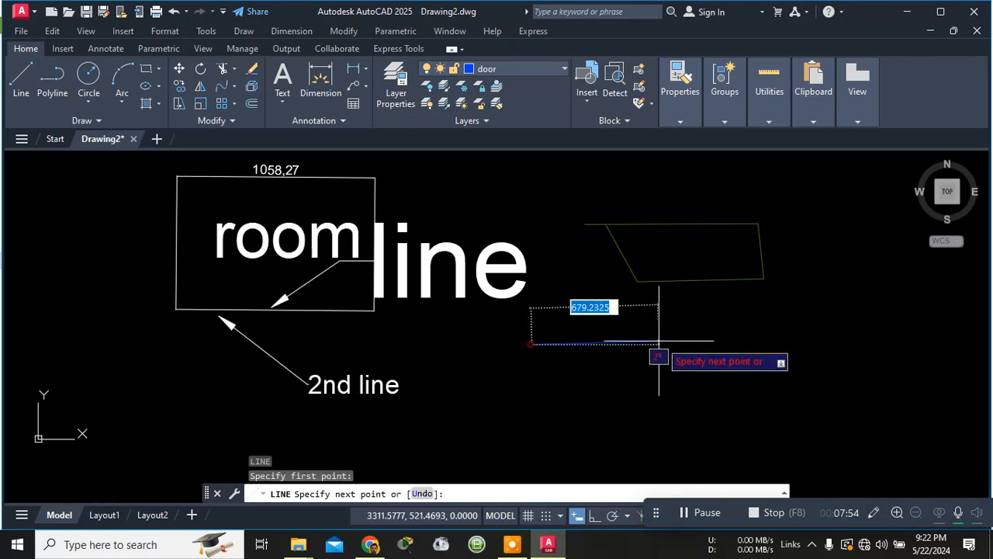
click(725, 340)
click(742, 408)
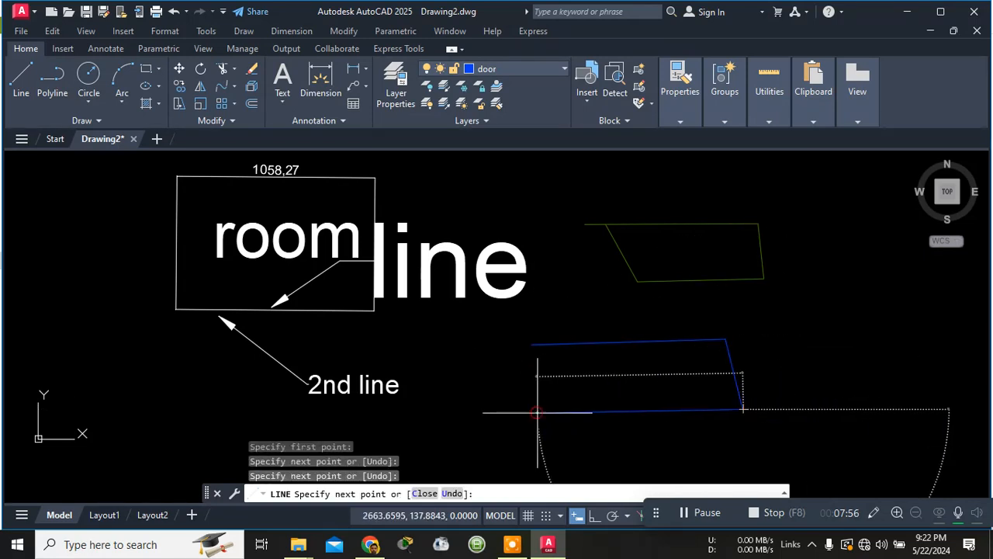
click(537, 412)
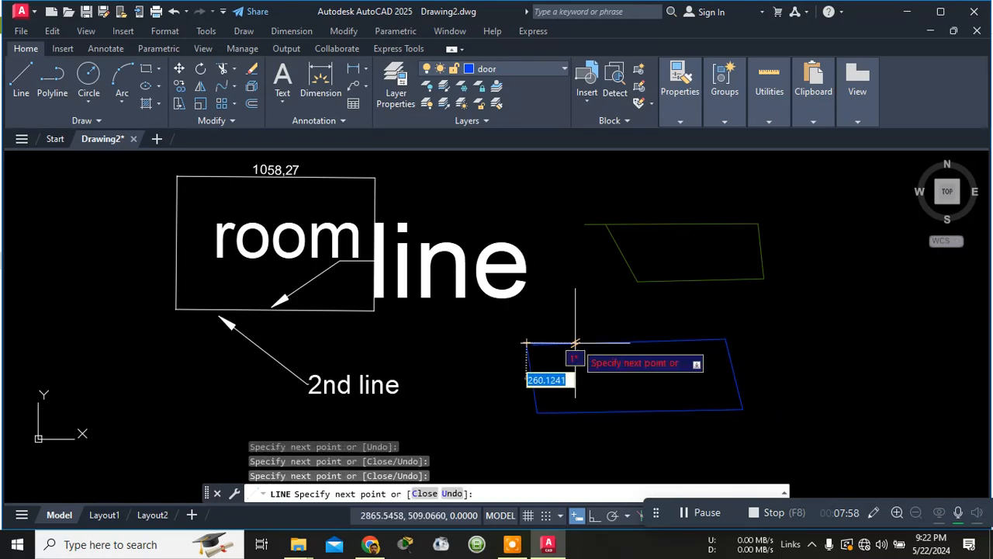
click(529, 343)
key(Escape)
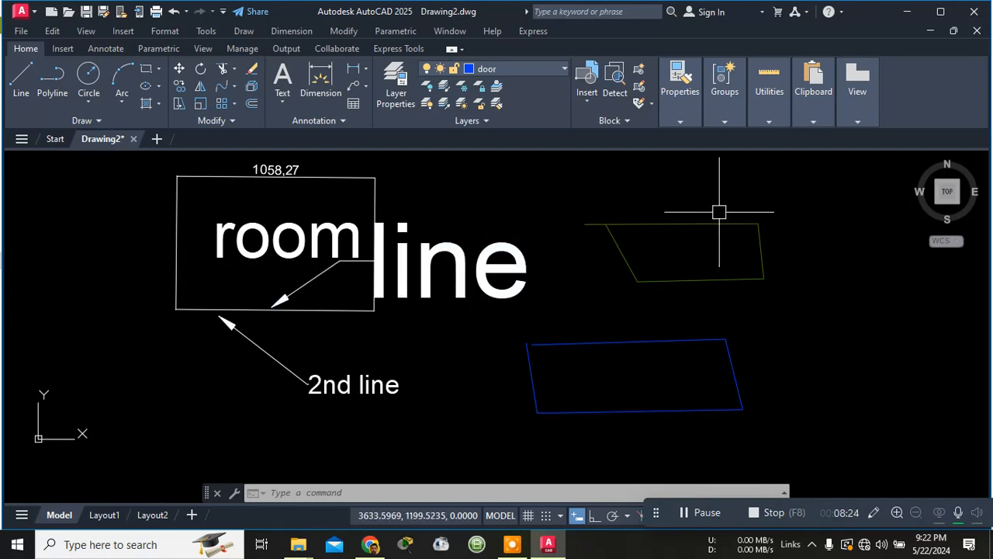
scroll(719, 211, up, 6)
scroll(664, 240, down, 3)
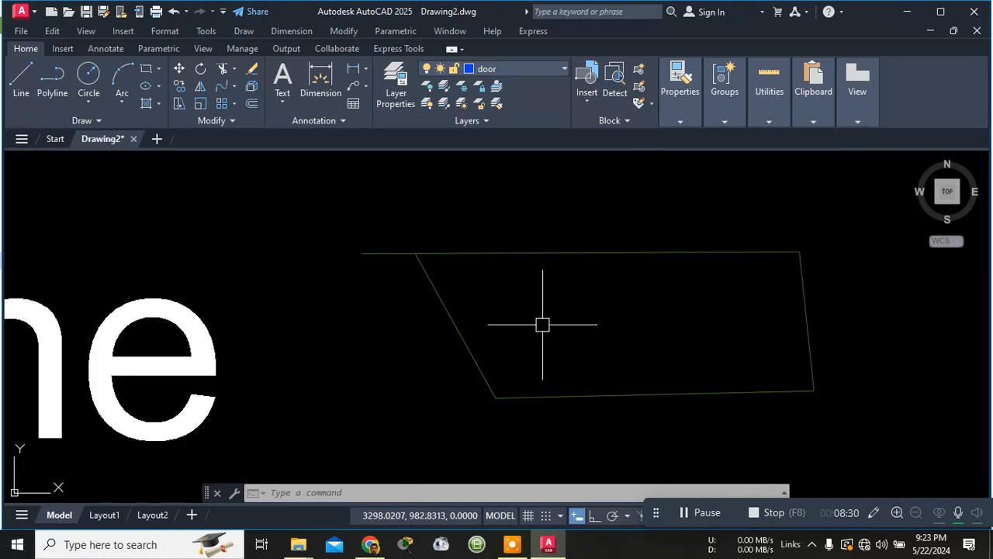
click(613, 252)
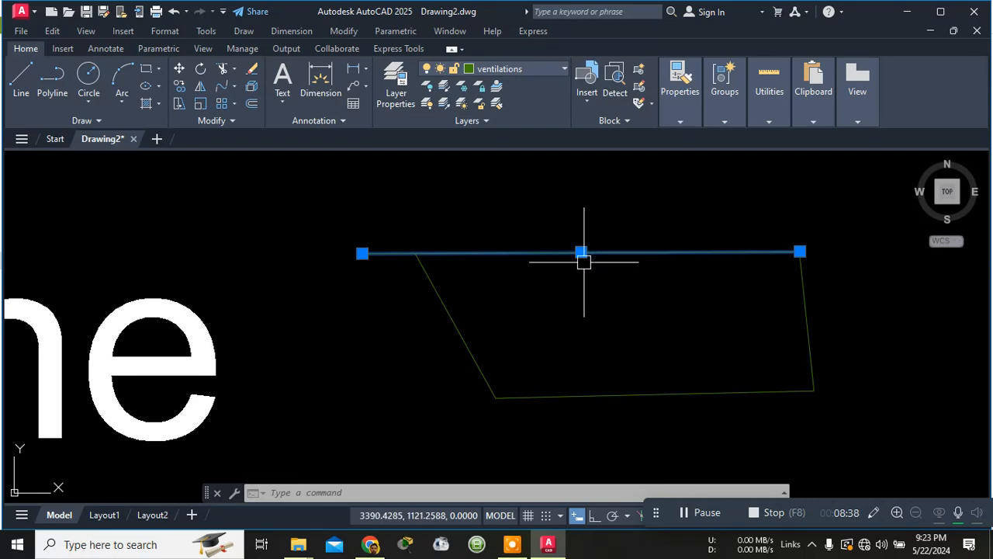
click(69, 49)
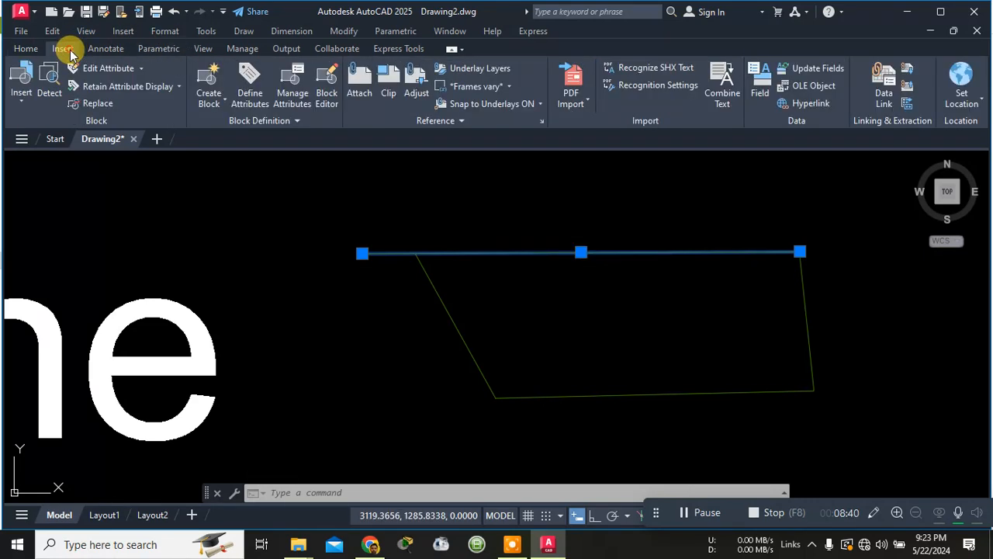
click(85, 49)
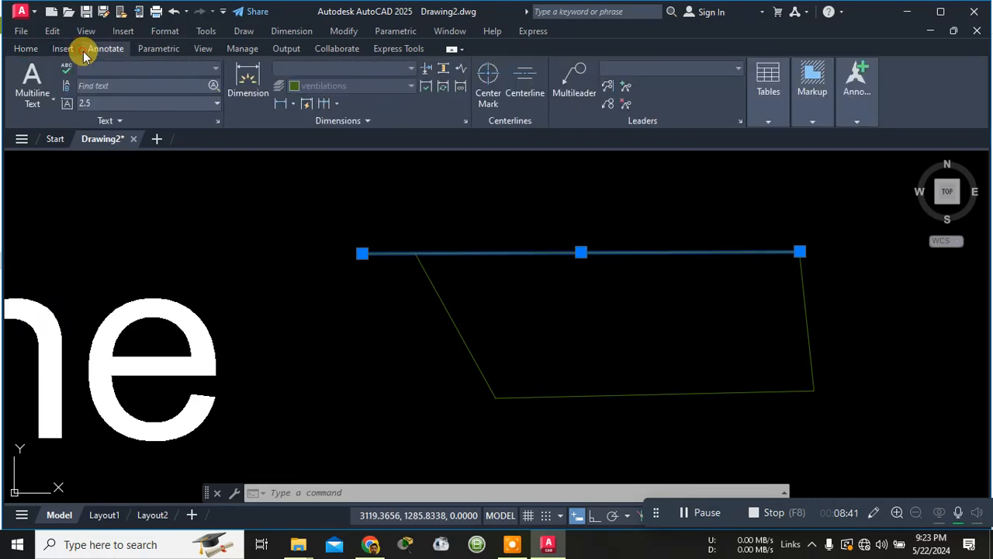
click(140, 49)
click(203, 50)
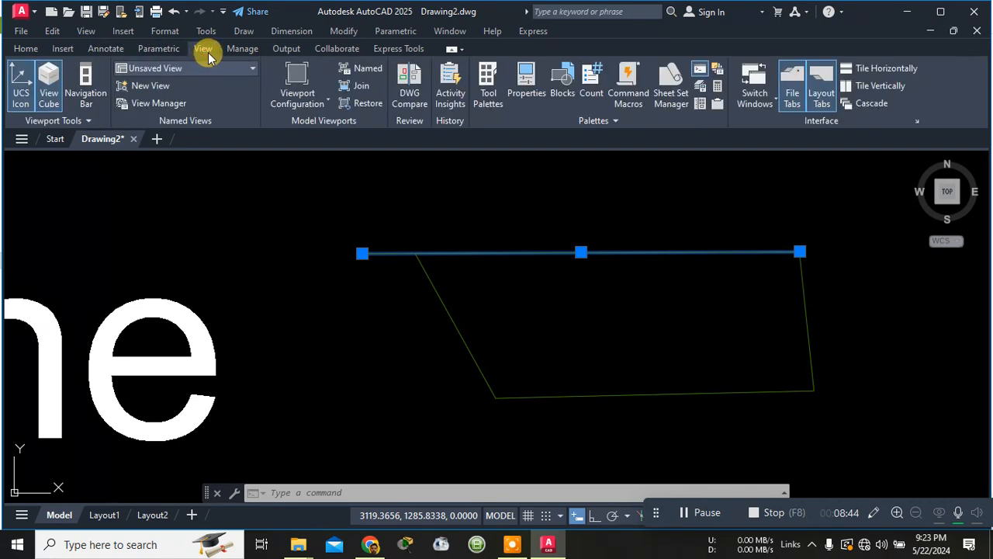
click(247, 49)
click(283, 51)
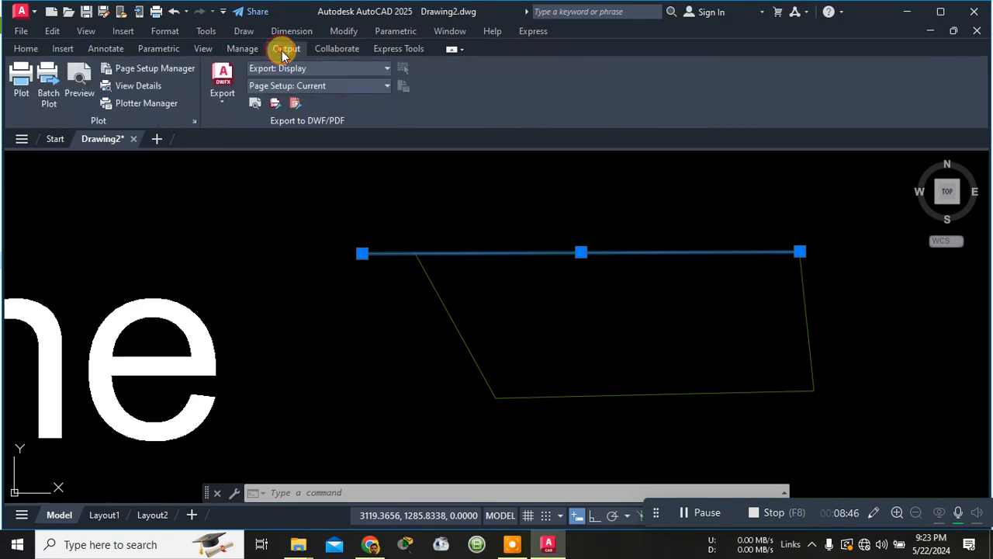
click(330, 49)
click(405, 50)
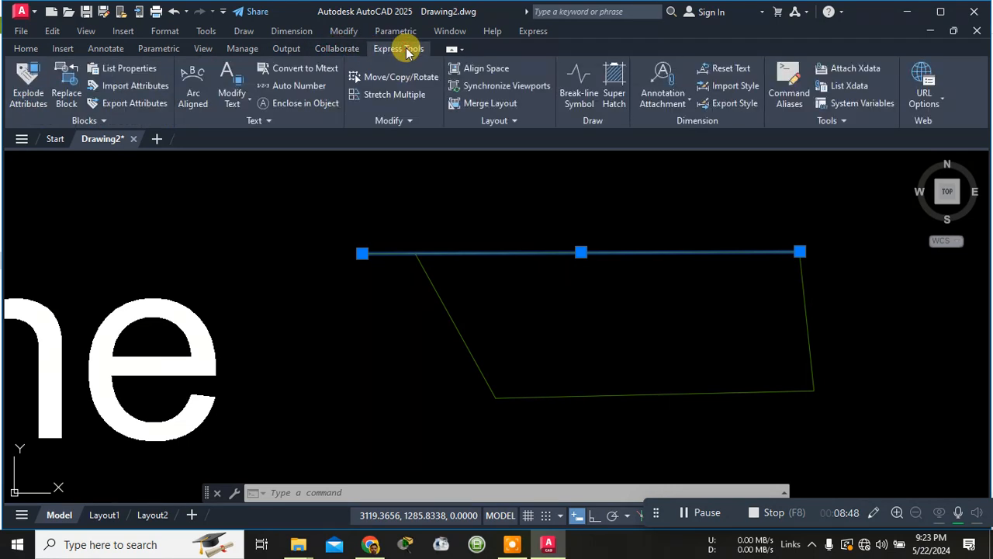
click(31, 49)
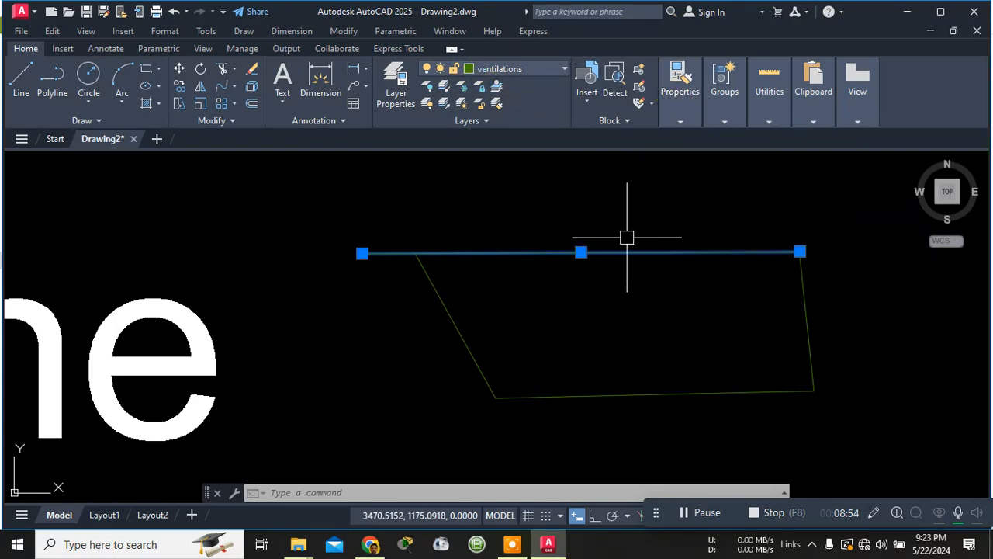
Review the lineweight choices and the linetypes available for the upper line of the ventilations outline.
mouse_move(684, 116)
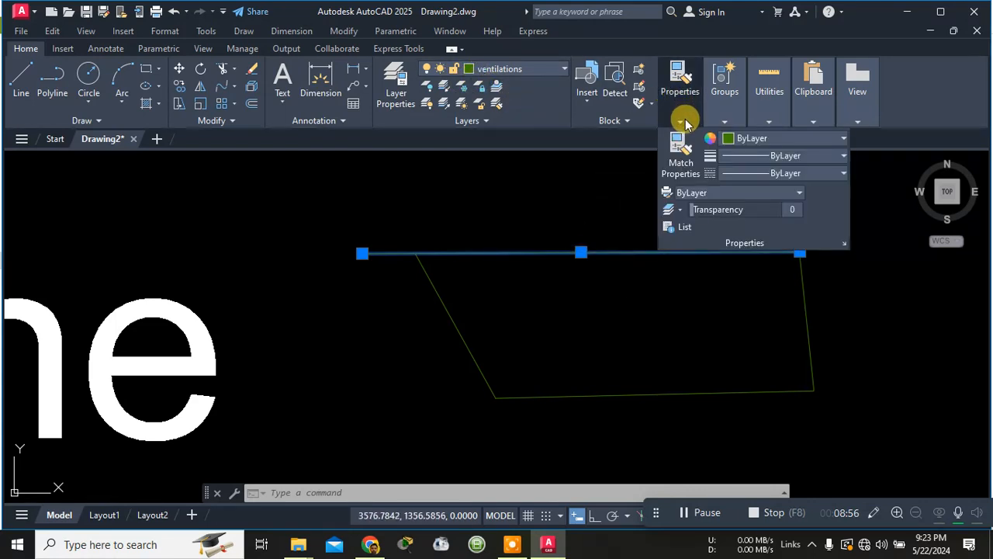
click(750, 157)
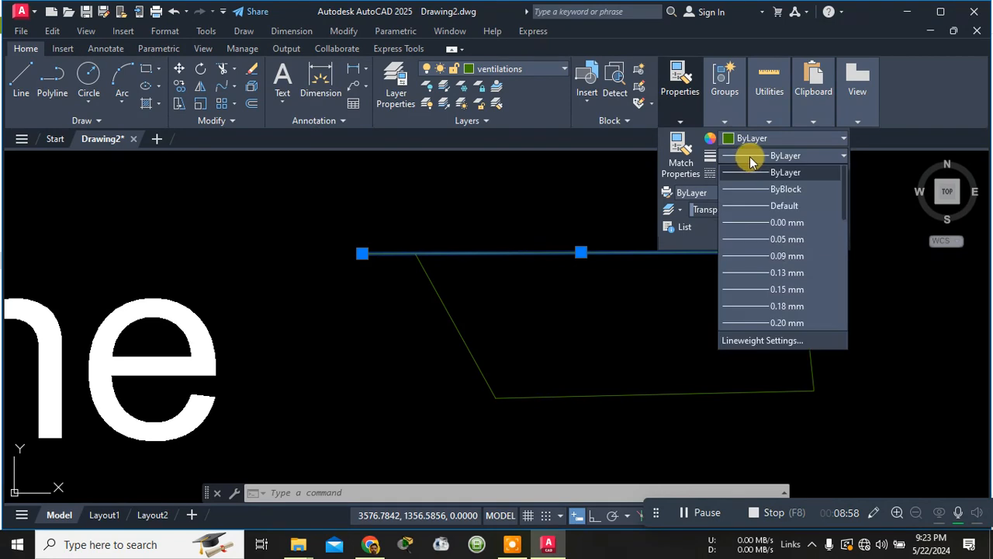
click(686, 125)
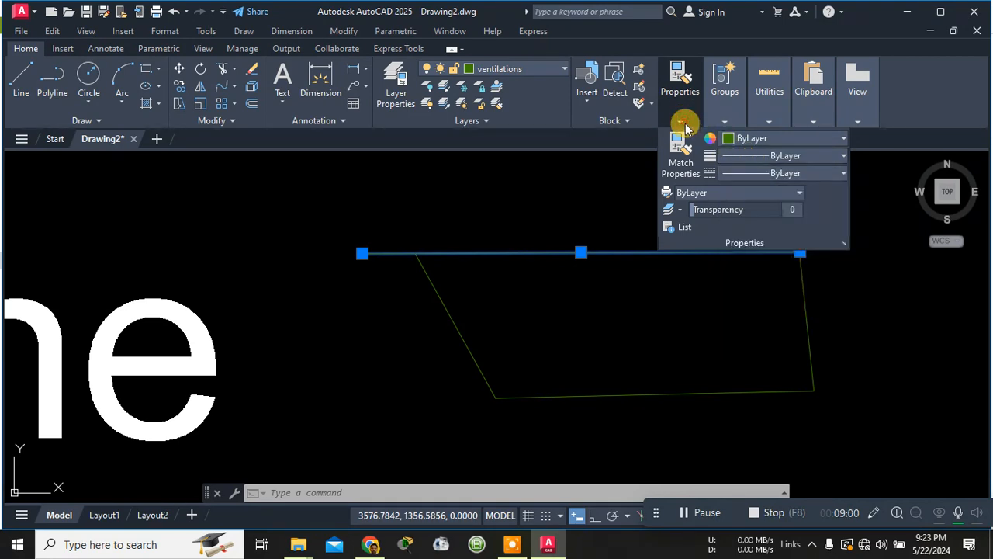
click(782, 157)
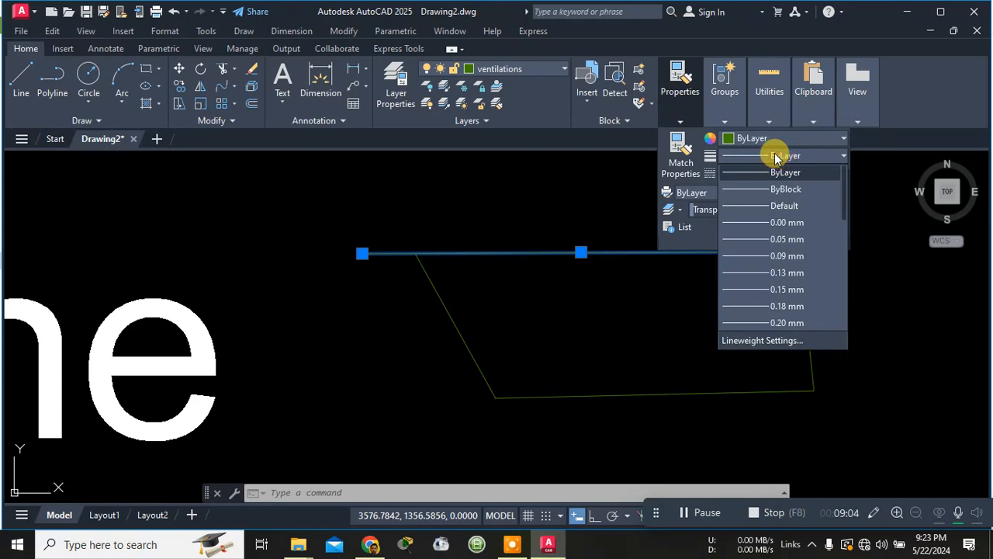
scroll(760, 264, down, 3)
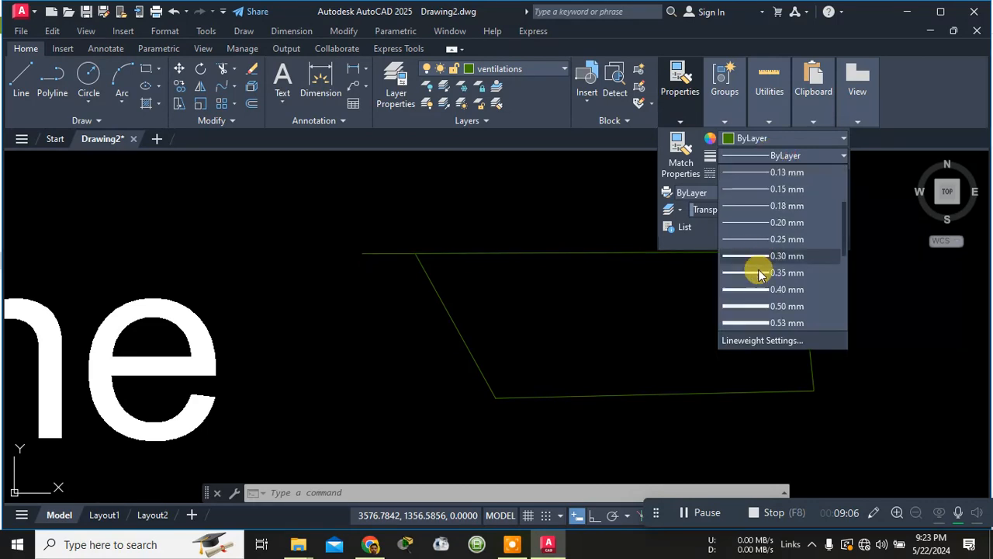
scroll(760, 264, up, 3)
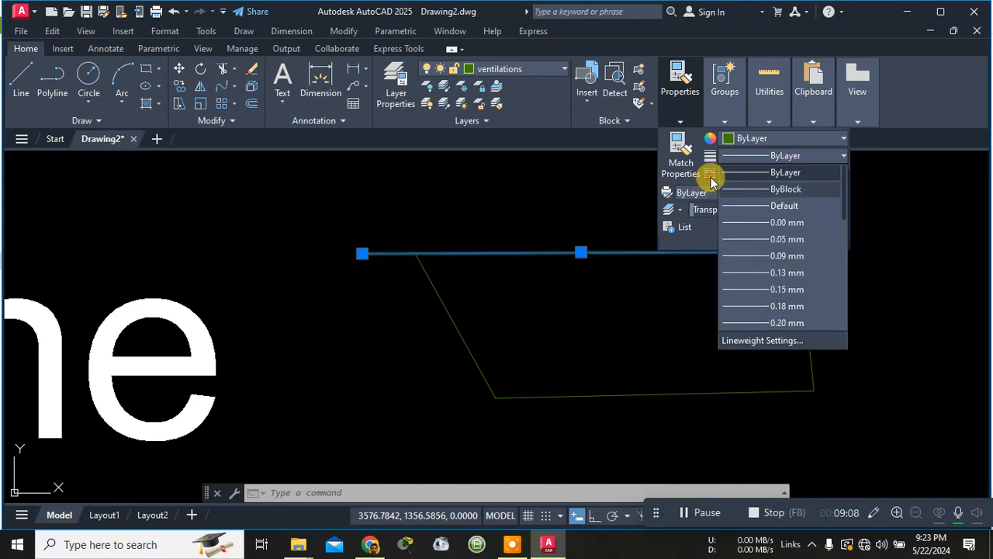
click(743, 173)
click(743, 173)
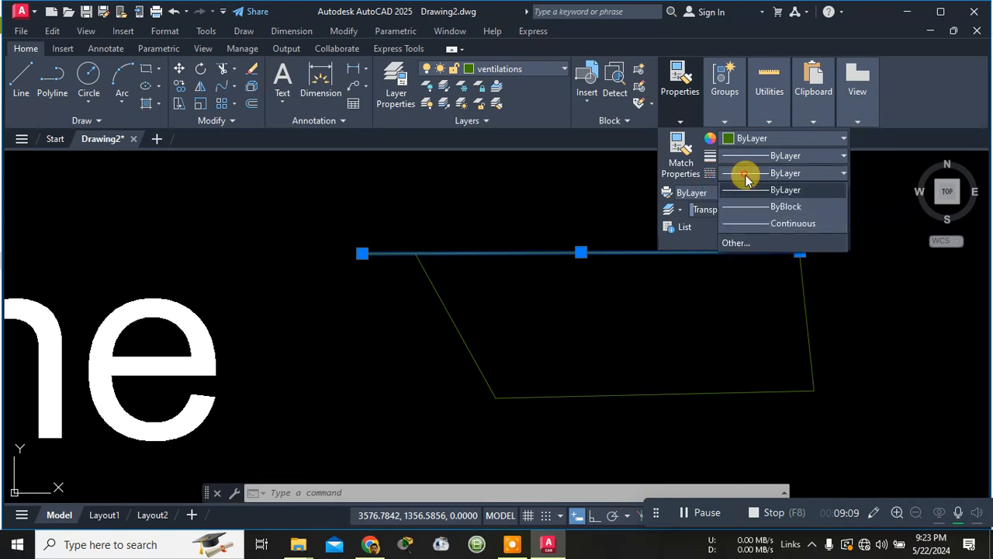
click(756, 241)
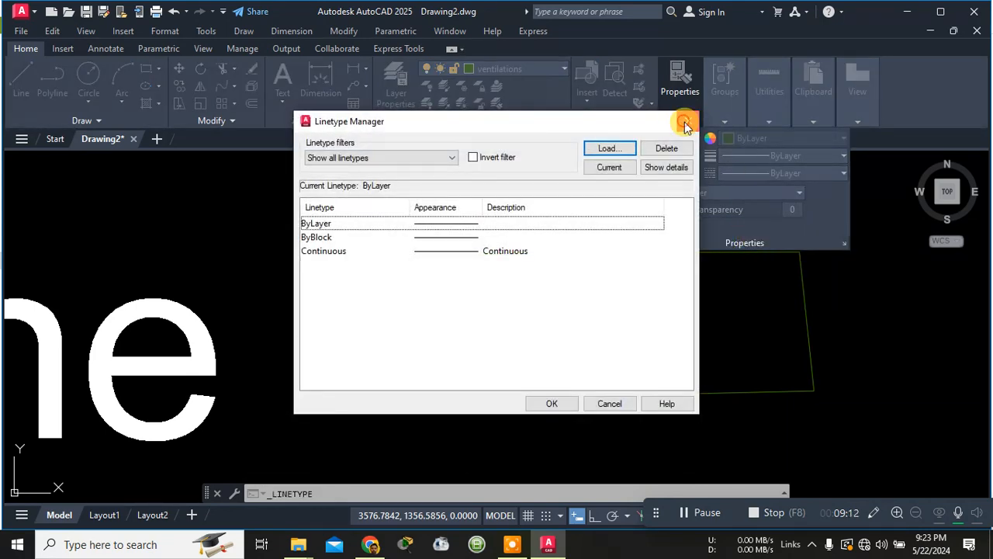
click(683, 123)
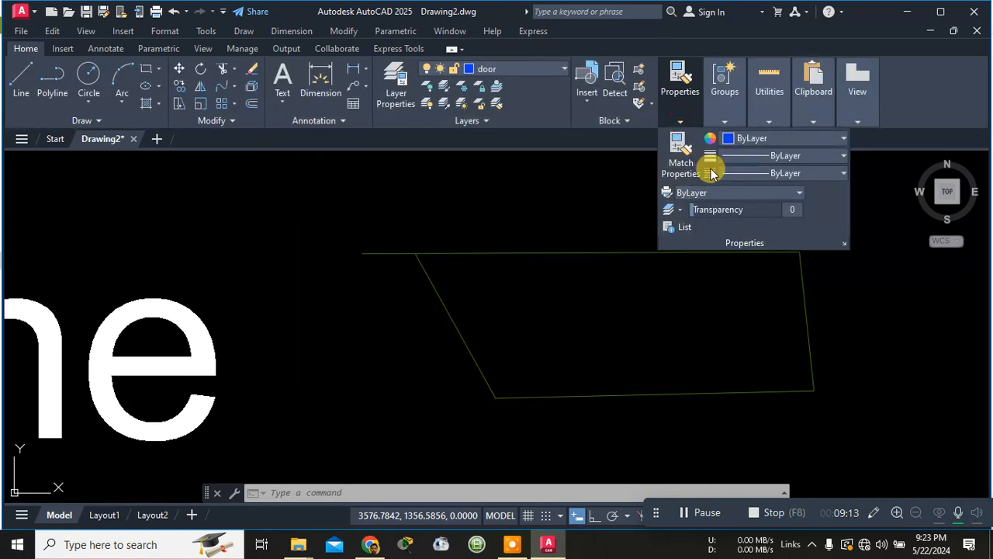
Load all available linetypes from acadiso.lin into the drawing with the Linetype Manager.
click(679, 125)
click(678, 124)
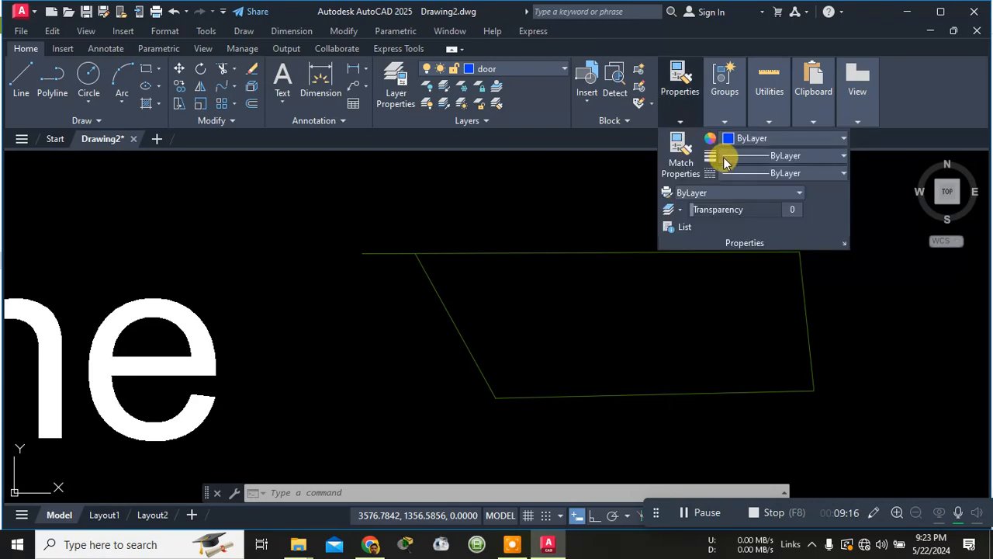
click(761, 175)
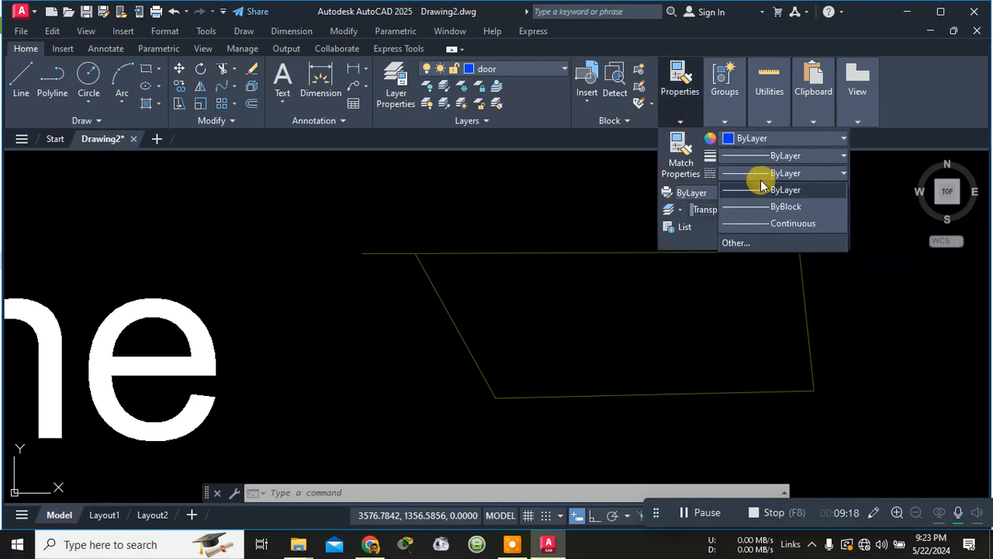
click(734, 243)
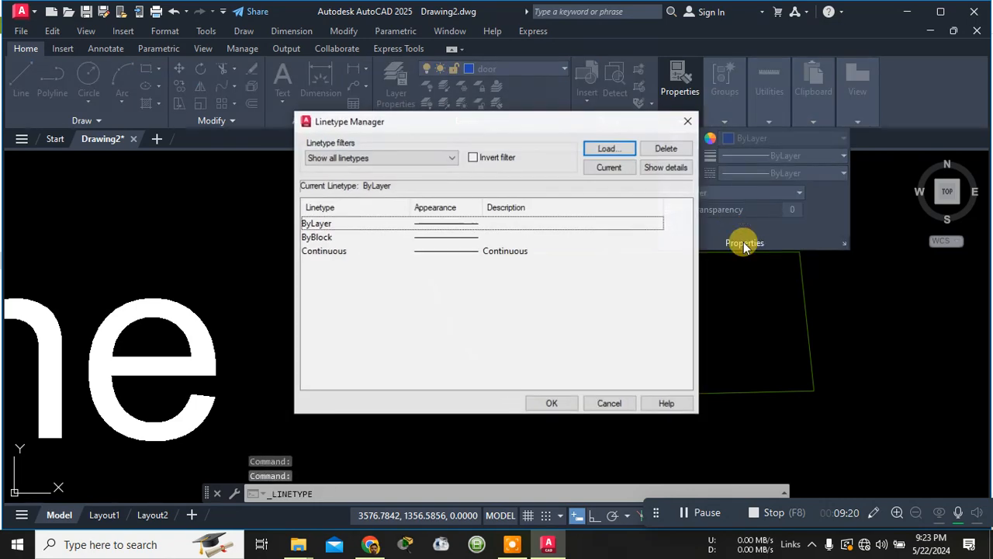
click(610, 148)
click(526, 273)
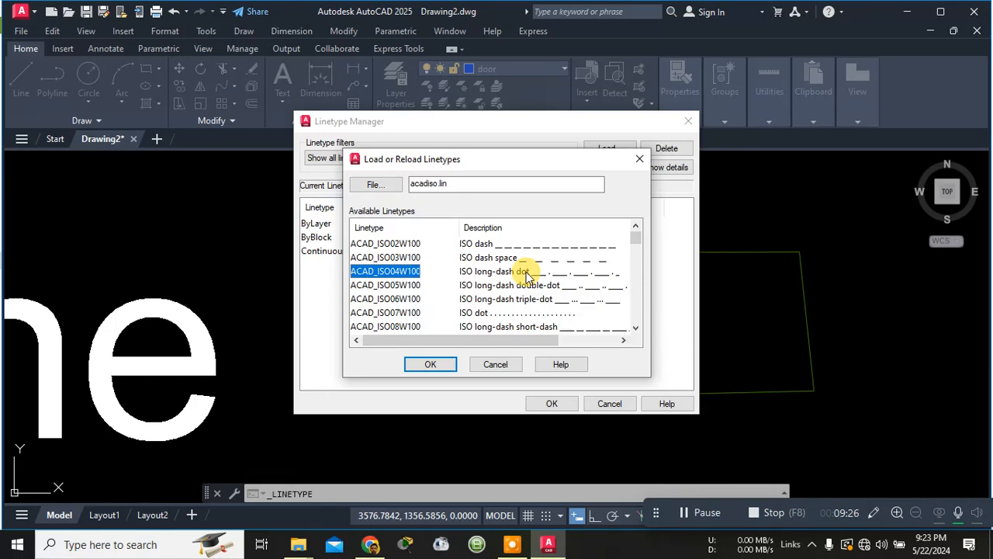
key(ctrl+a)
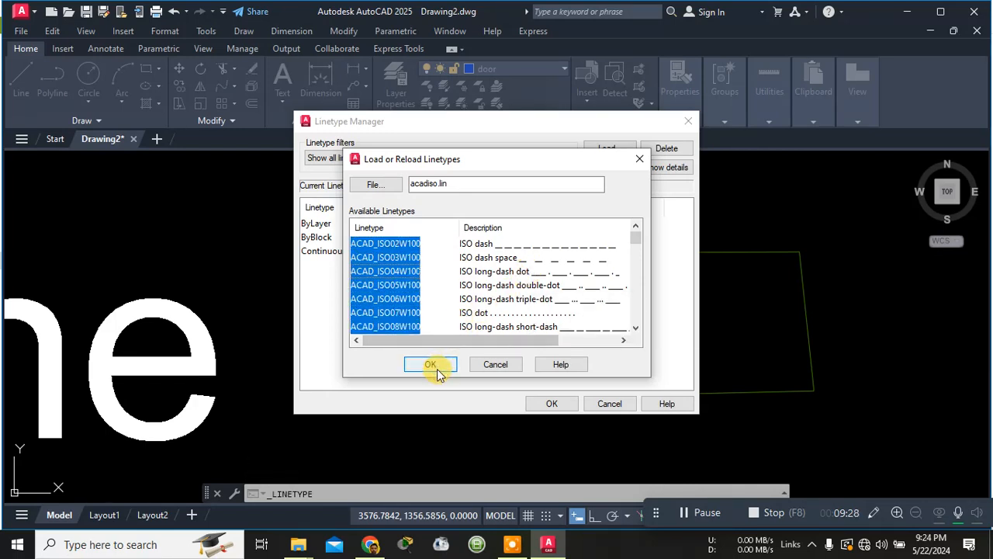
click(431, 365)
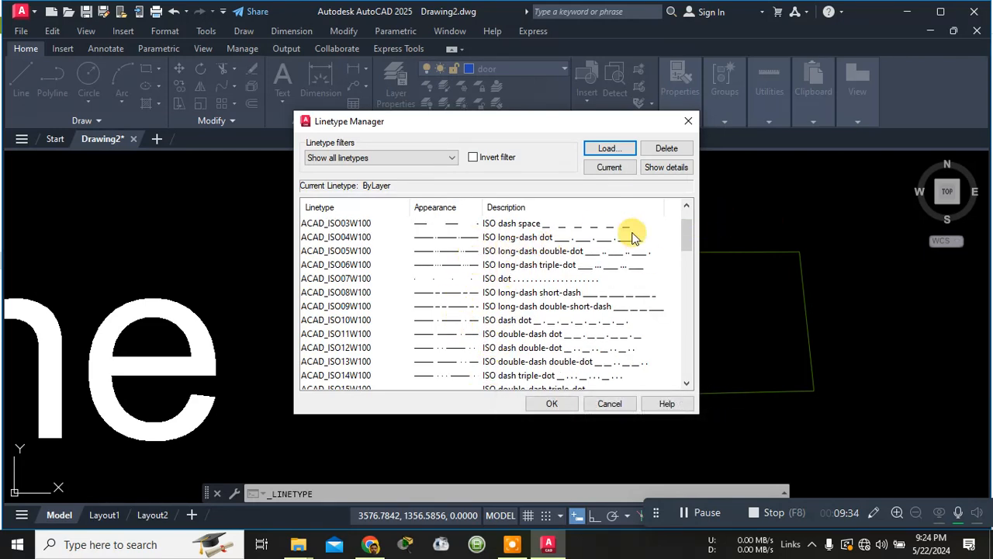
click(601, 308)
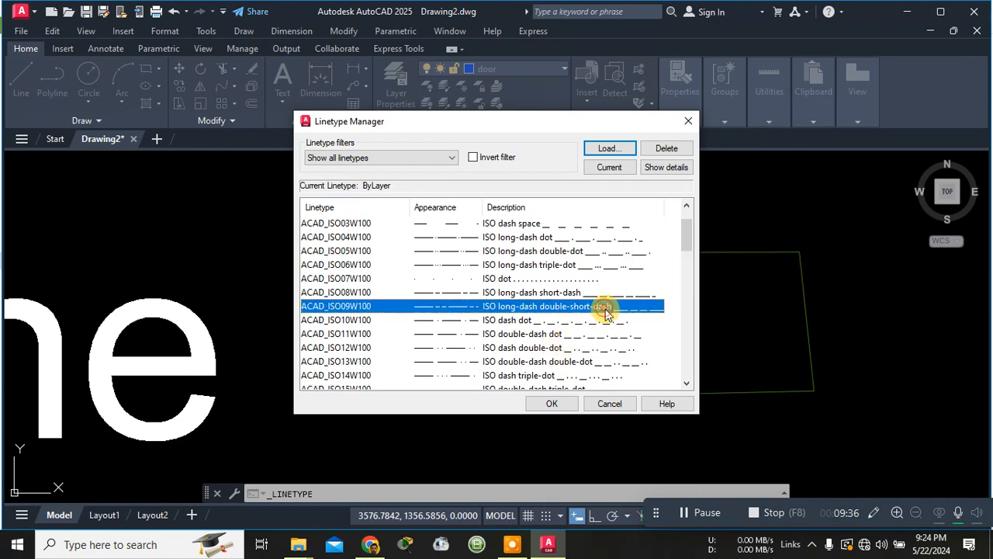
click(552, 403)
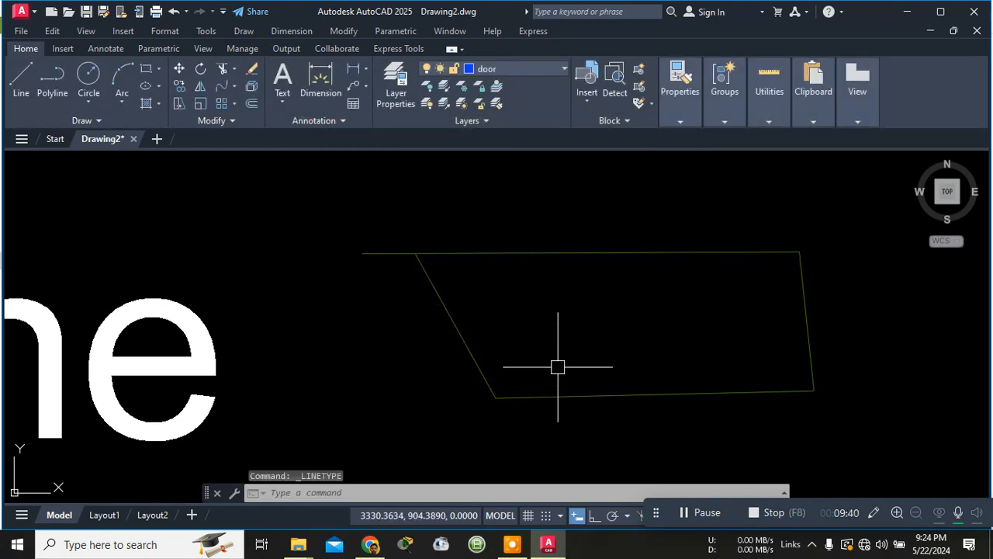
Set the linetype of the upper line of the ventilations outline to ACAD_ISO02W100.
click(594, 252)
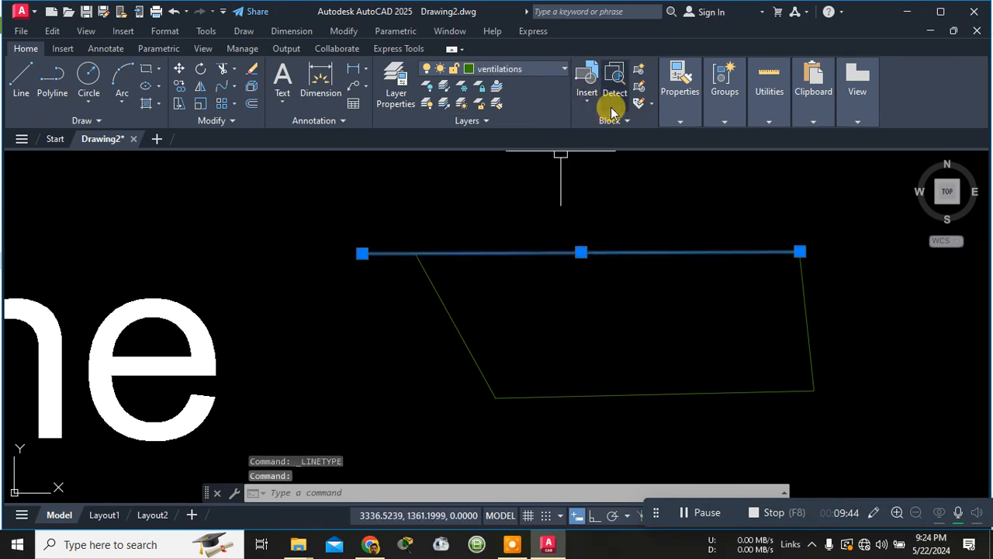
click(677, 122)
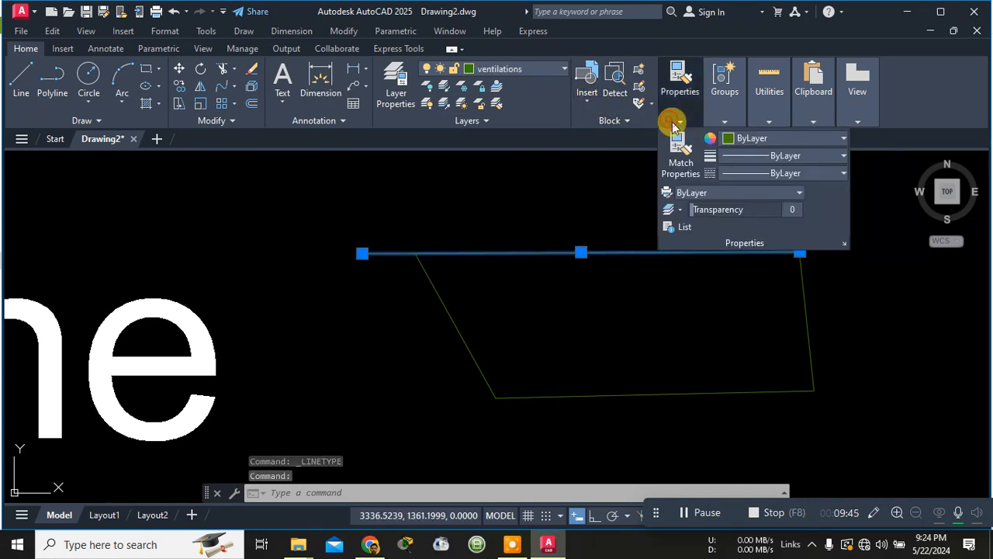
click(744, 173)
click(749, 223)
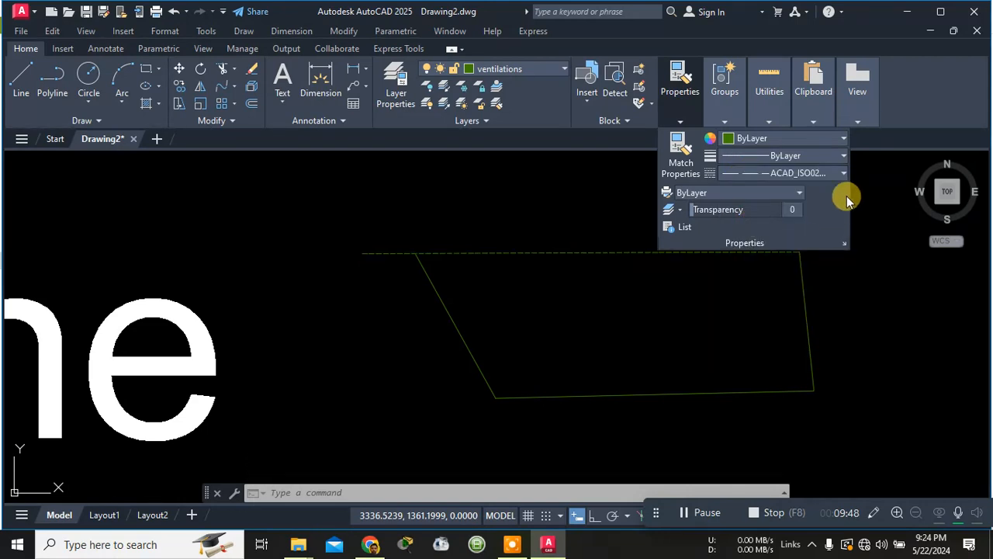
Match the properties of the dashed upper line of the ventilations outline onto its other three lines.
key(Escape)
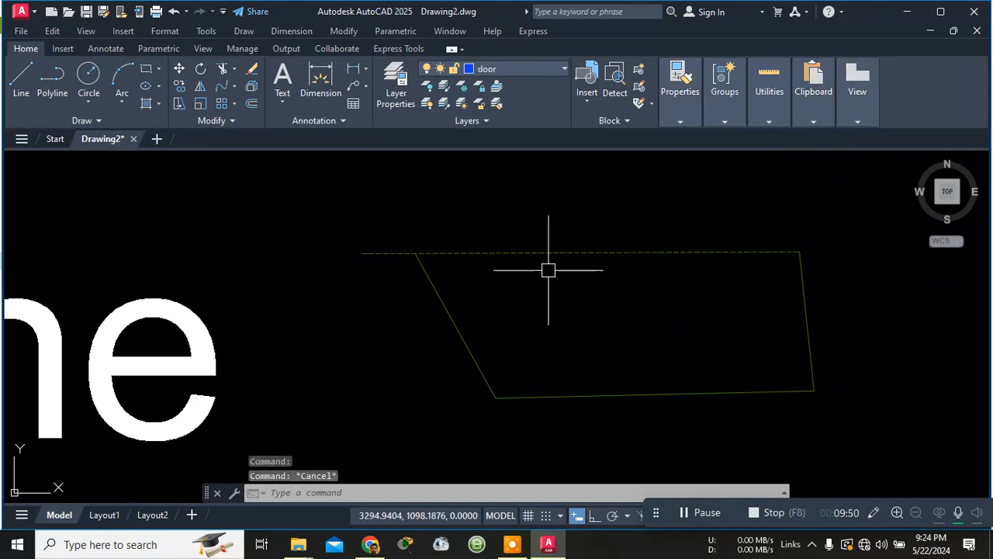
scroll(548, 270, up, 4)
scroll(603, 184, down, 4)
scroll(629, 184, up, 2)
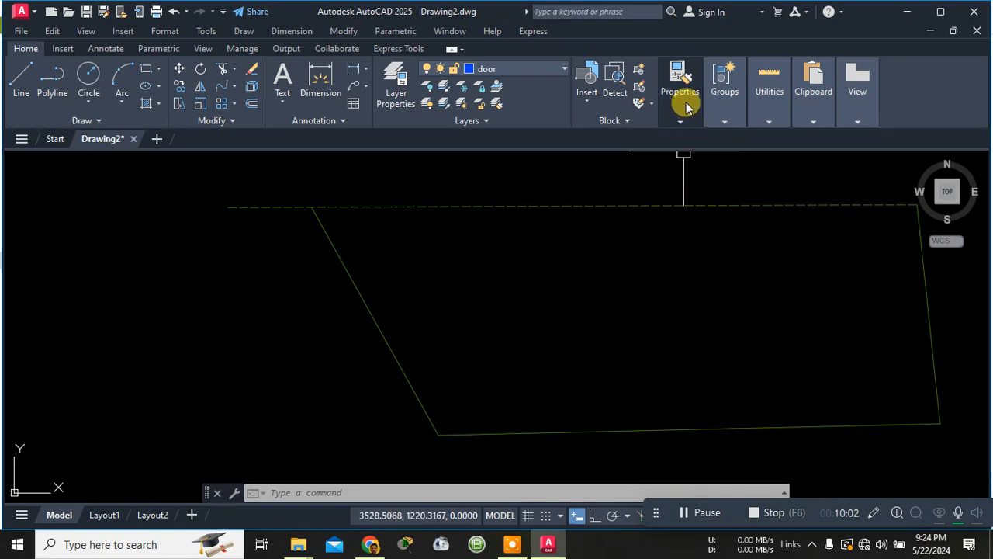
mouse_move(686, 107)
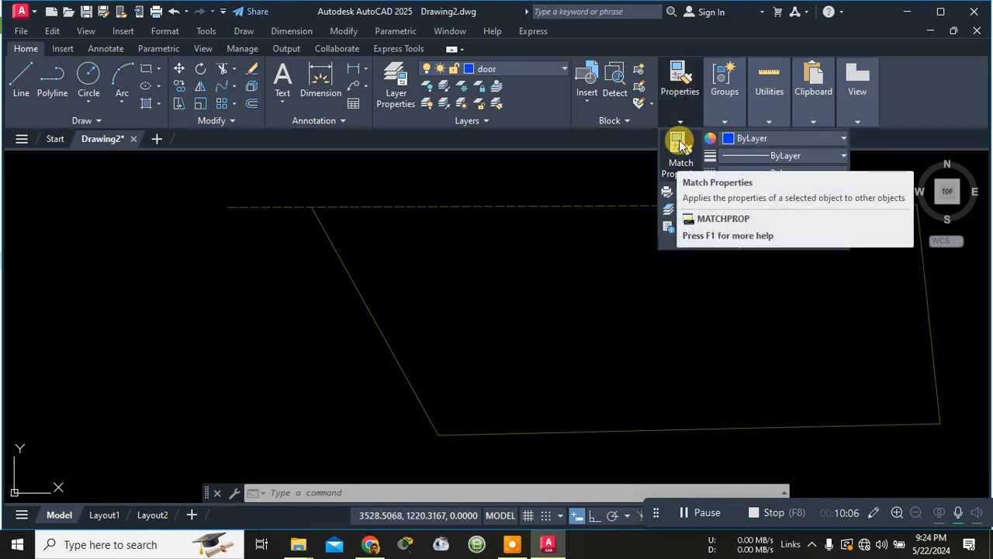
click(283, 494)
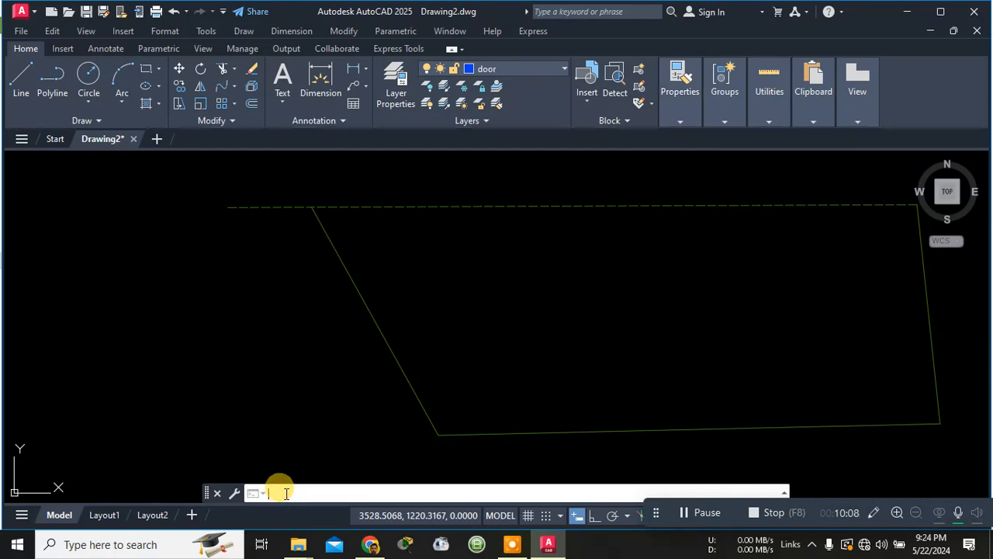
text(ma)
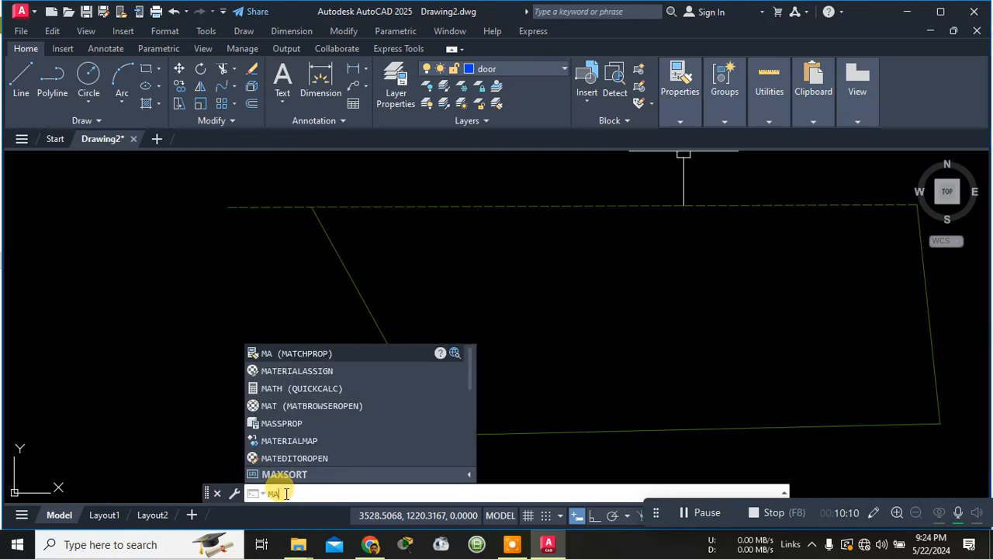
key(Return)
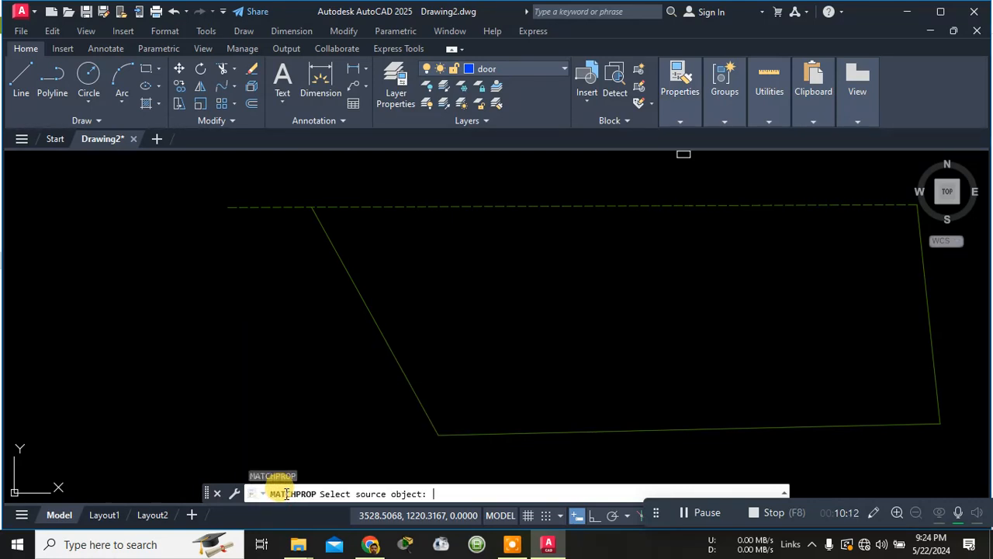
click(592, 204)
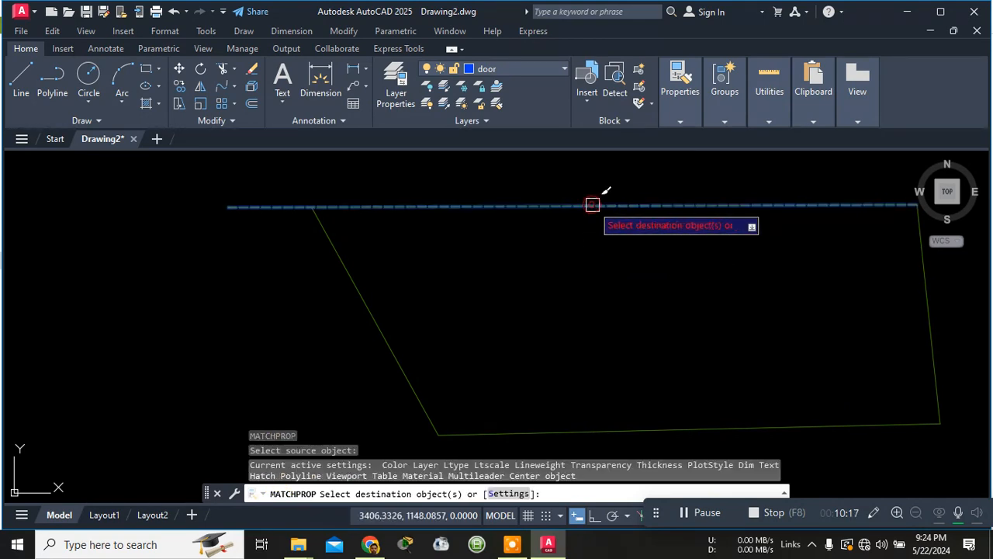
click(619, 430)
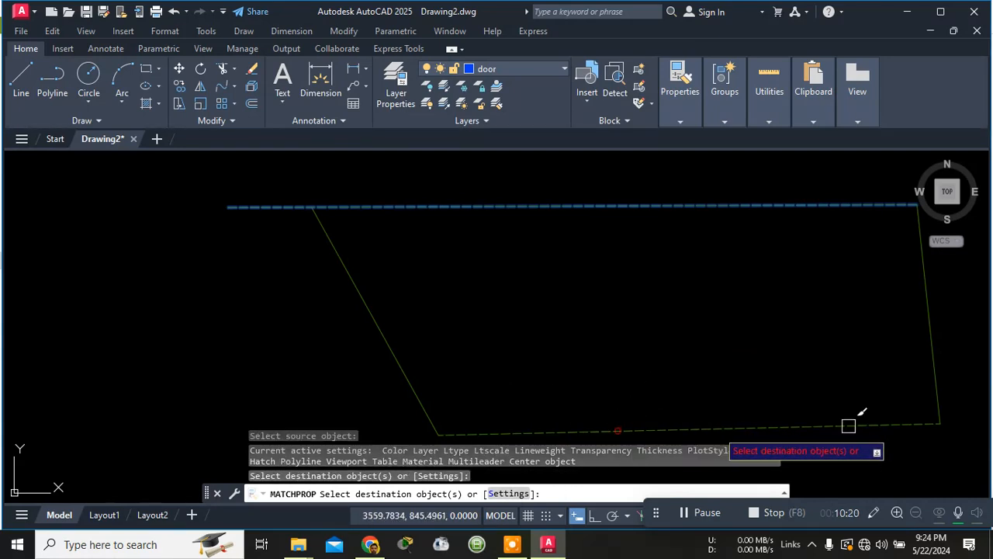
click(390, 344)
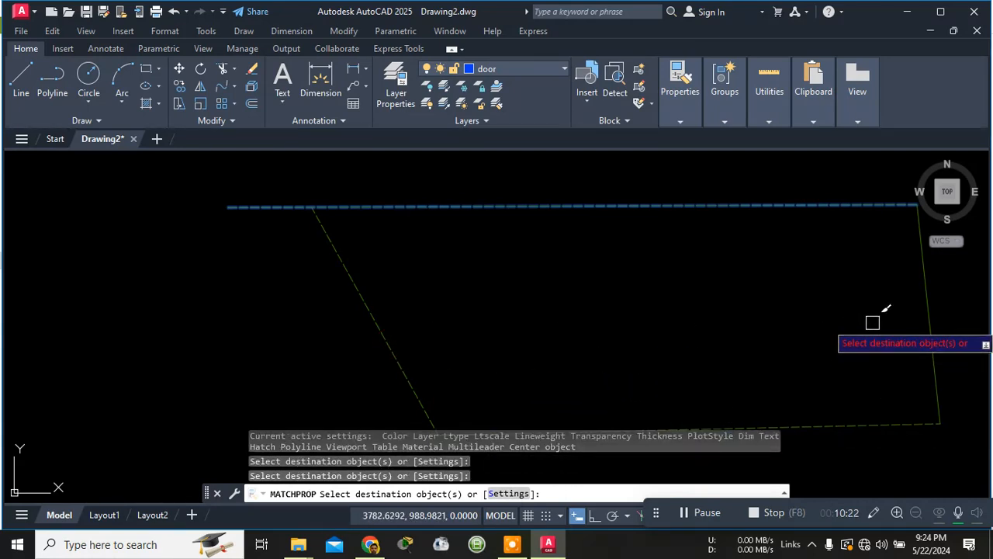
click(926, 301)
scroll(981, 290, up, 2)
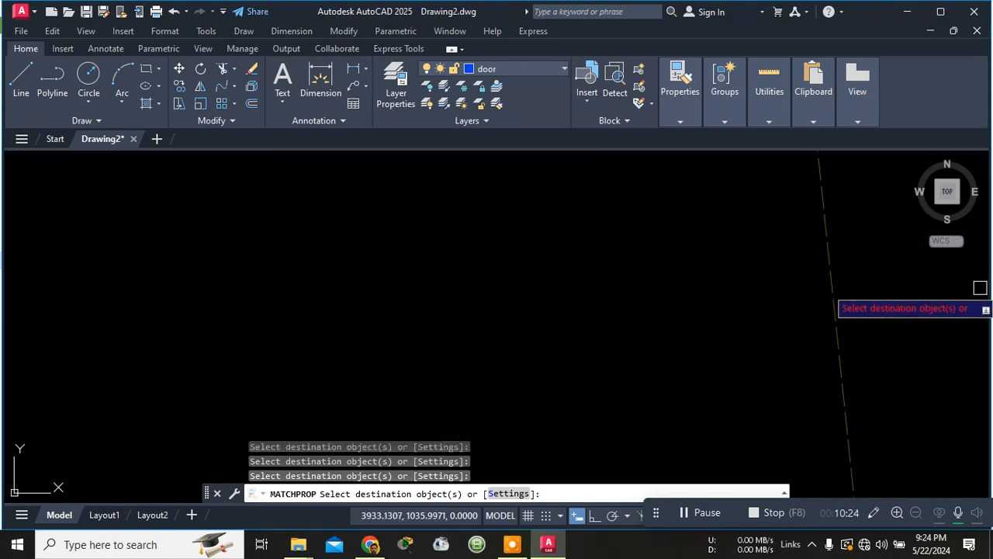
scroll(919, 323, down, 1)
key(Escape)
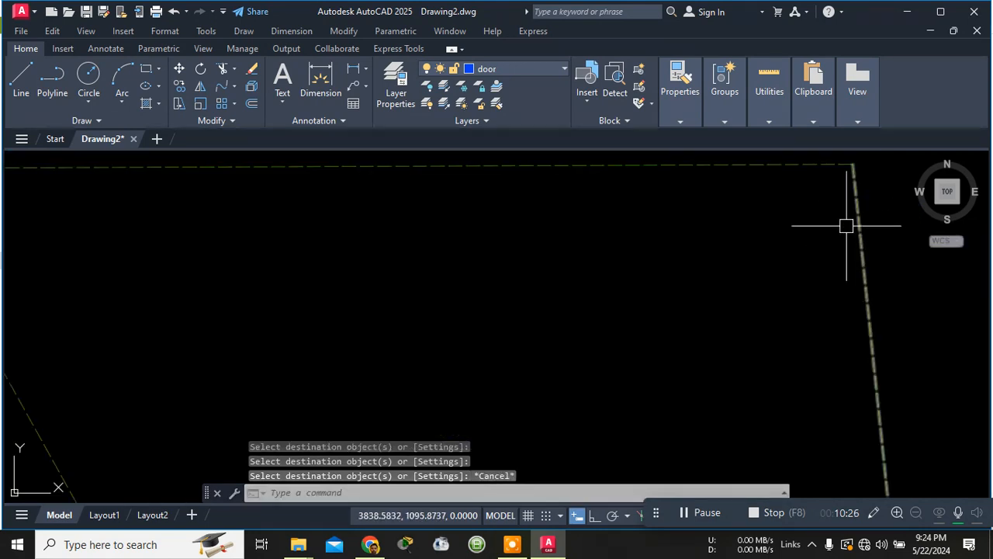
scroll(845, 225, down, 2)
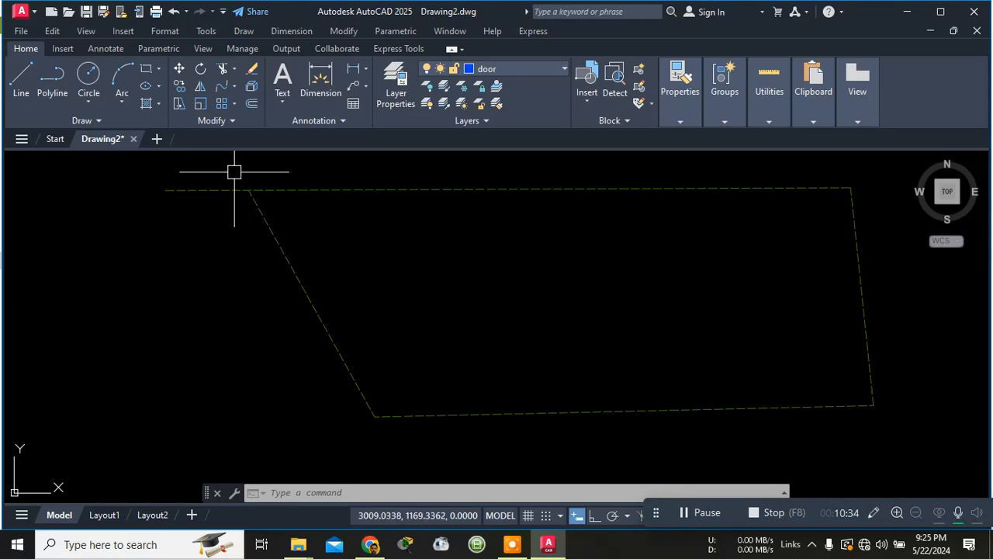
Review the layer list and the available insert, annotation, parametric, output, Express, block and layer tools.
mouse_move(239, 185)
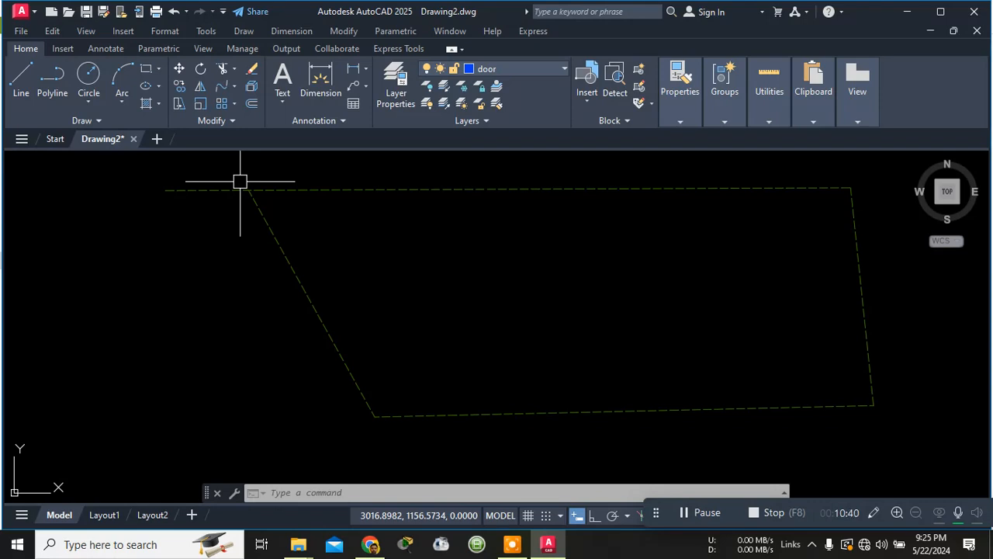
click(681, 122)
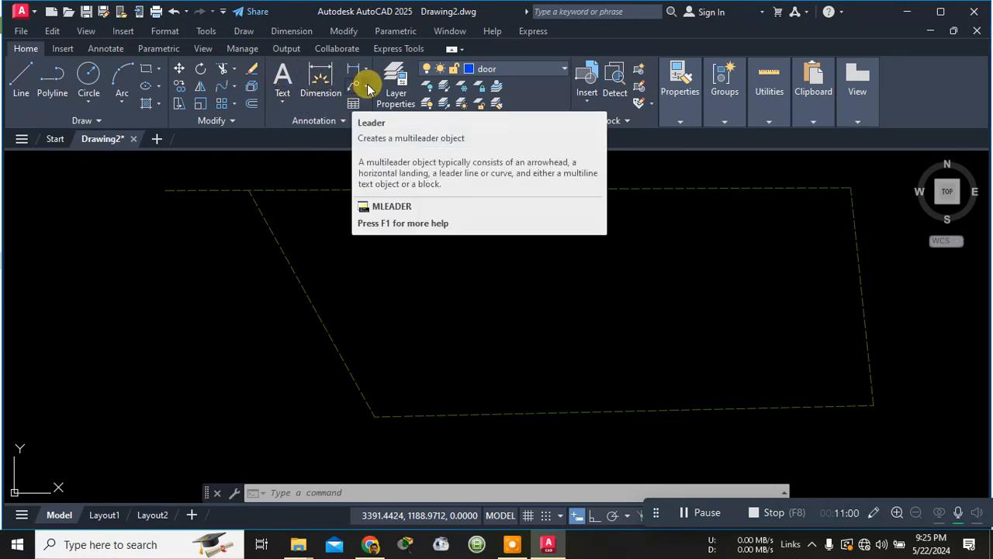
click(460, 68)
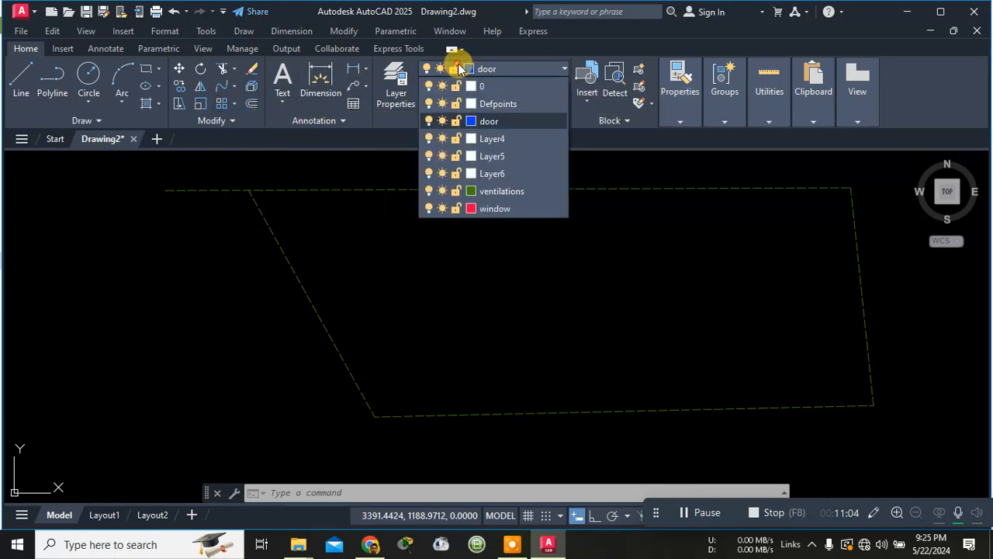
click(63, 48)
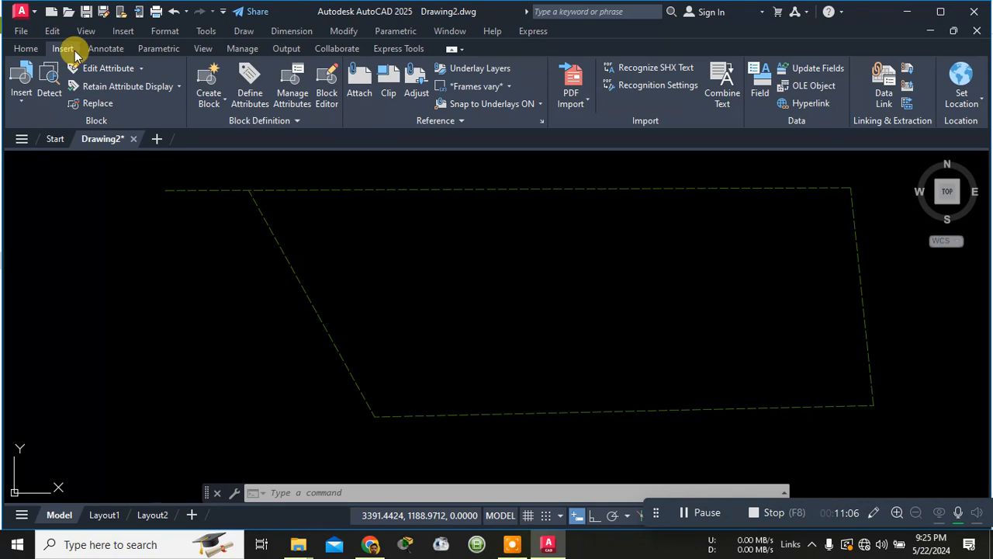
click(101, 50)
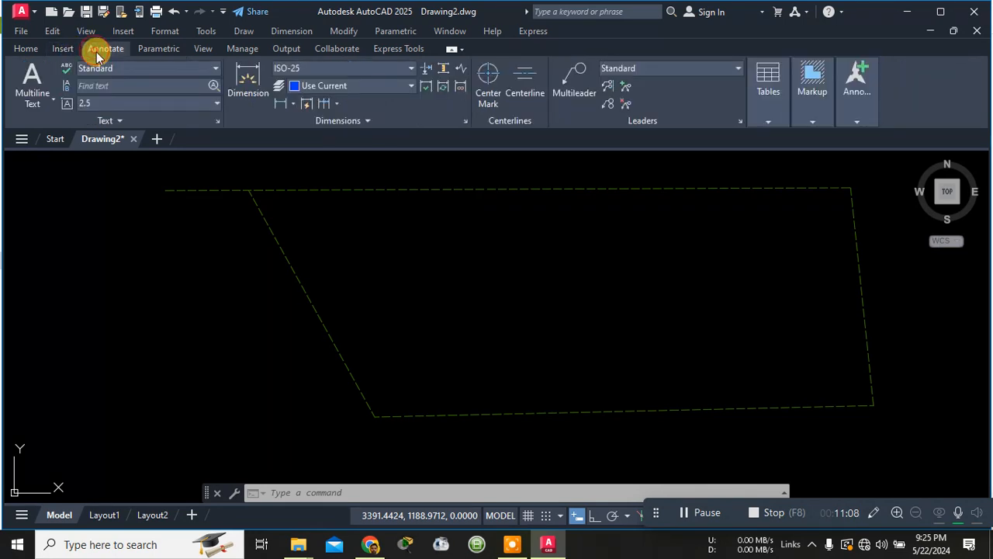
click(153, 50)
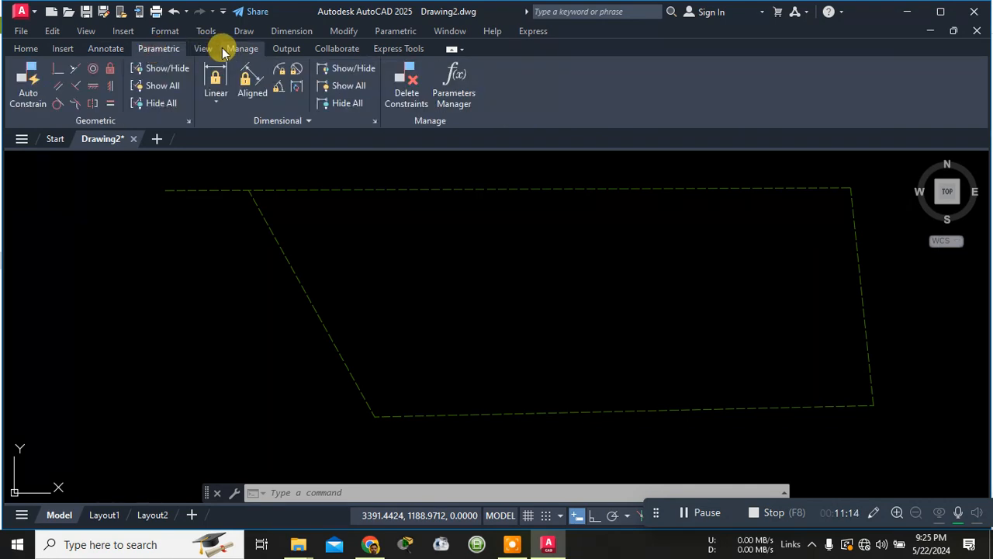
click(222, 48)
click(285, 49)
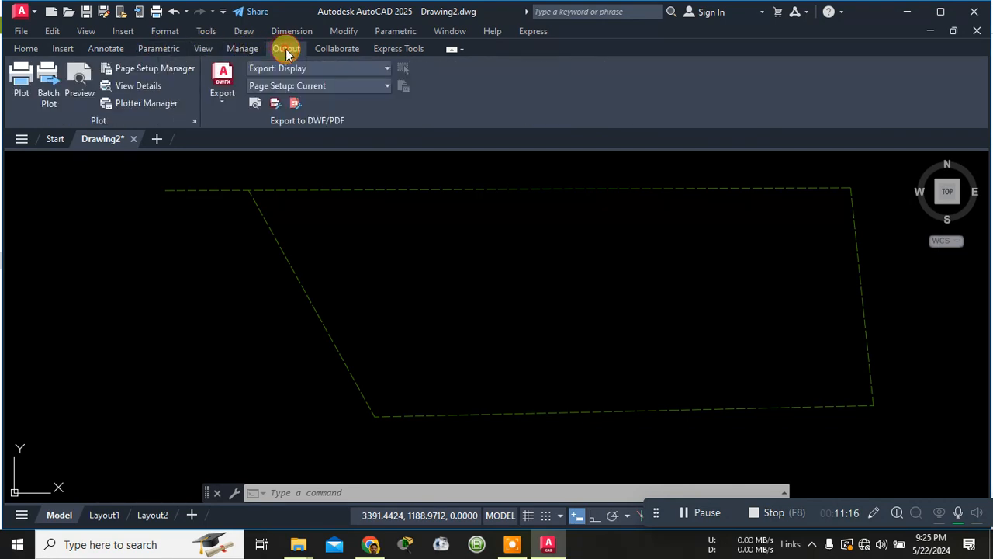
click(319, 48)
click(378, 49)
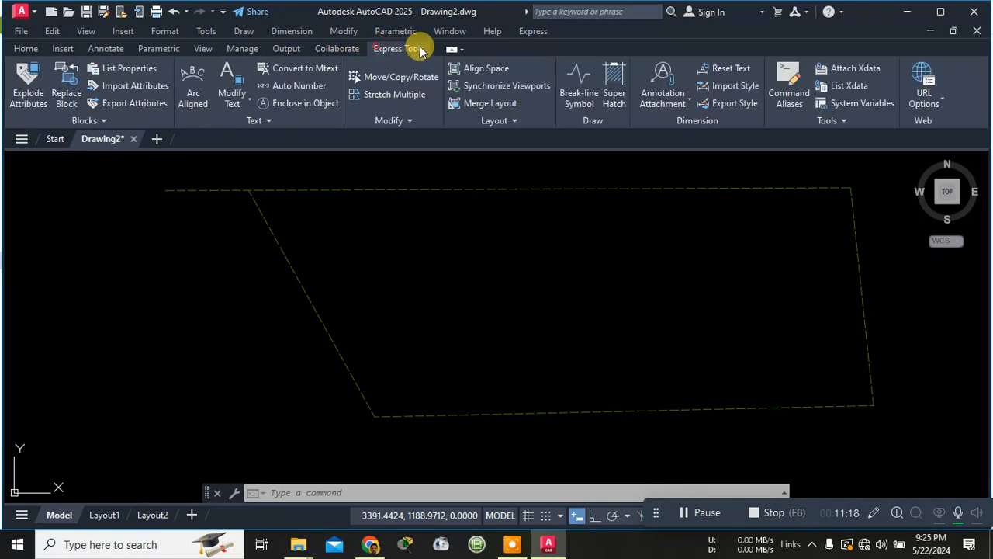
click(23, 47)
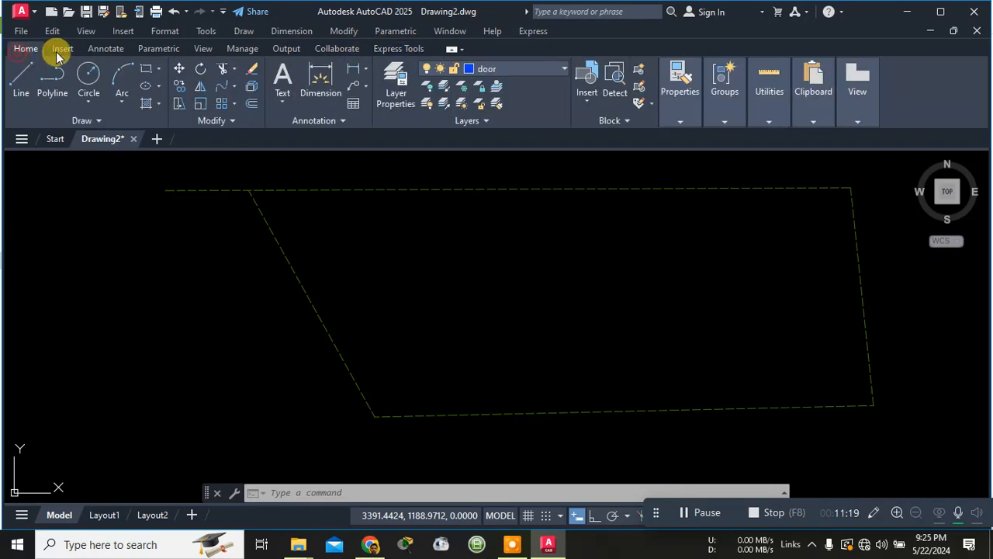
click(619, 123)
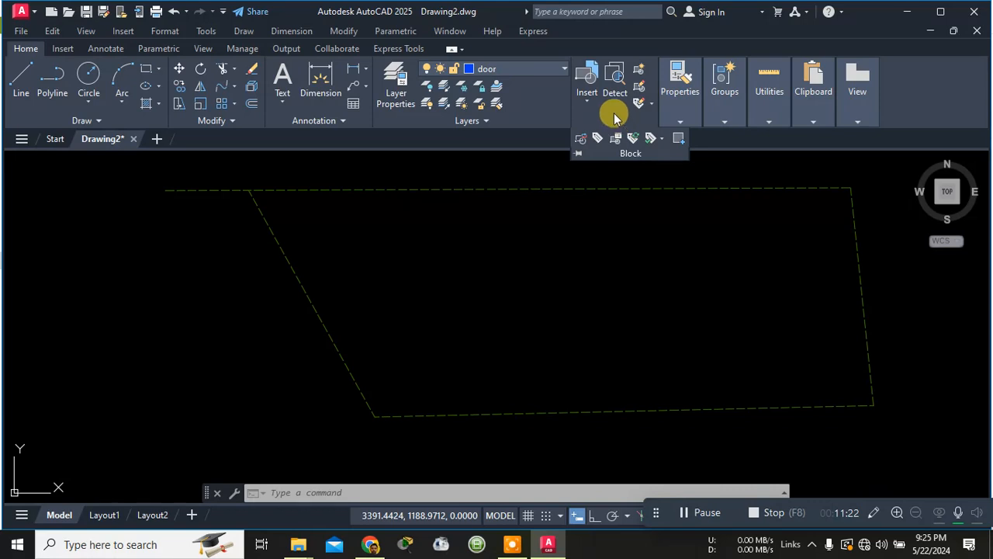
click(683, 109)
click(508, 122)
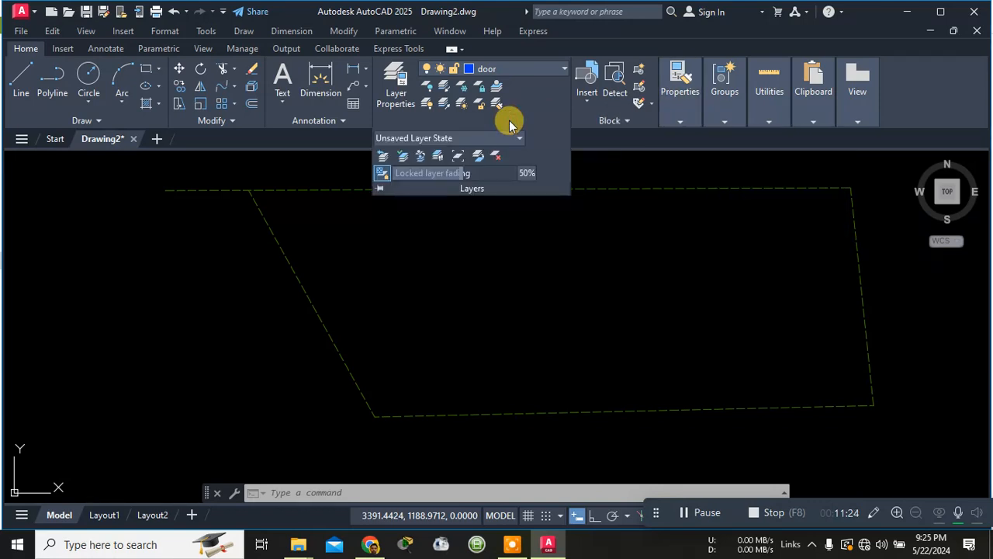
Look through the available file, edit, view, tools and draw commands.
click(20, 11)
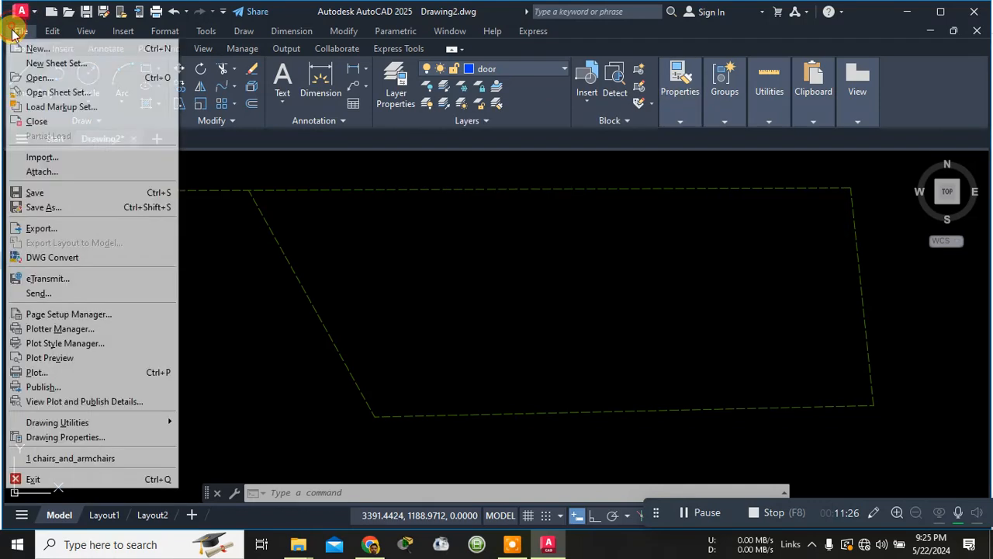
click(46, 33)
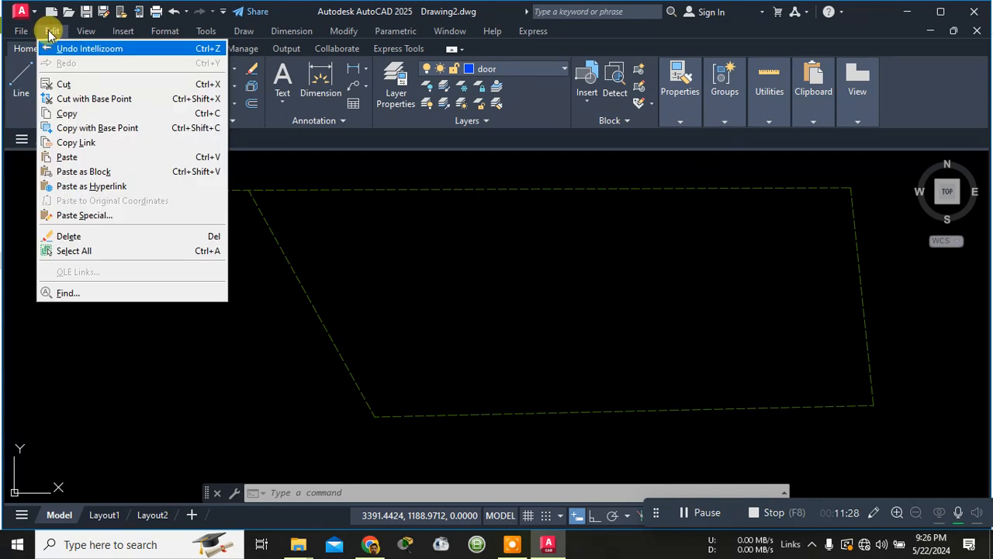
mouse_move(80, 39)
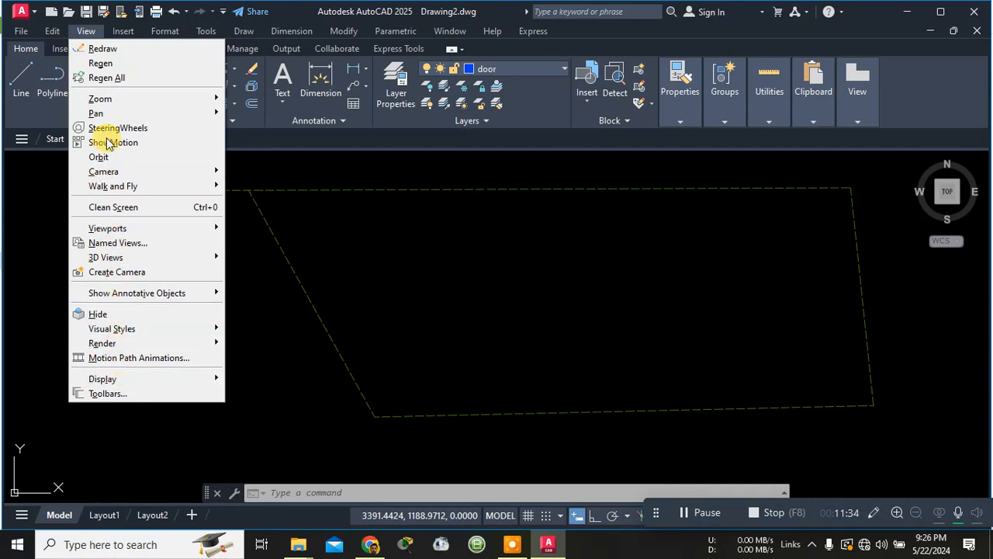
mouse_move(122, 29)
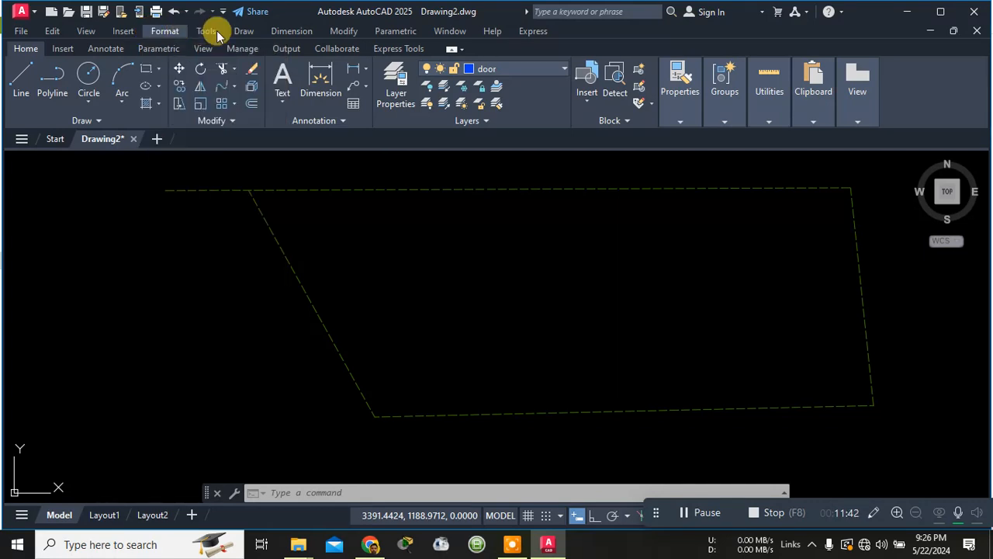
mouse_move(203, 31)
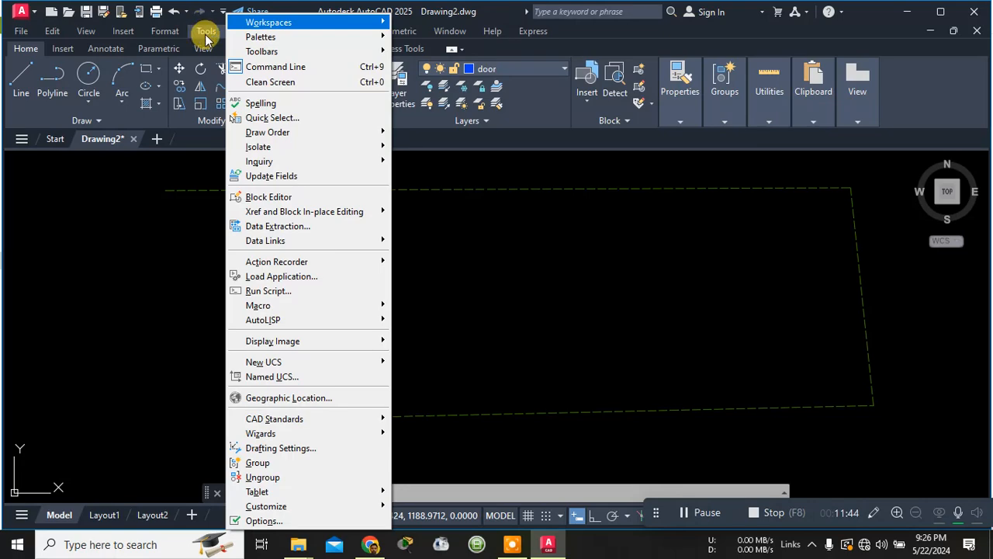
click(194, 148)
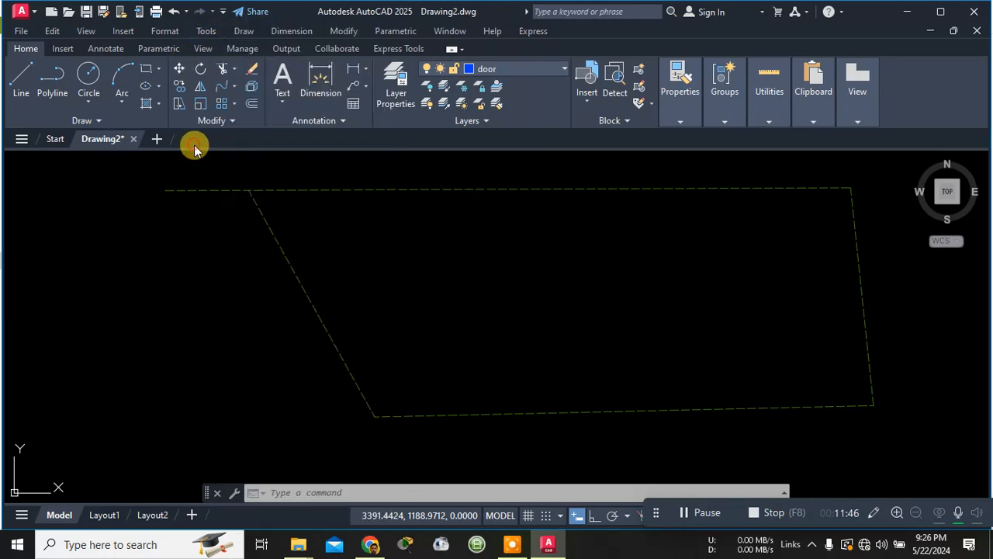
click(247, 34)
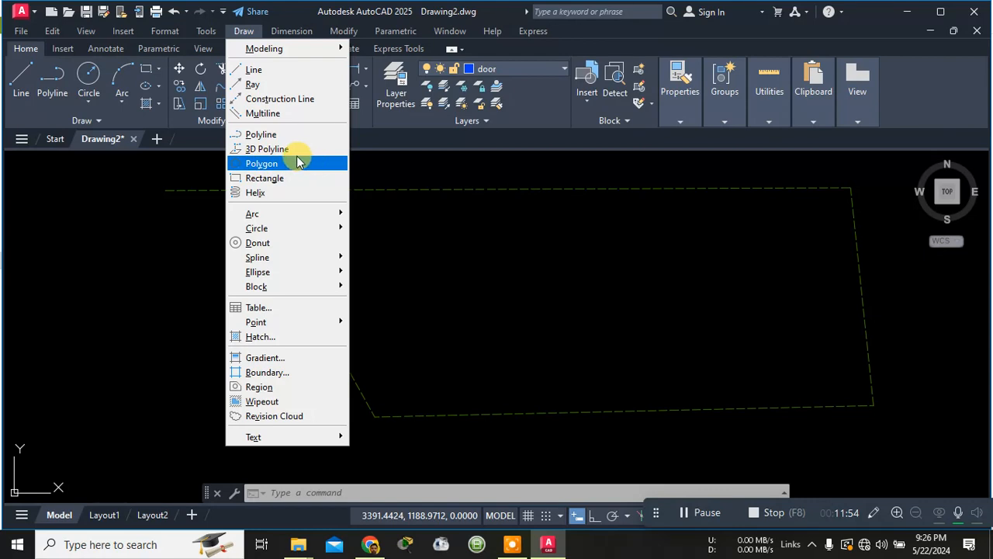
key(Escape)
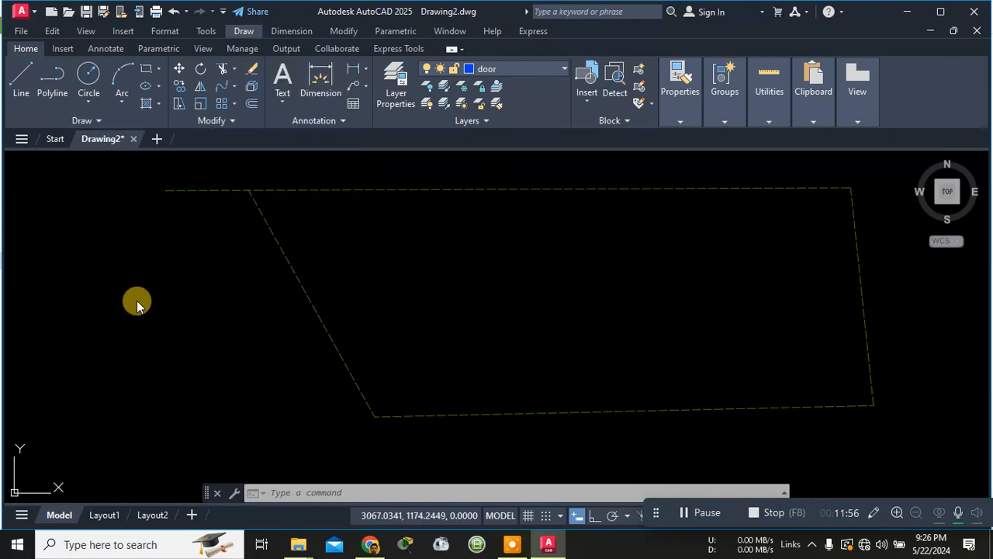
click(159, 69)
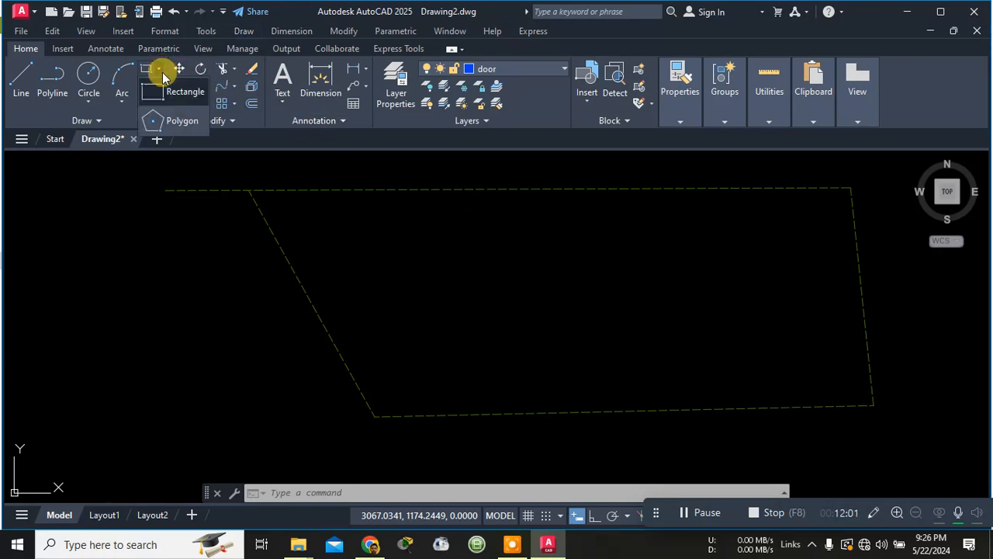
click(172, 124)
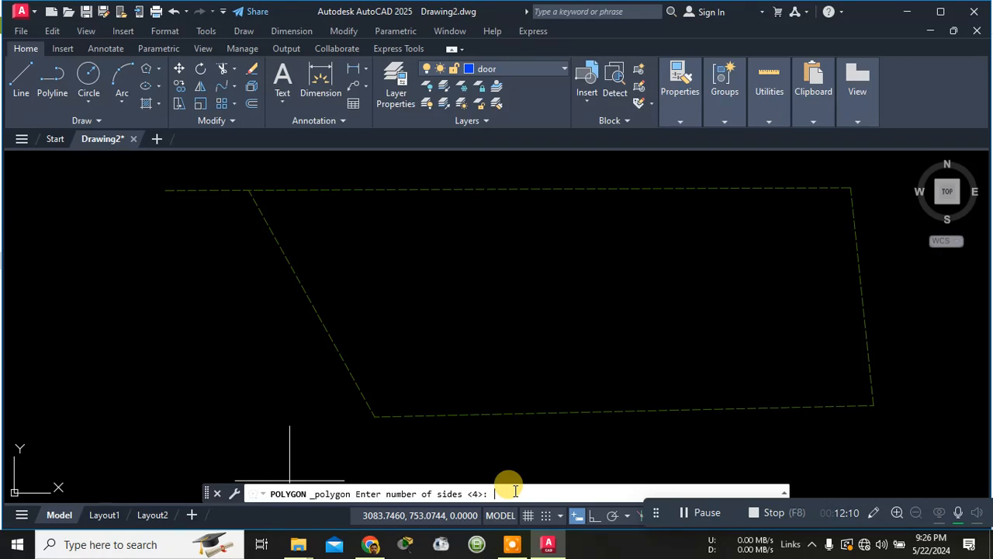
key(Return)
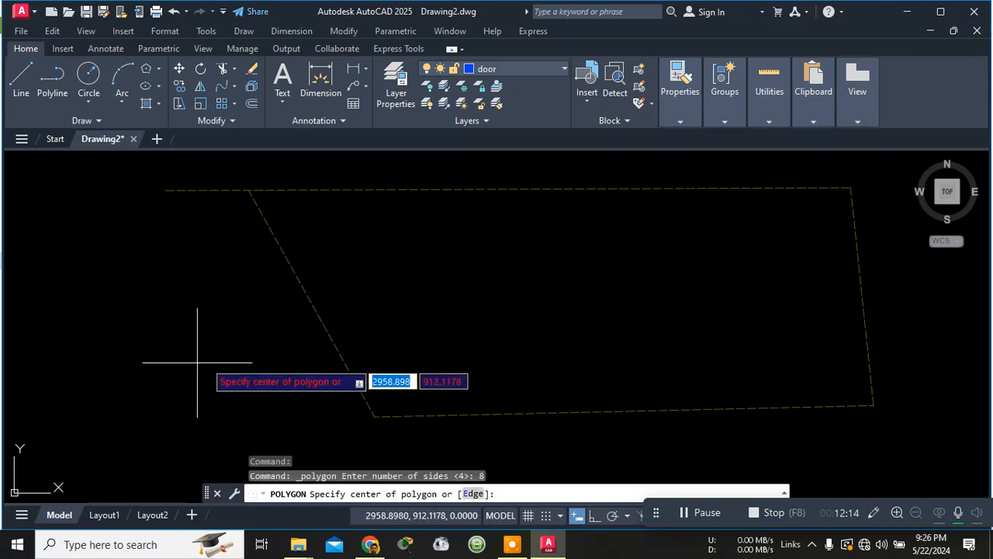
scroll(269, 341, down, 6)
middle_drag(453, 309, 179, 315)
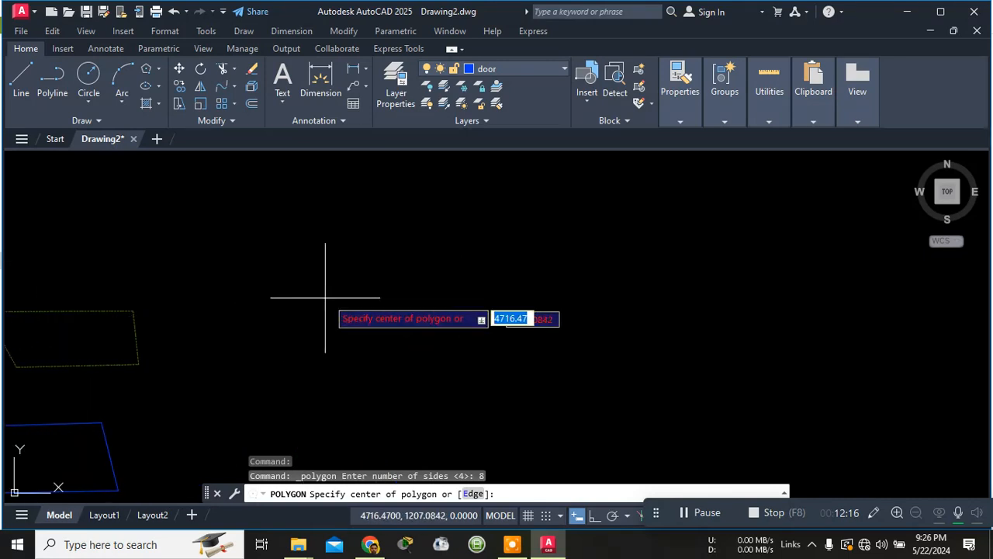
click(398, 301)
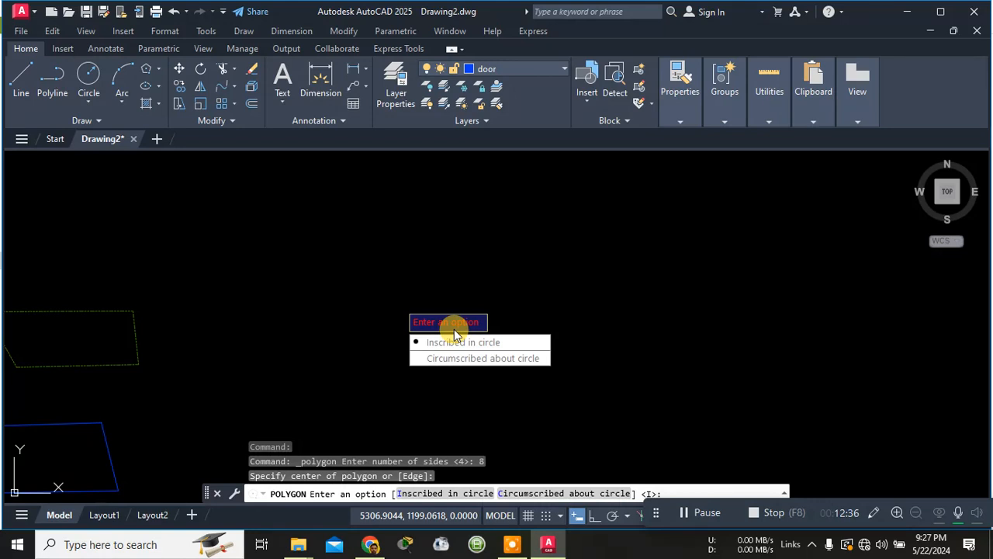
key(Escape)
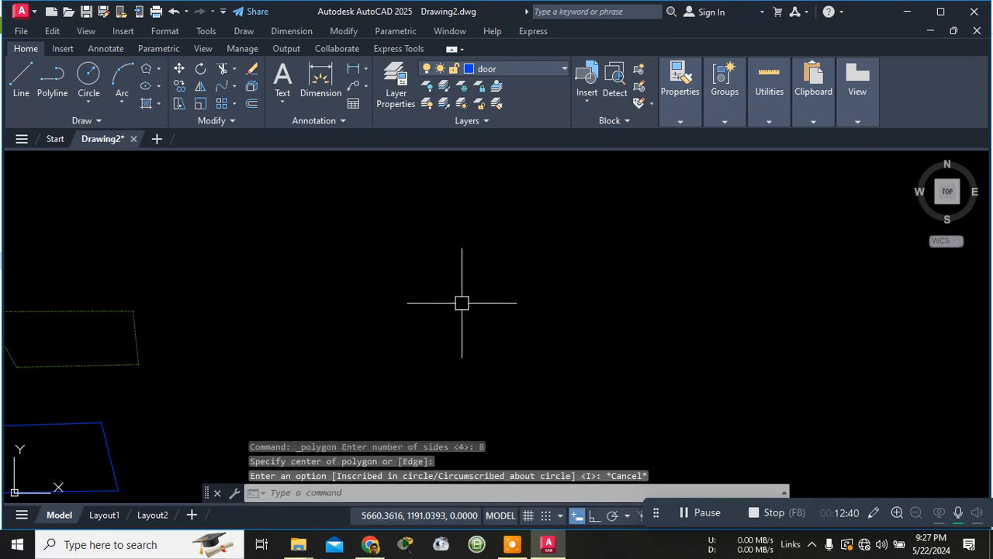
Draw a circle of radius 500 on the door layer in the empty area beside the existing outlines.
click(88, 78)
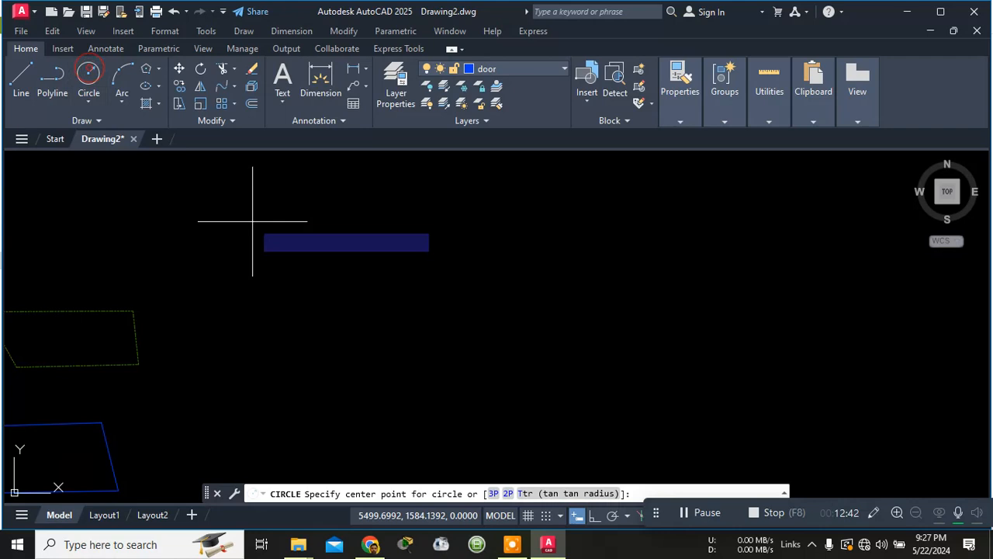
click(447, 287)
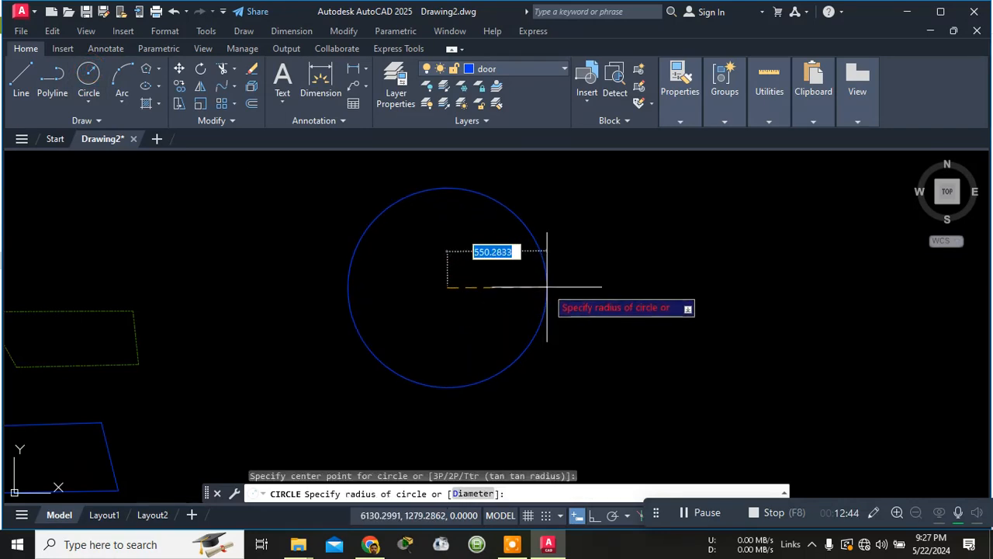
text(500)
key(Return)
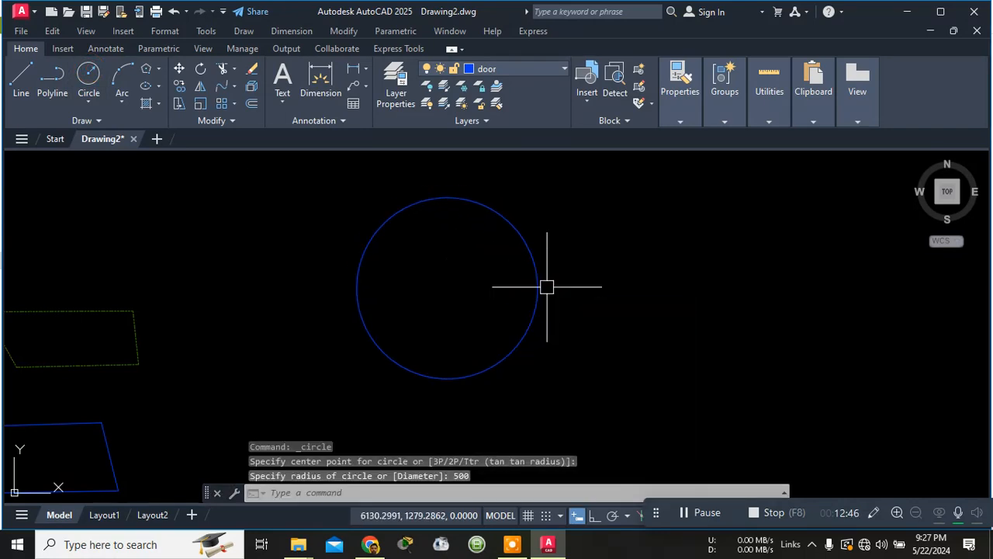
key(Escape)
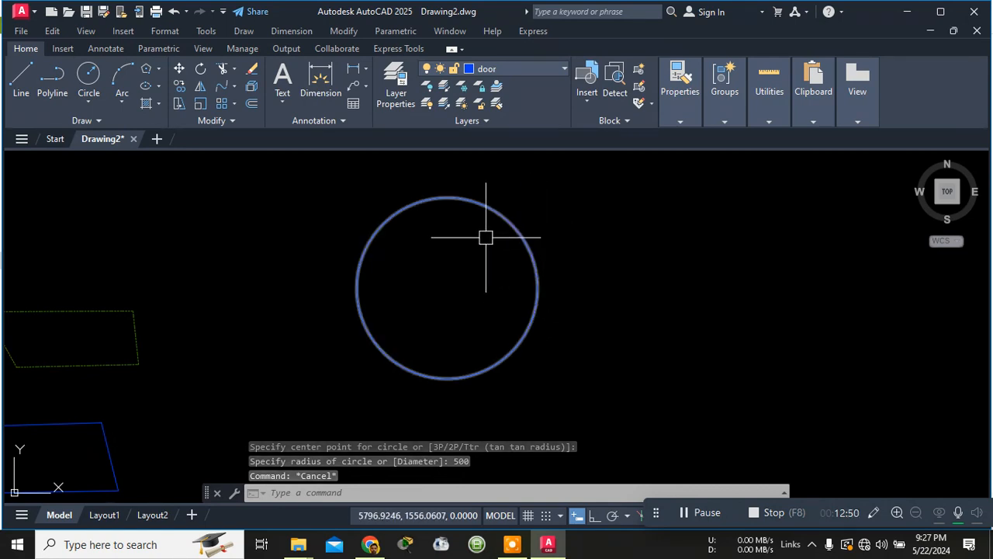
click(525, 67)
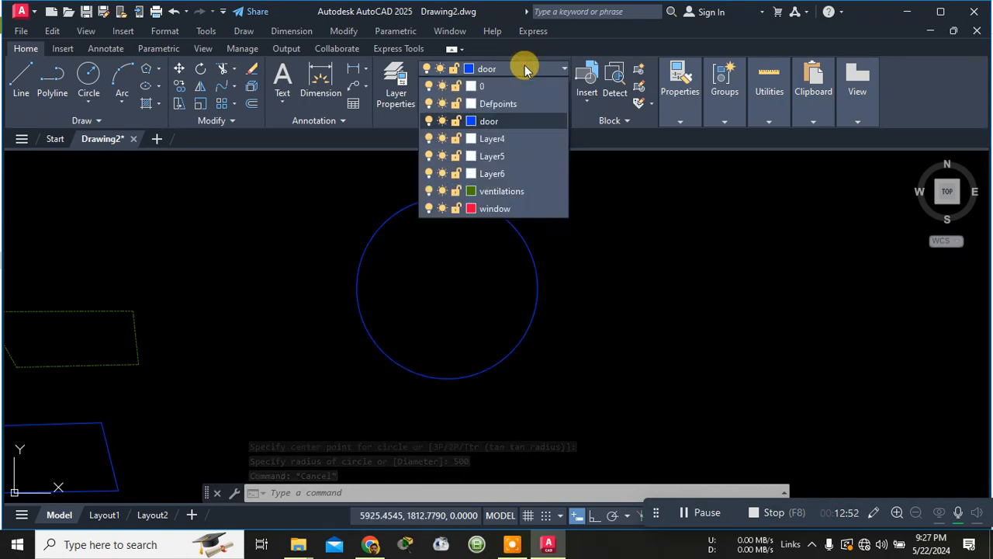
click(524, 66)
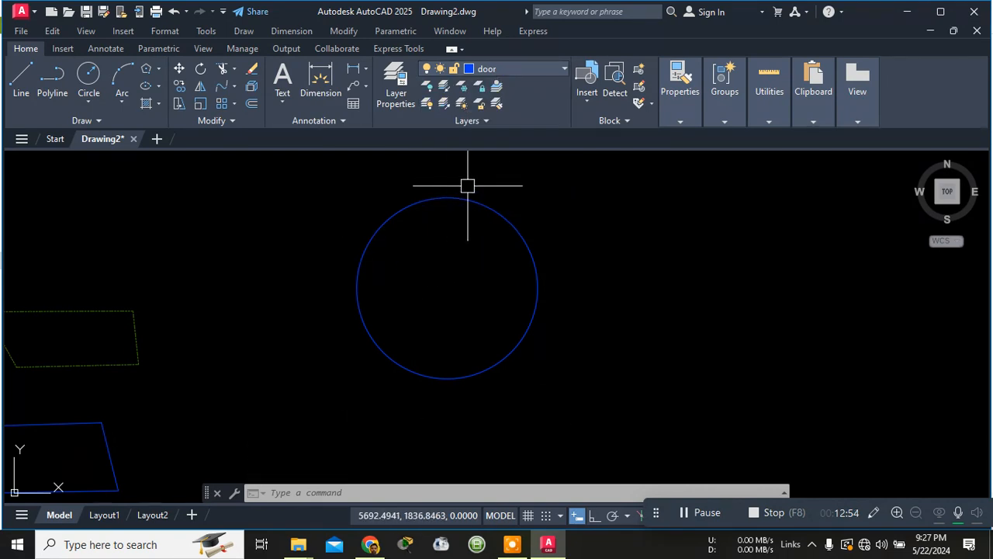
click(159, 68)
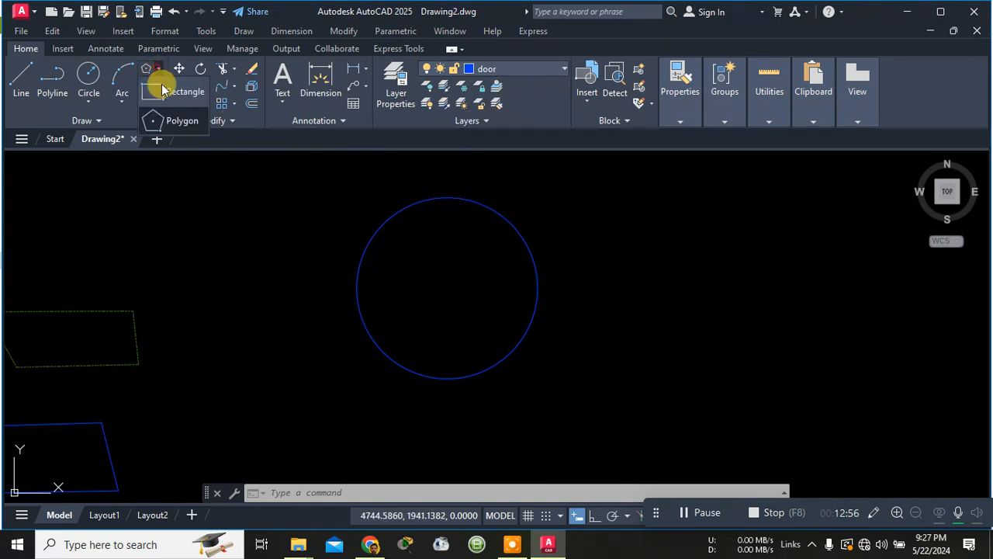
click(171, 122)
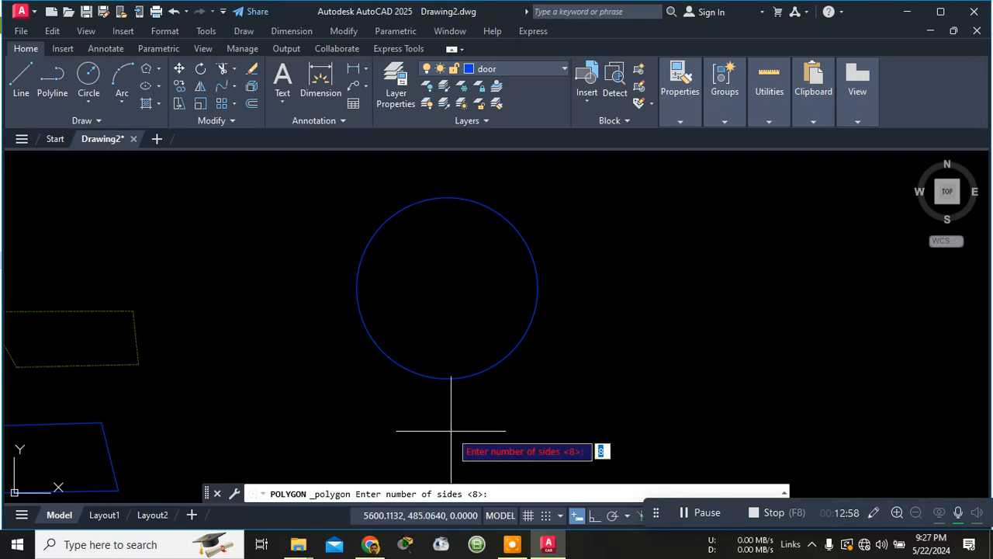
click(500, 492)
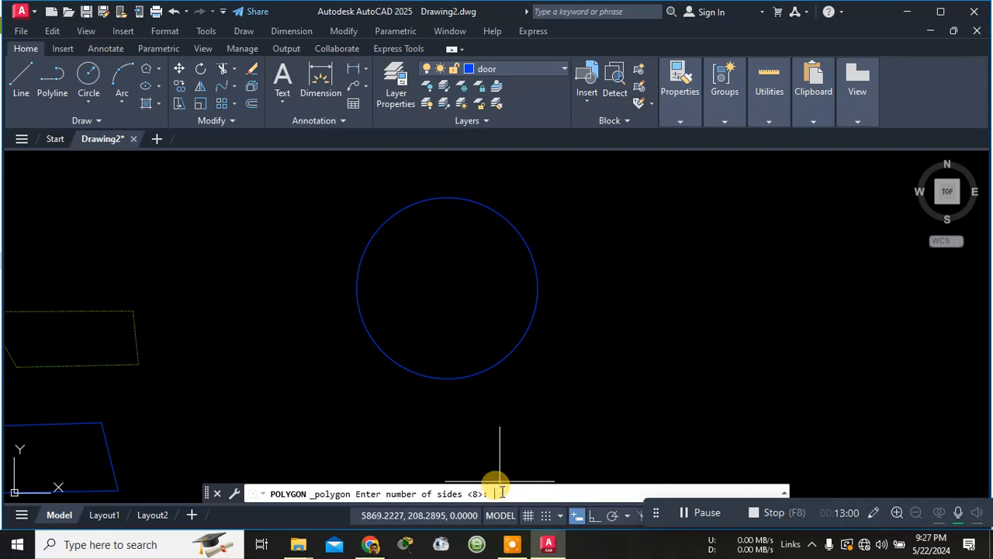
text(8)
key(Return)
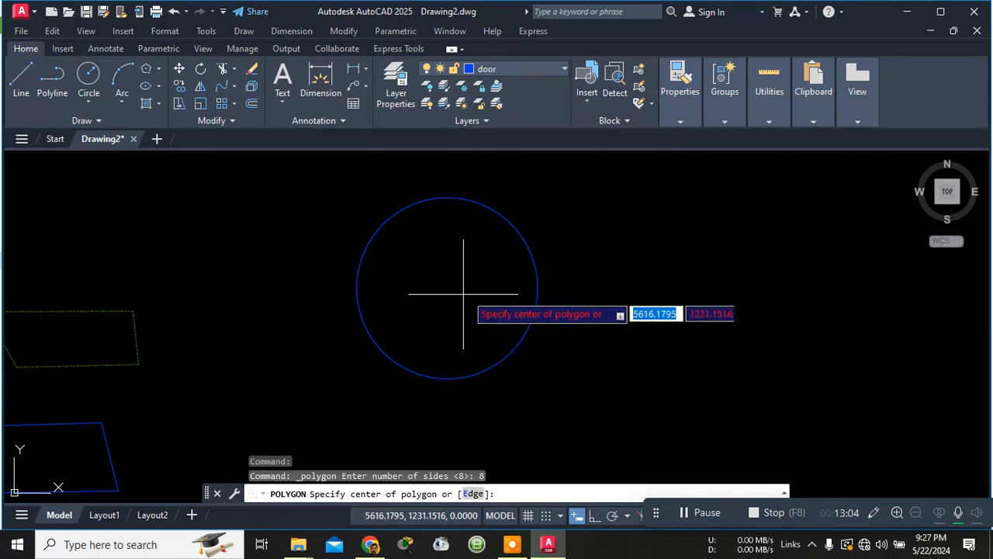
shift+right_click(614, 271)
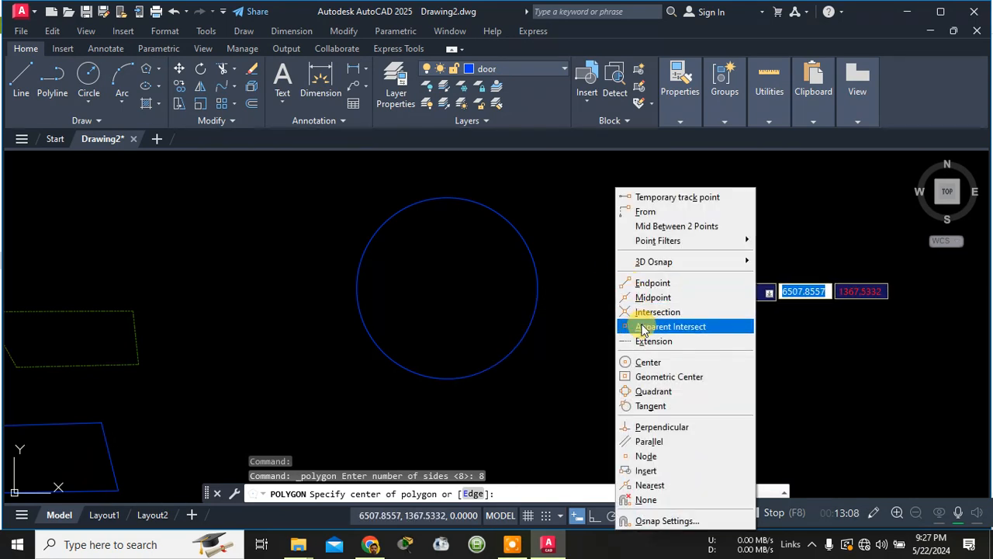
click(658, 377)
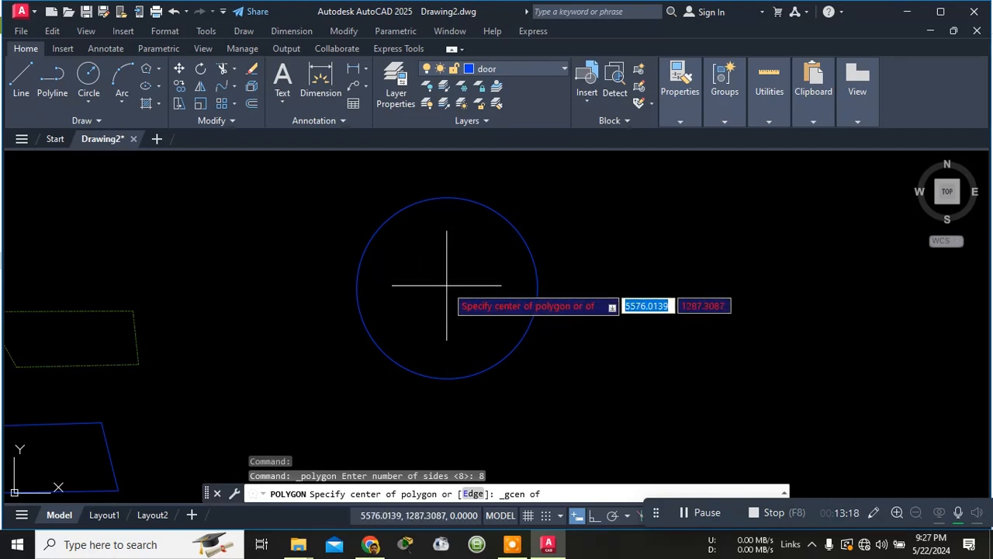
key(Escape)
key(Escape)
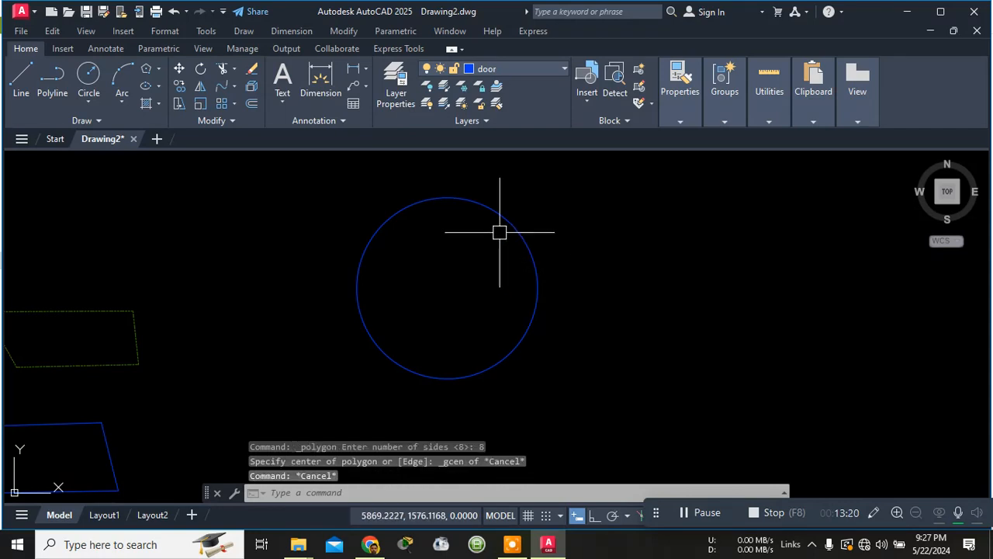
click(502, 216)
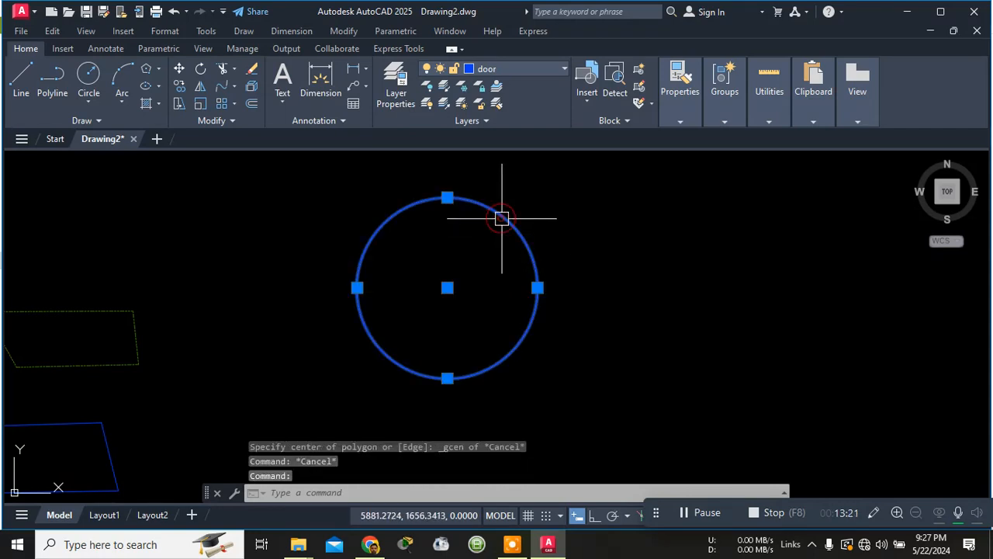
right_click(447, 287)
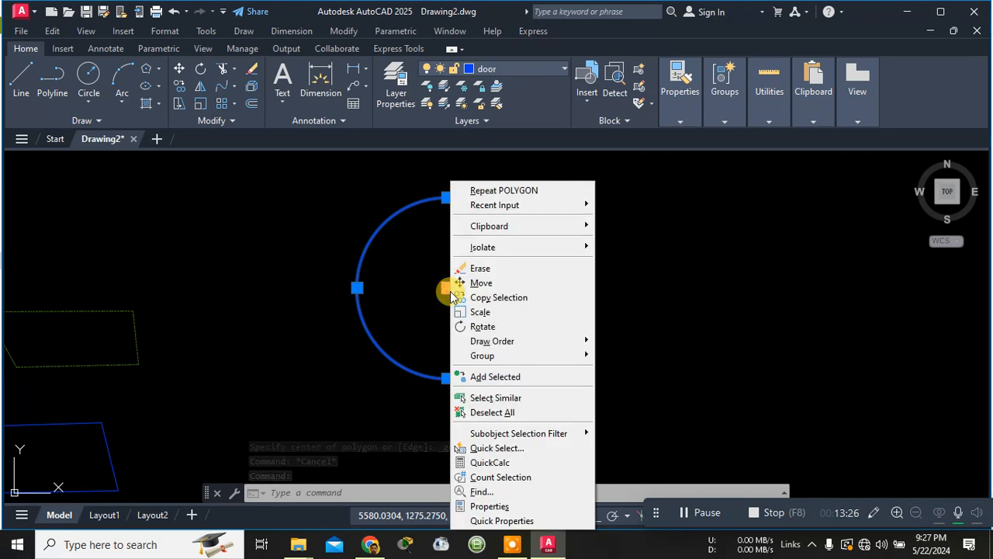
click(437, 297)
click(430, 303)
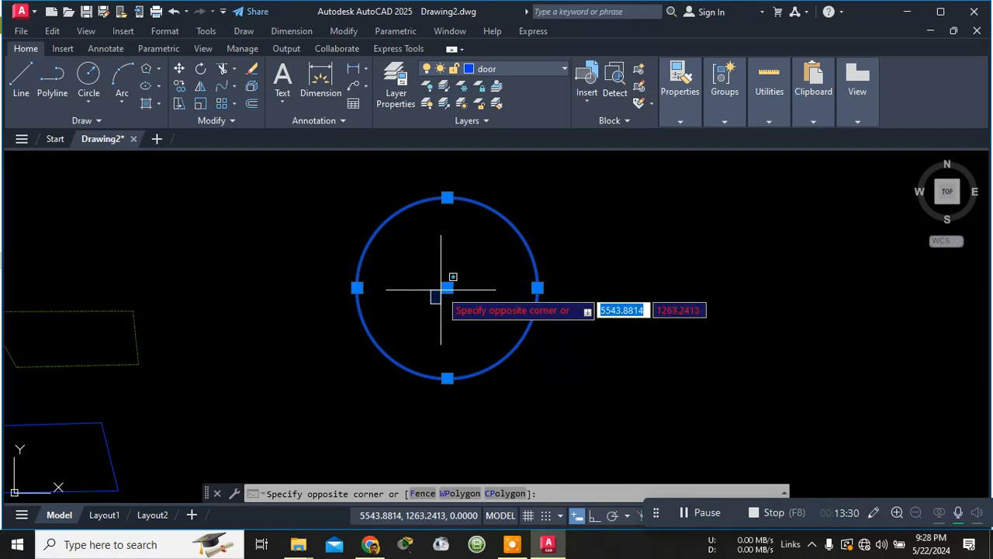
click(447, 287)
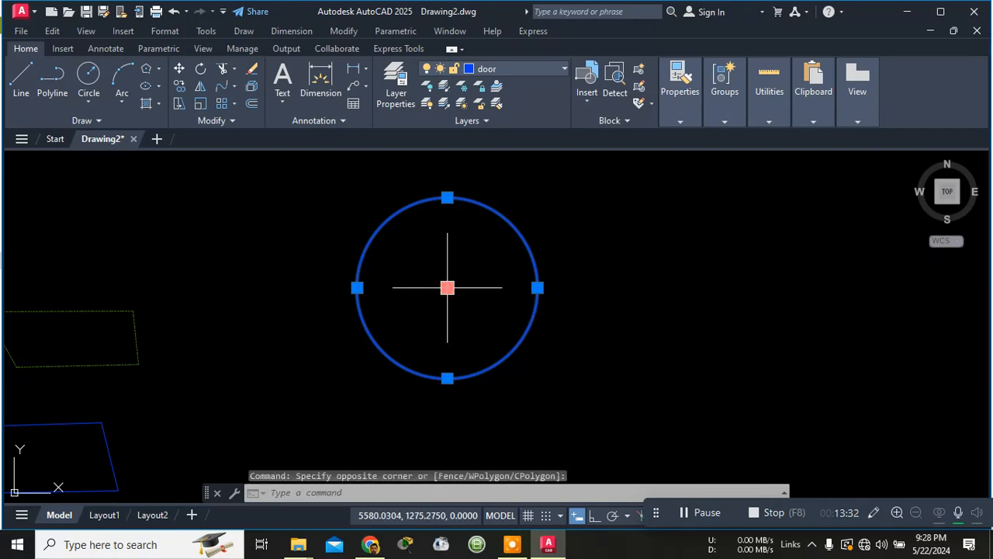
click(158, 70)
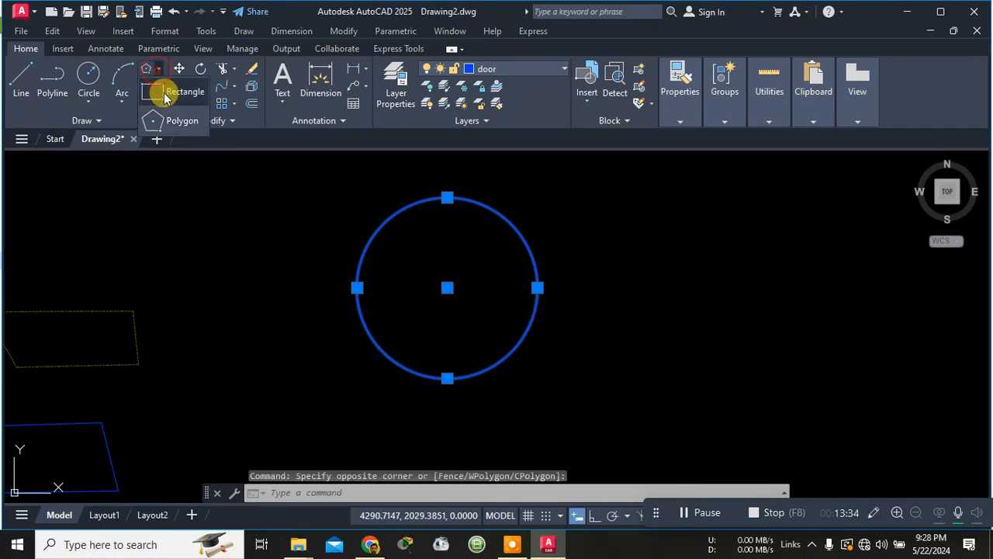
click(175, 120)
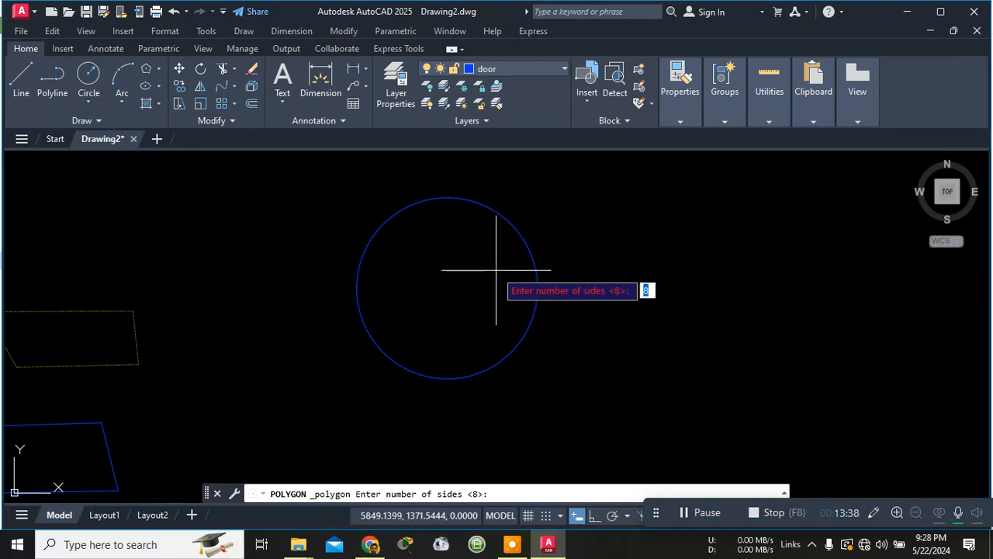
key(Return)
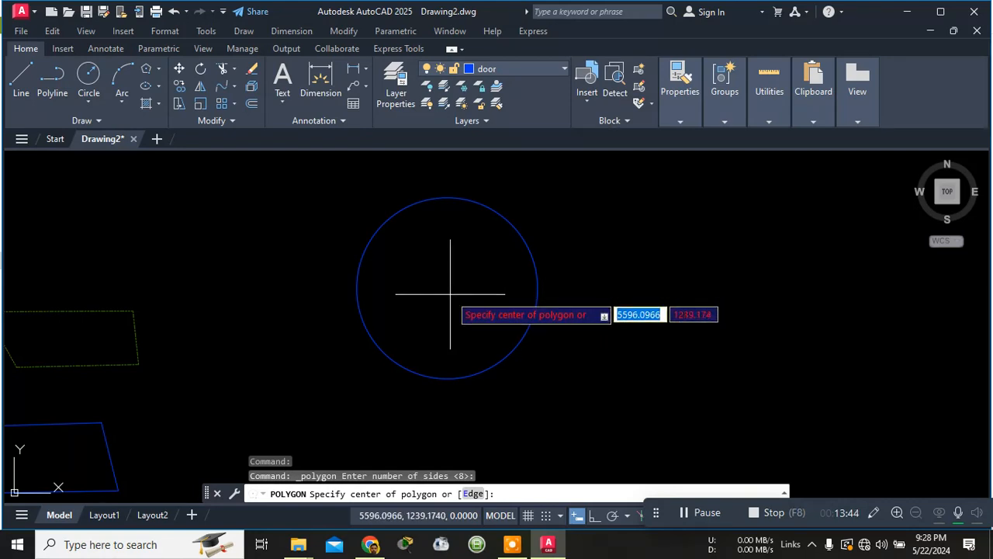
key(Escape)
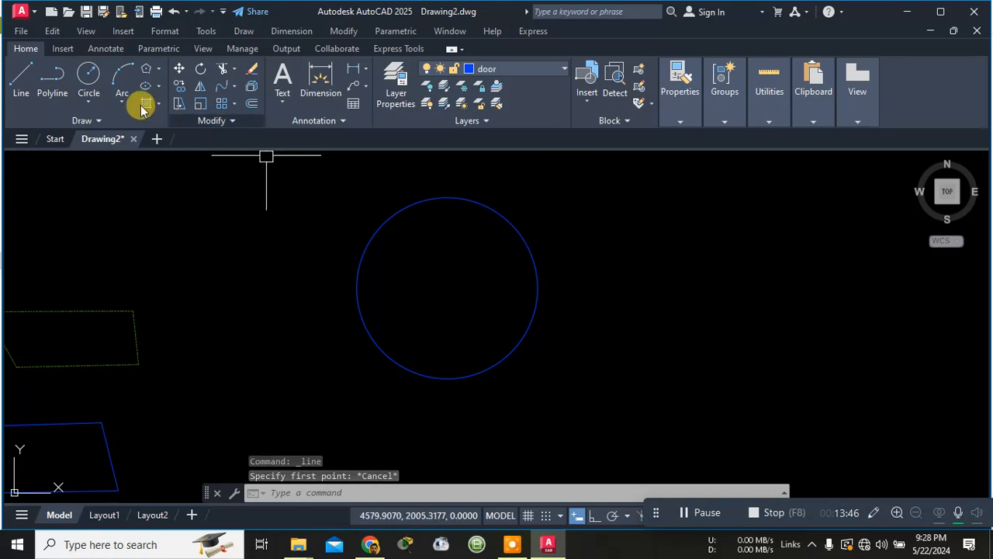
click(22, 76)
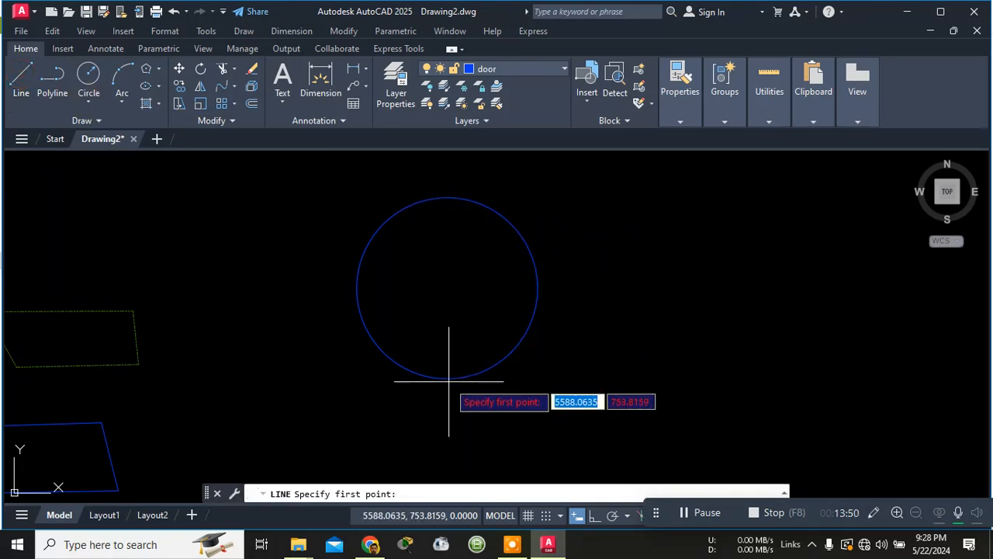
key(Escape)
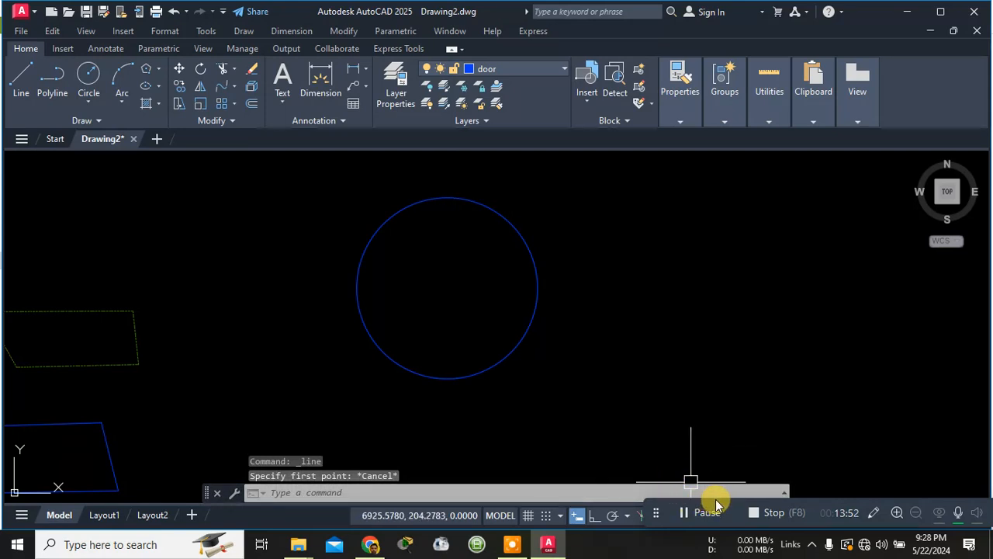
Check which object snap modes are enabled, including the Center and Geometric Center snaps.
drag(722, 503, 764, 416)
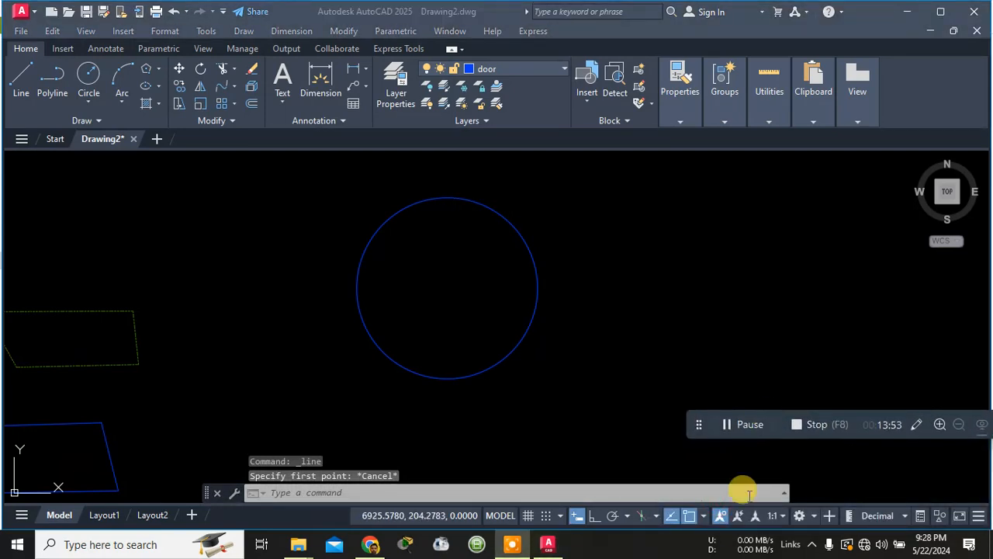
click(706, 521)
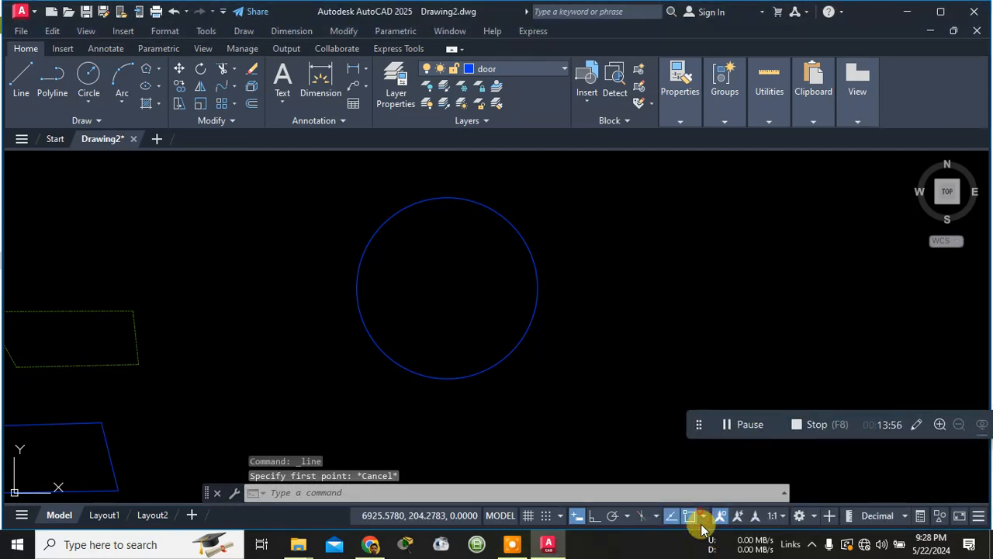
click(705, 522)
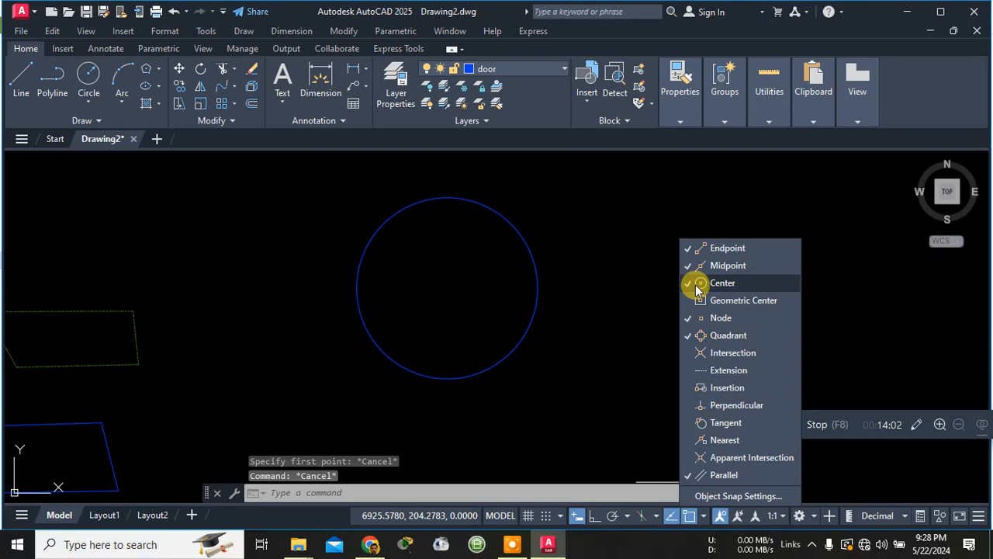
click(704, 516)
click(704, 520)
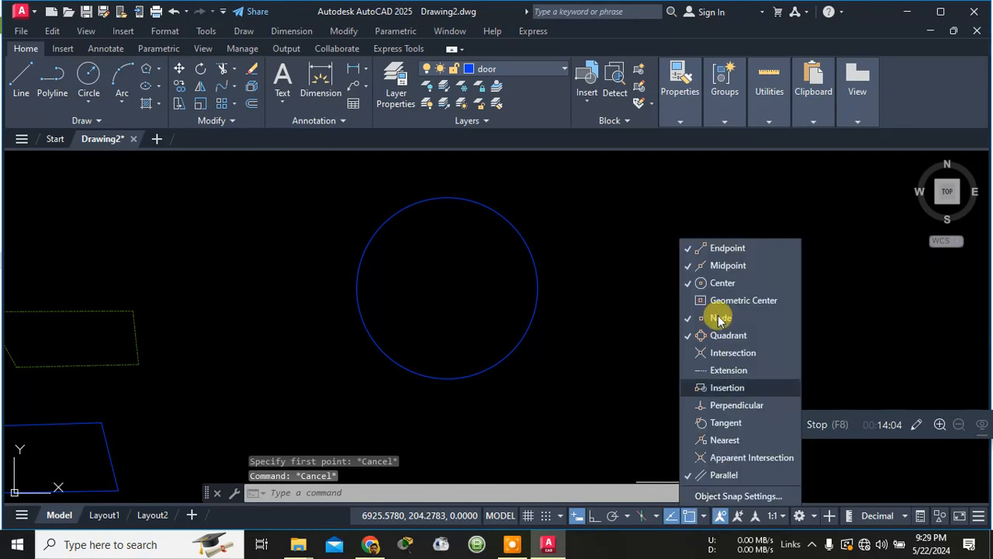
click(597, 273)
click(462, 273)
key(Escape)
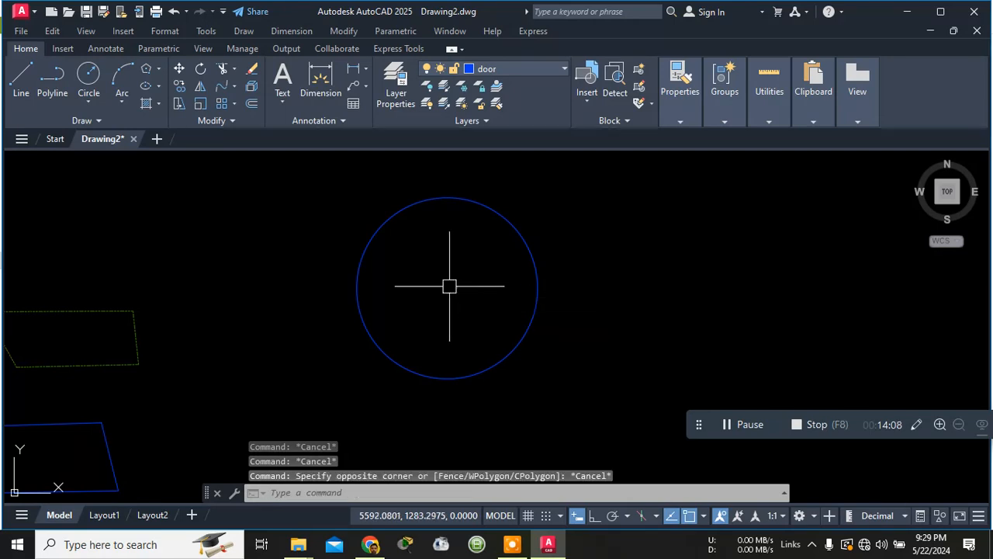
click(496, 215)
key(Escape)
key(Escape)
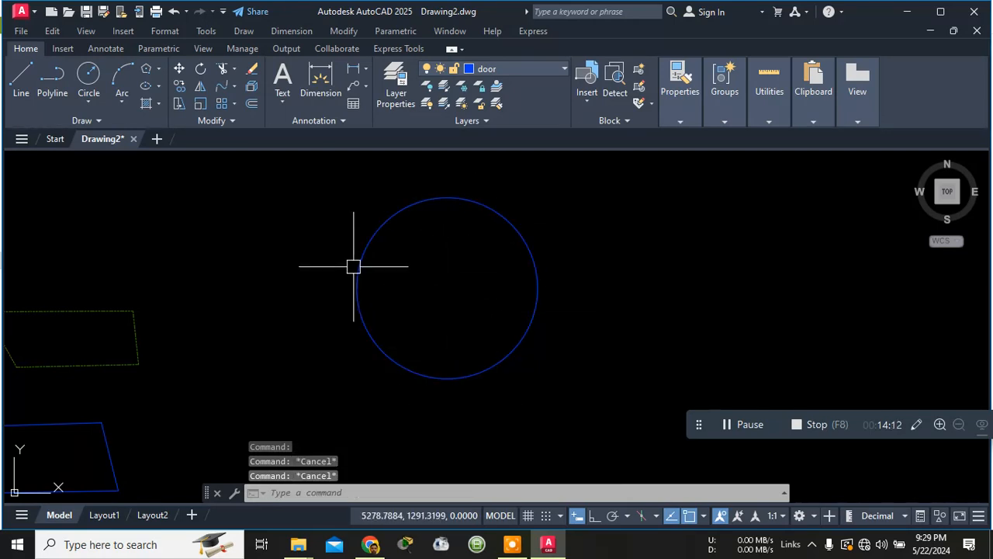
Draw an eight-sided polygon with the Inscribed in circle option, freely placed near the circle's center and sized to fit inside it.
click(158, 69)
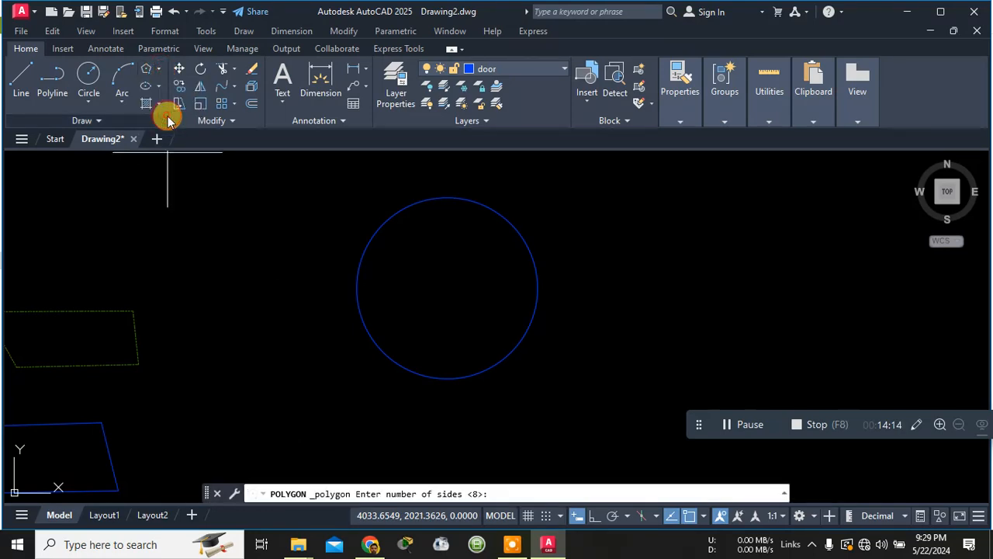
click(174, 121)
key(Return)
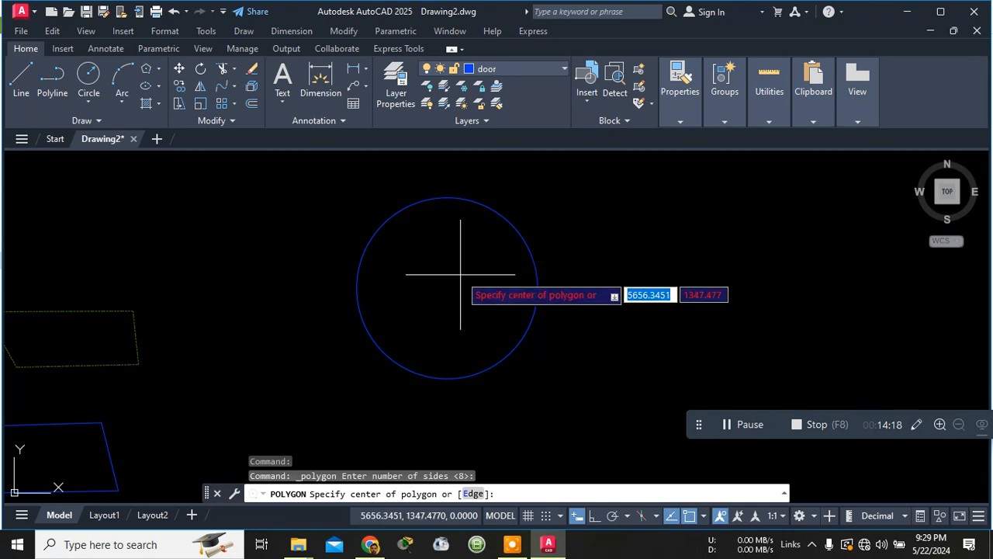
right_click(429, 282)
click(438, 272)
click(439, 272)
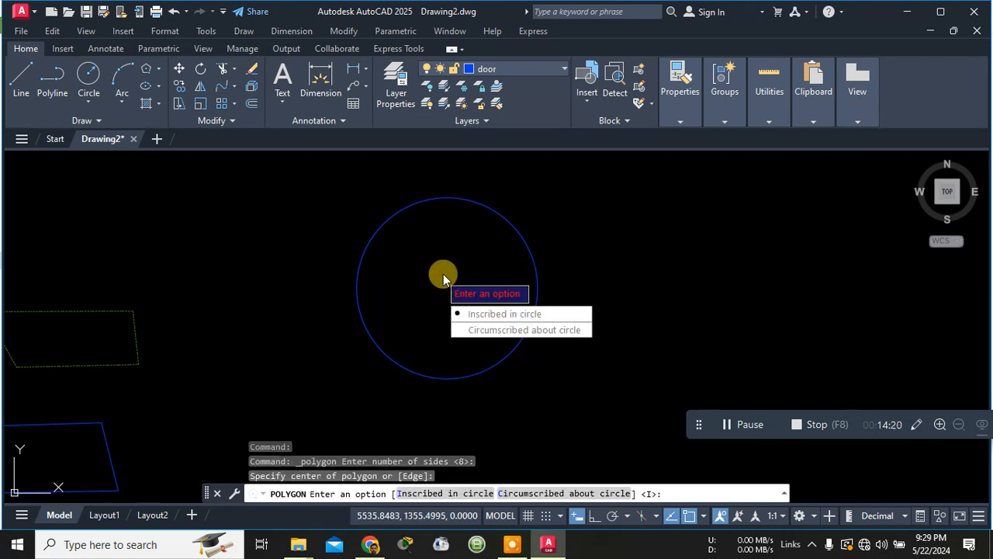
click(489, 314)
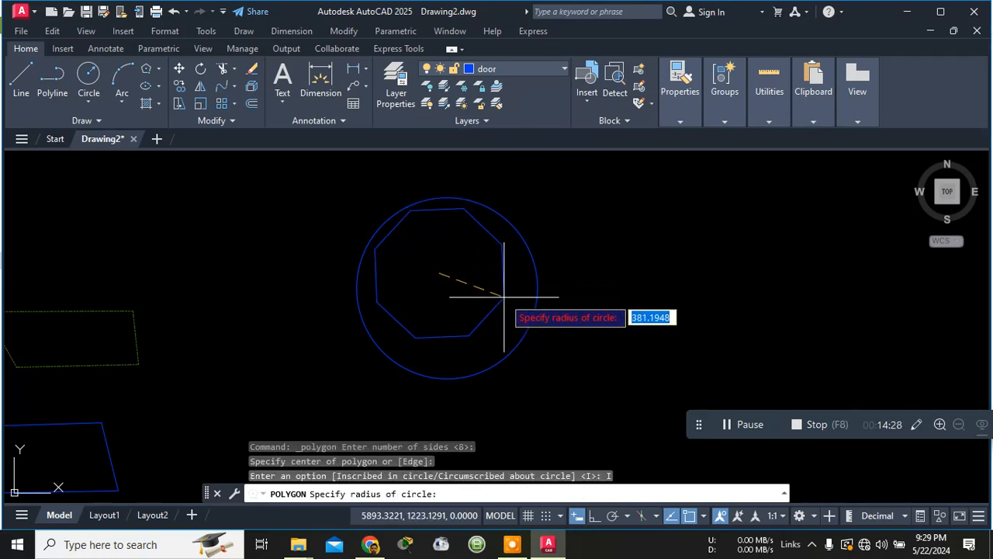
click(501, 287)
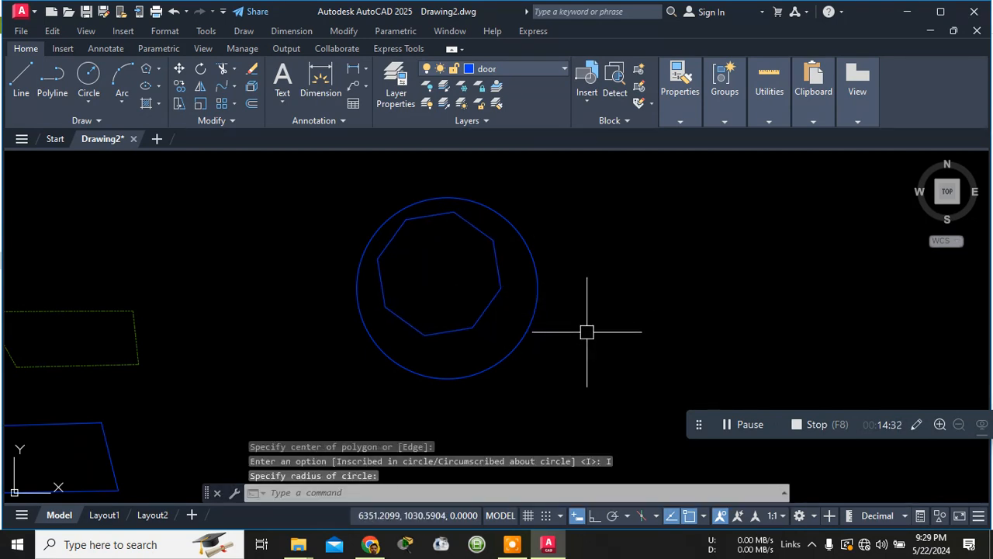
click(493, 257)
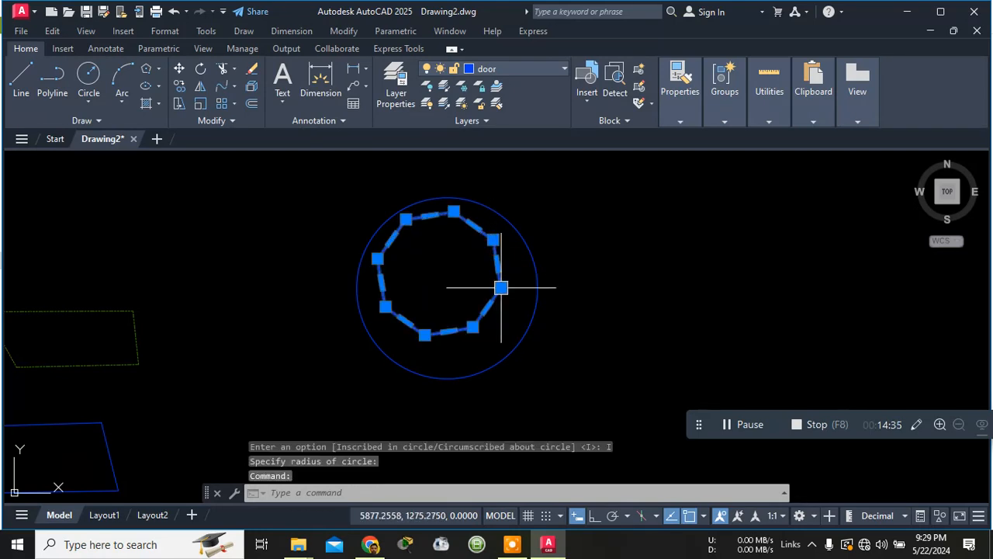
click(472, 327)
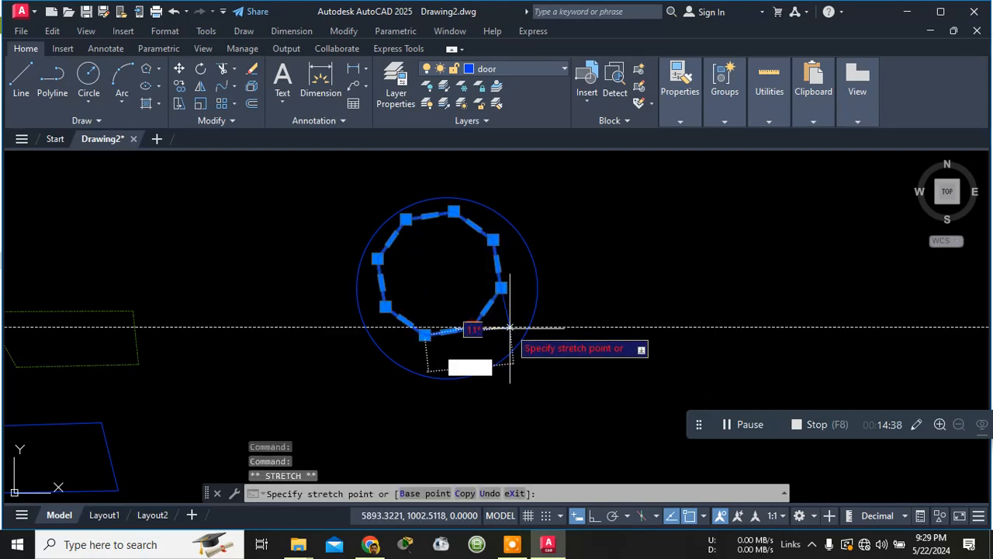
key(Escape)
key(Escape)
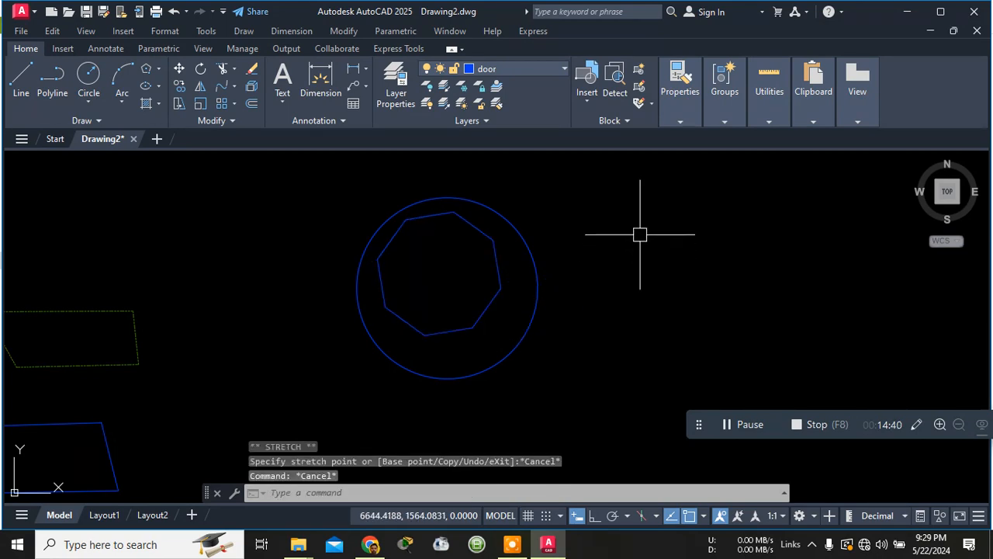